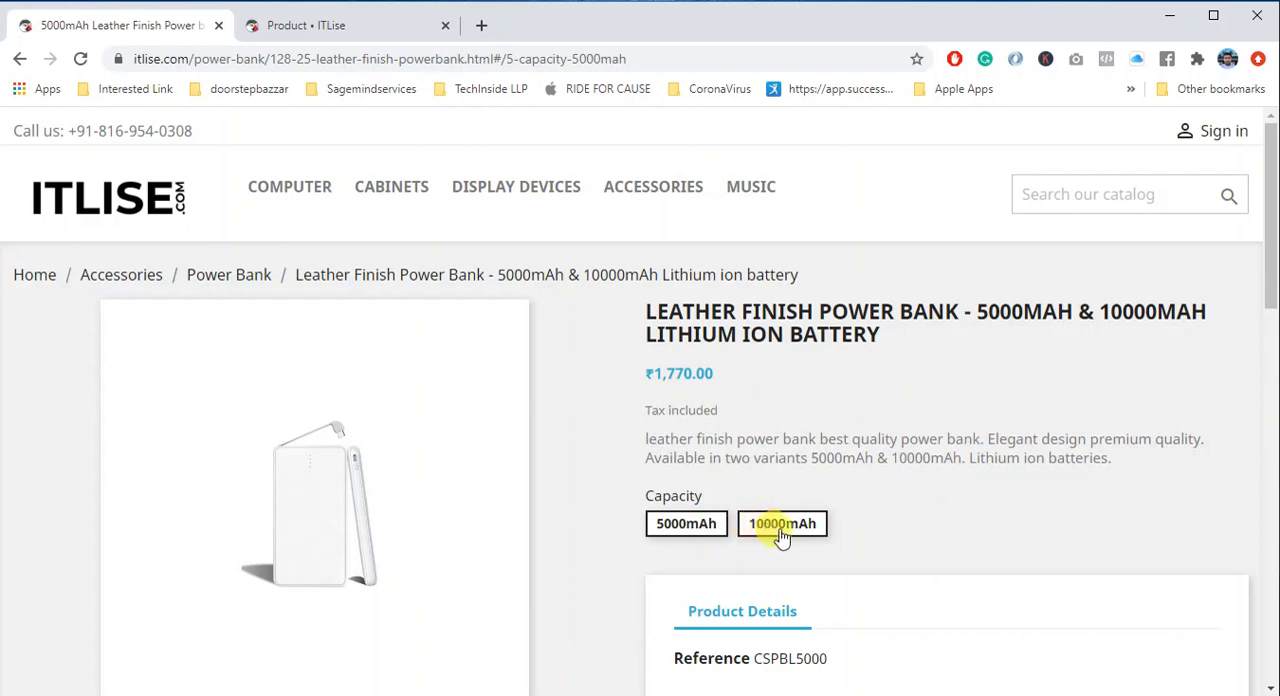
- View the 10000mAh capacity variant of the leather finish power bank in the shop
{"action": "left_click", "coordinate": [782, 533]}
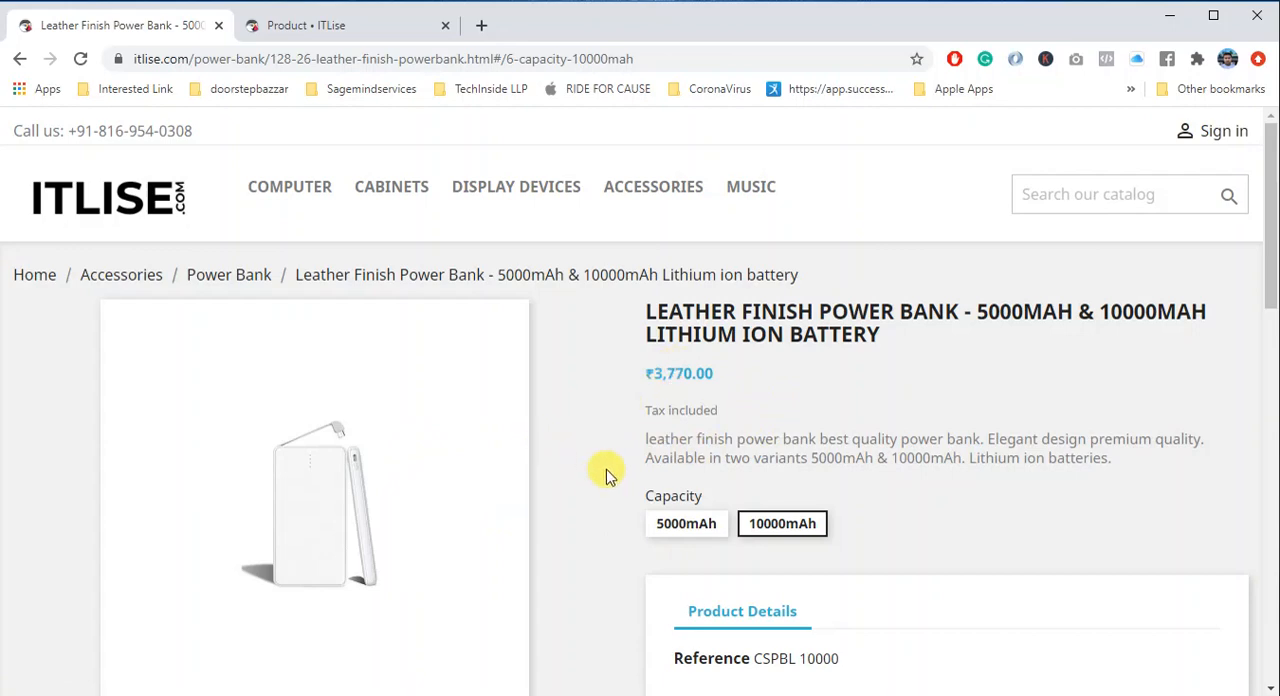
- Switch to the PrestaShop back office, start a new catalog product and make it a product with combinations
{"action": "left_click", "coordinate": [365, 25]}
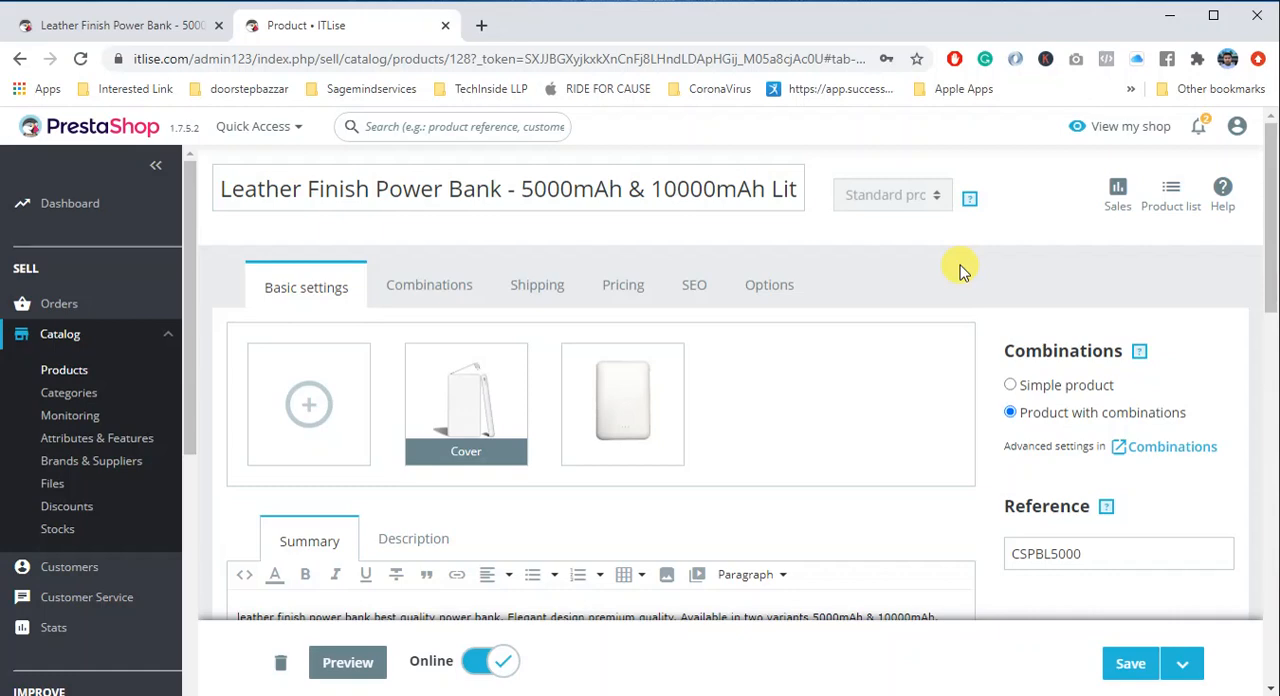
{"action": "left_click", "coordinate": [42, 372]}
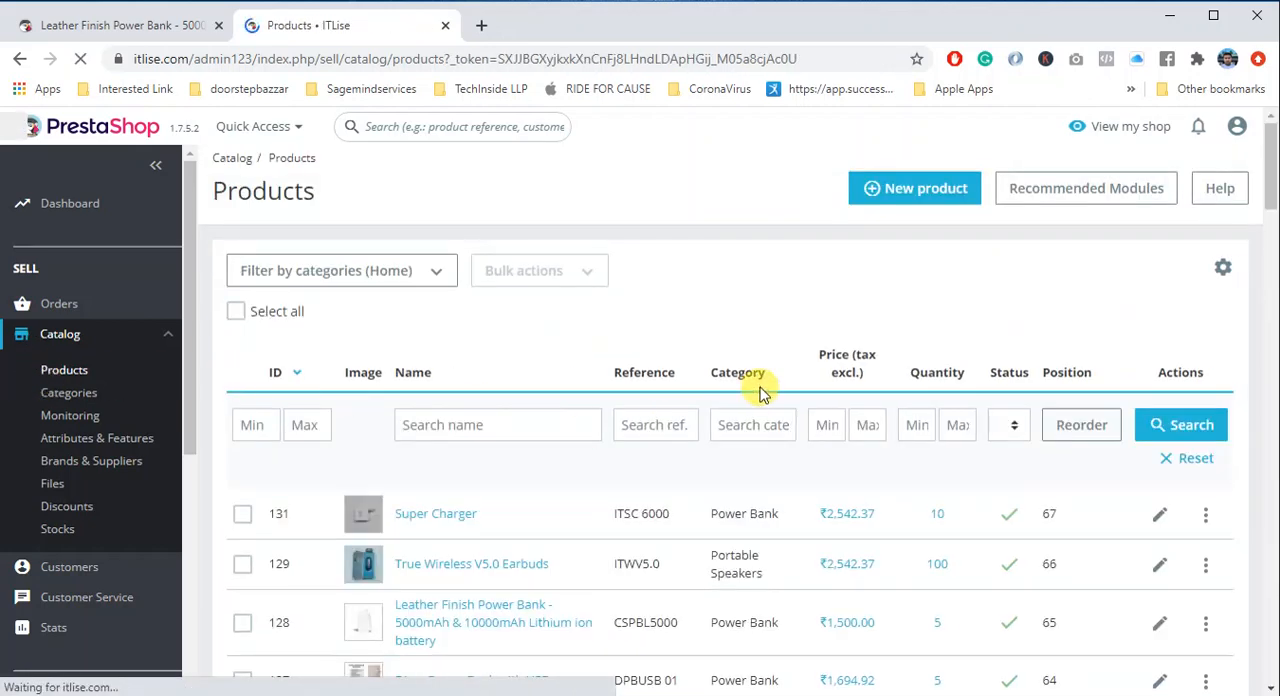
{"action": "left_click", "coordinate": [916, 195]}
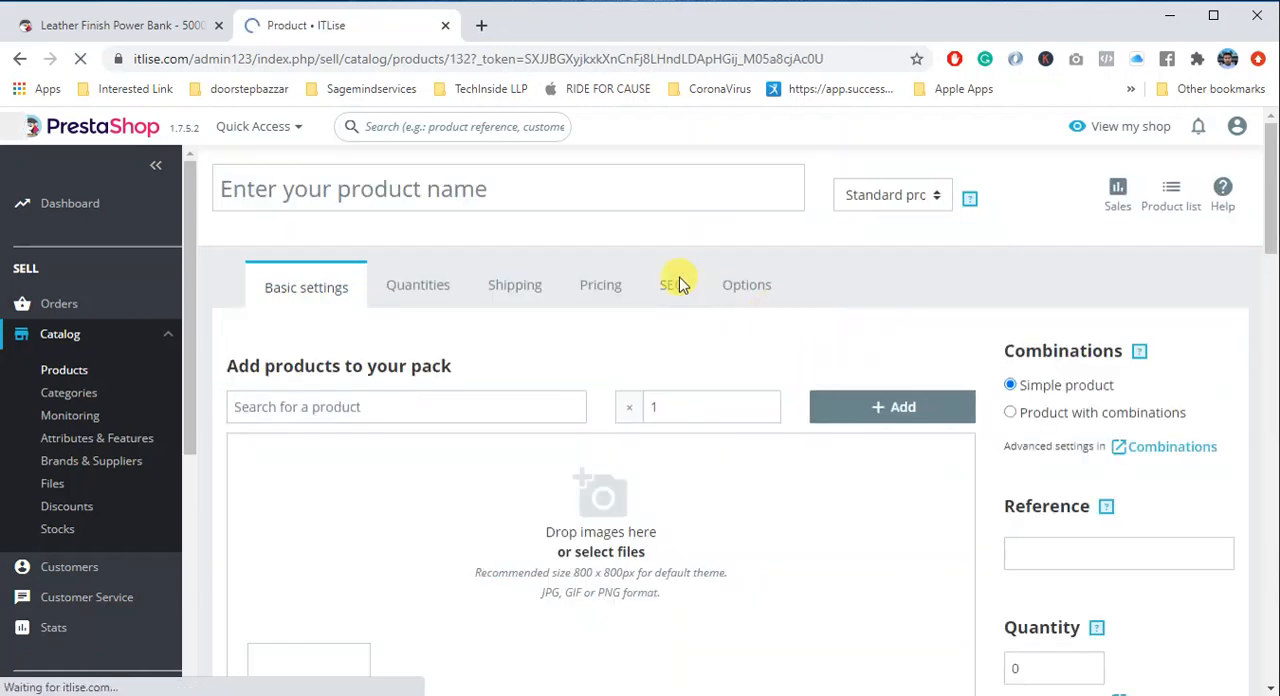
{"action": "left_click", "coordinate": [1108, 418]}
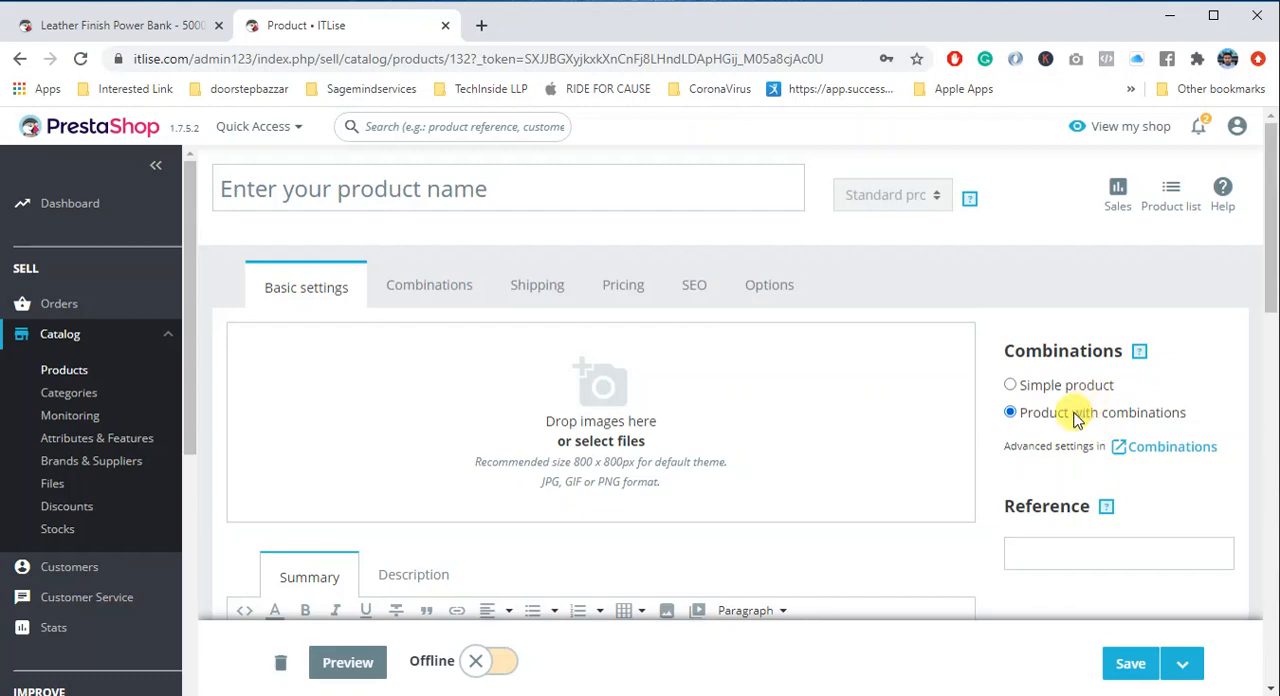
- Inspect the combination settings, trying the simple product type before returning to product with combinations
{"action": "left_click", "coordinate": [421, 290]}
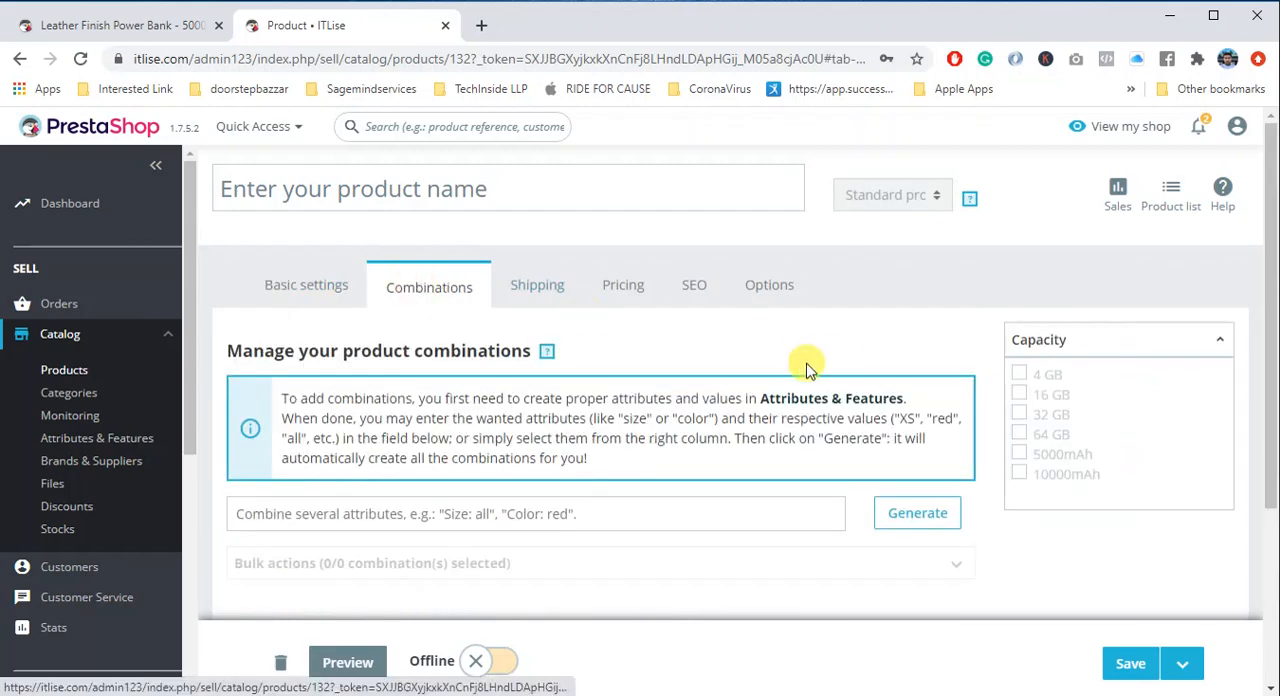
{"action": "left_click", "coordinate": [329, 292]}
{"action": "left_click", "coordinate": [1063, 385]}
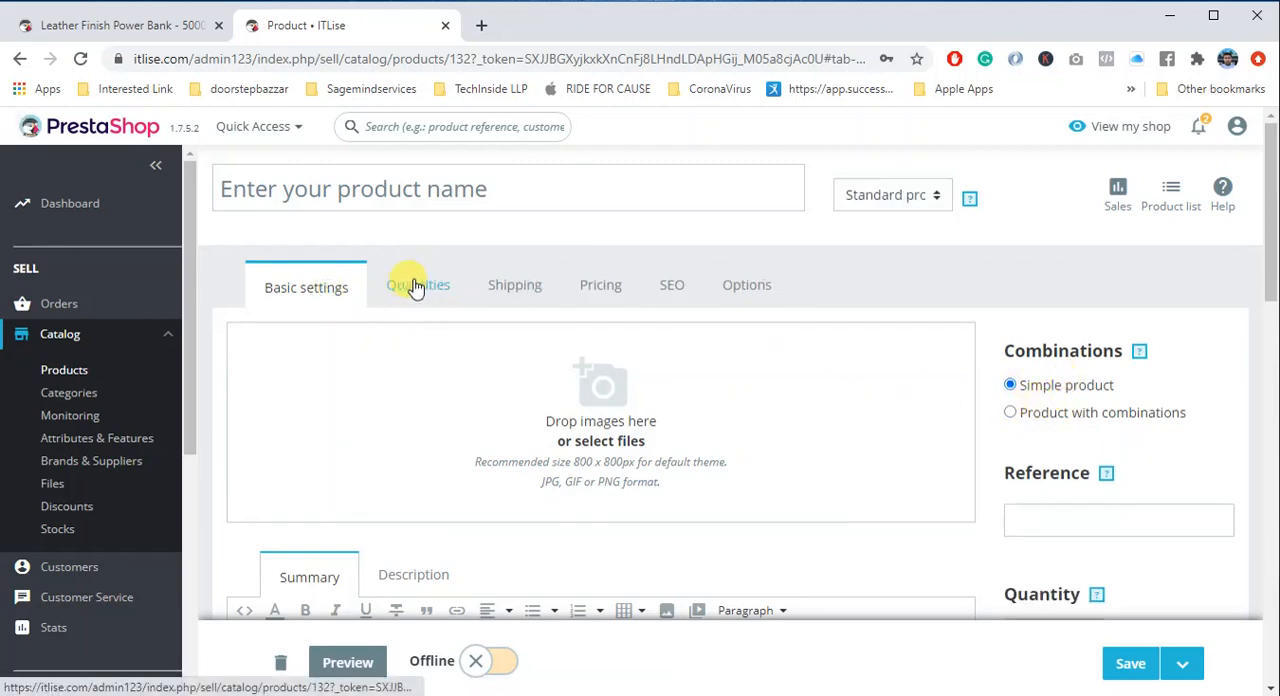
{"action": "left_click", "coordinate": [1110, 416]}
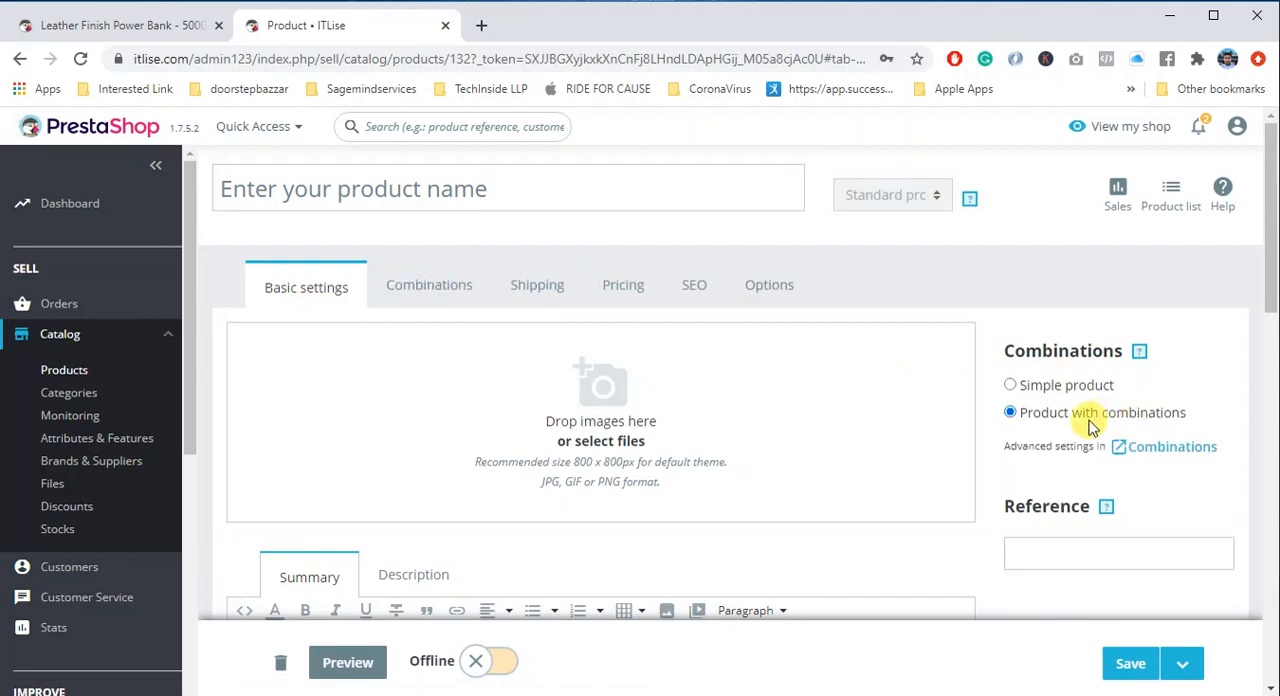
{"action": "left_click", "coordinate": [443, 310]}
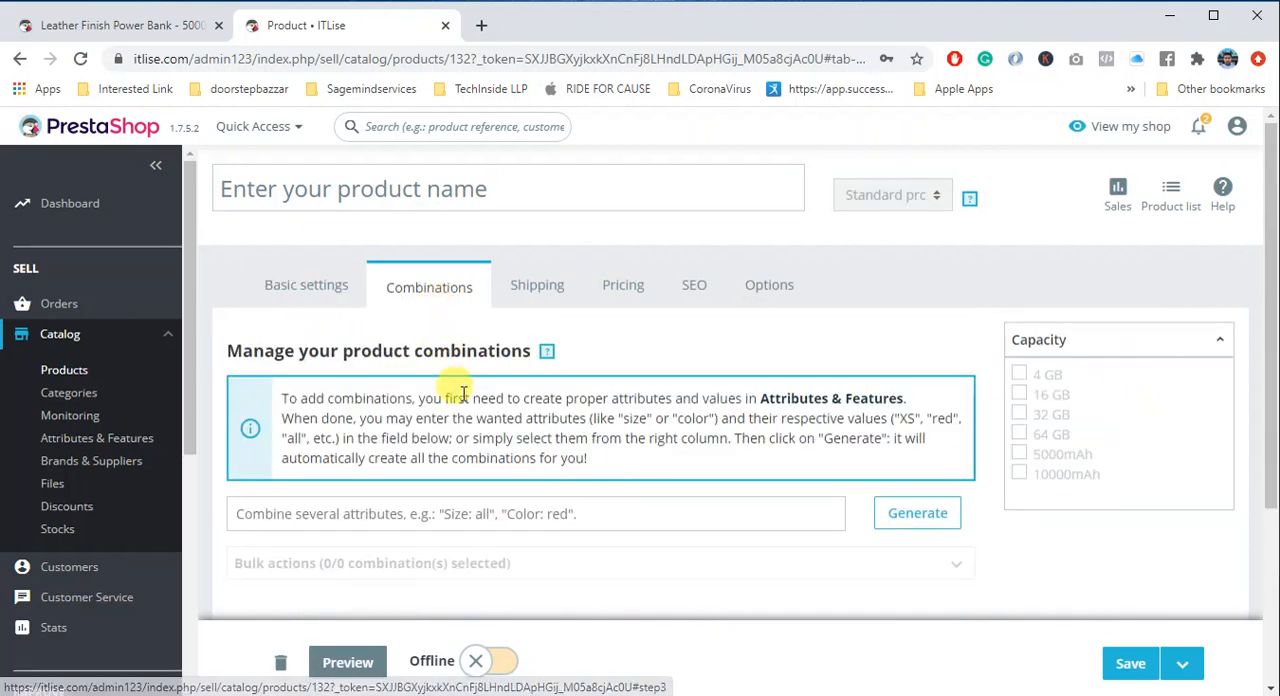
{"action": "scroll", "coordinate": [480, 430], "scroll_direction": "down", "scroll_amount": 2}
{"action": "scroll", "coordinate": [360, 410], "scroll_direction": "down", "scroll_amount": 1}
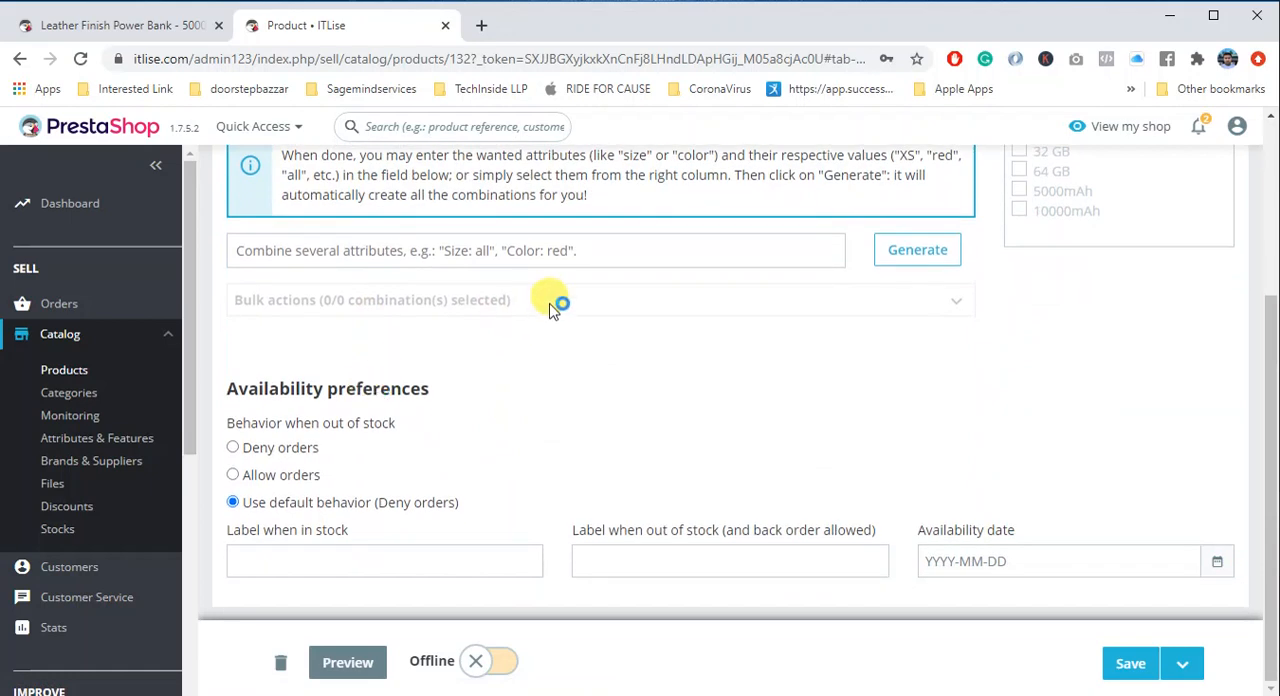
{"action": "scroll", "coordinate": [750, 340], "scroll_direction": "up", "scroll_amount": 3}
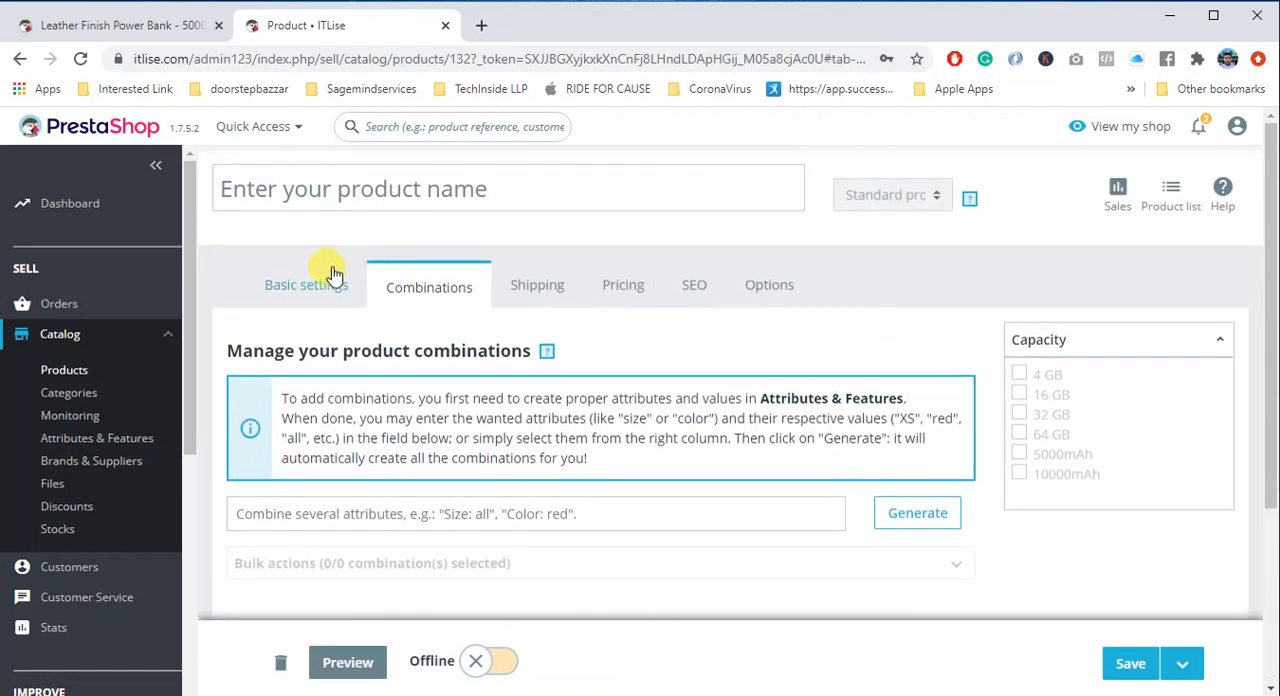
- Name the new product "Demo Combination" in its basic settings
{"action": "left_click", "coordinate": [303, 285]}
{"action": "left_click", "coordinate": [396, 196]}
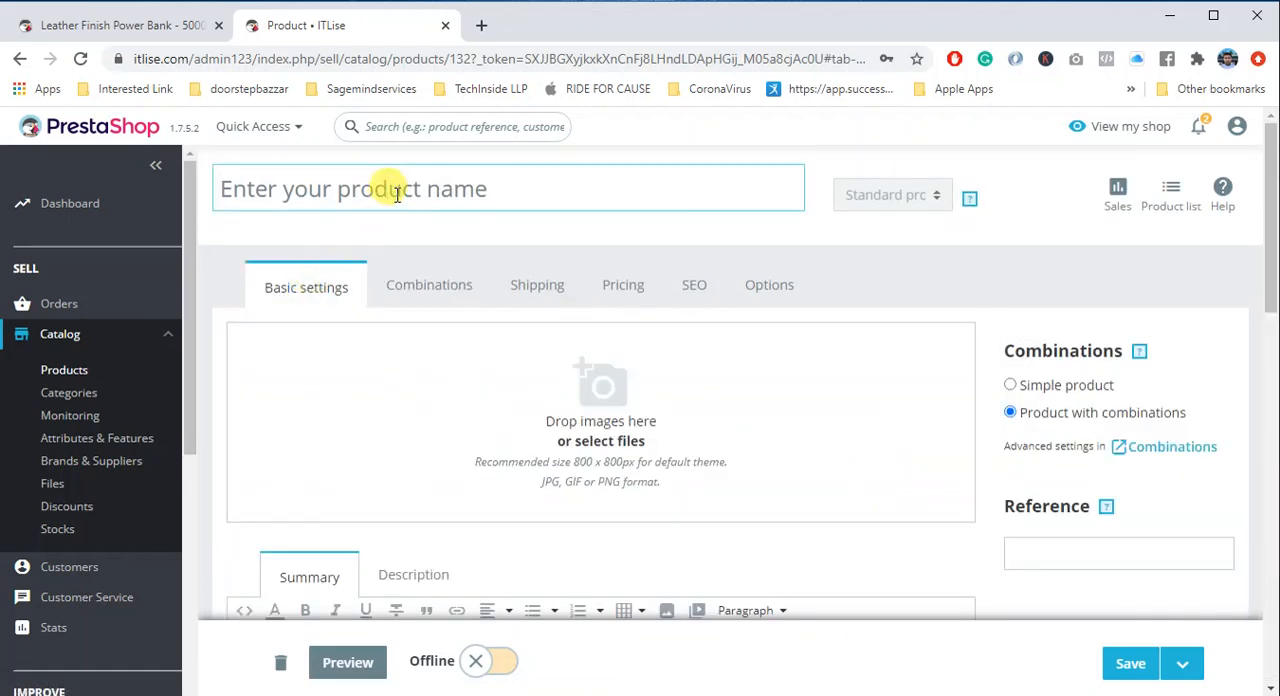
{"action": "type", "text": "Demo"}
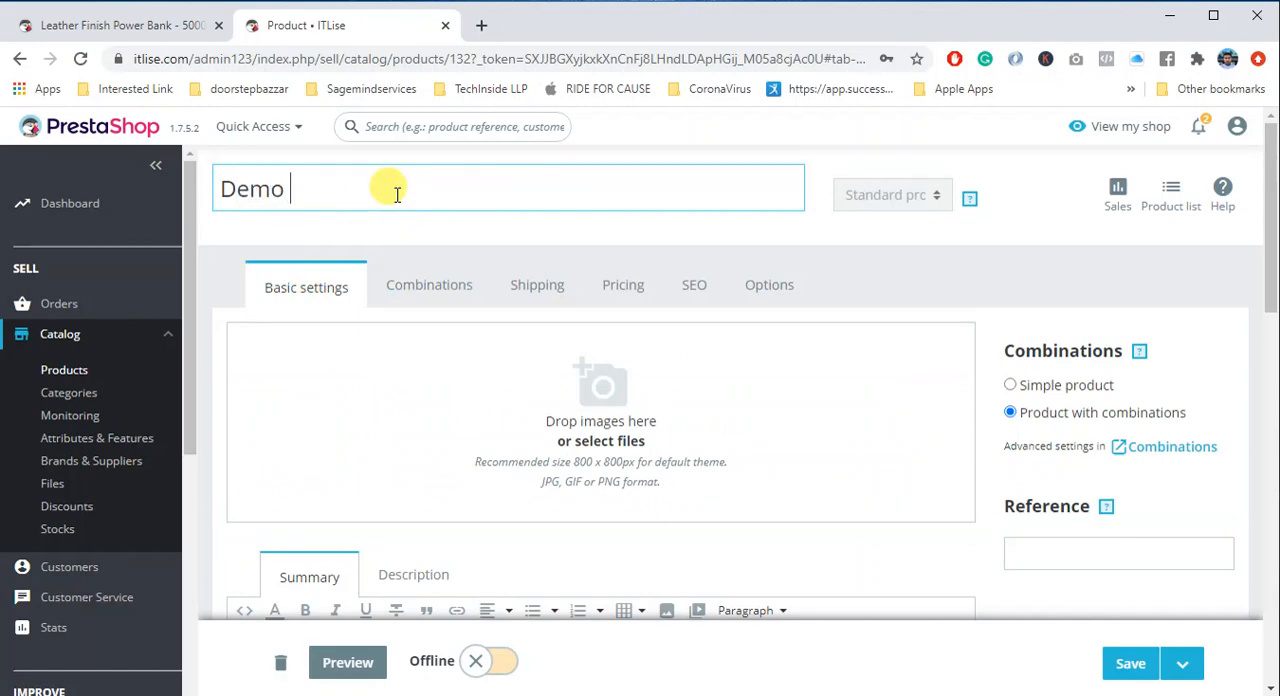
{"action": "type", "text": " Combination"}
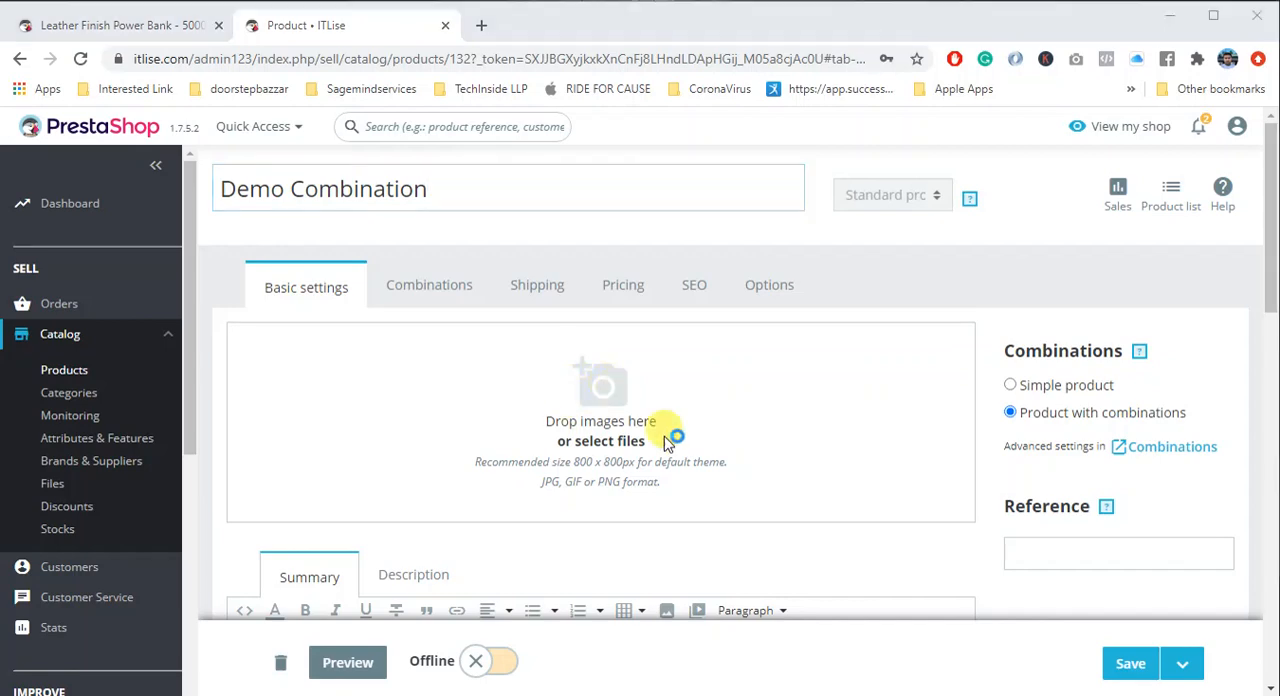
- Upload the images icon and icon-lg to the product
{"action": "left_click", "coordinate": [470, 332]}
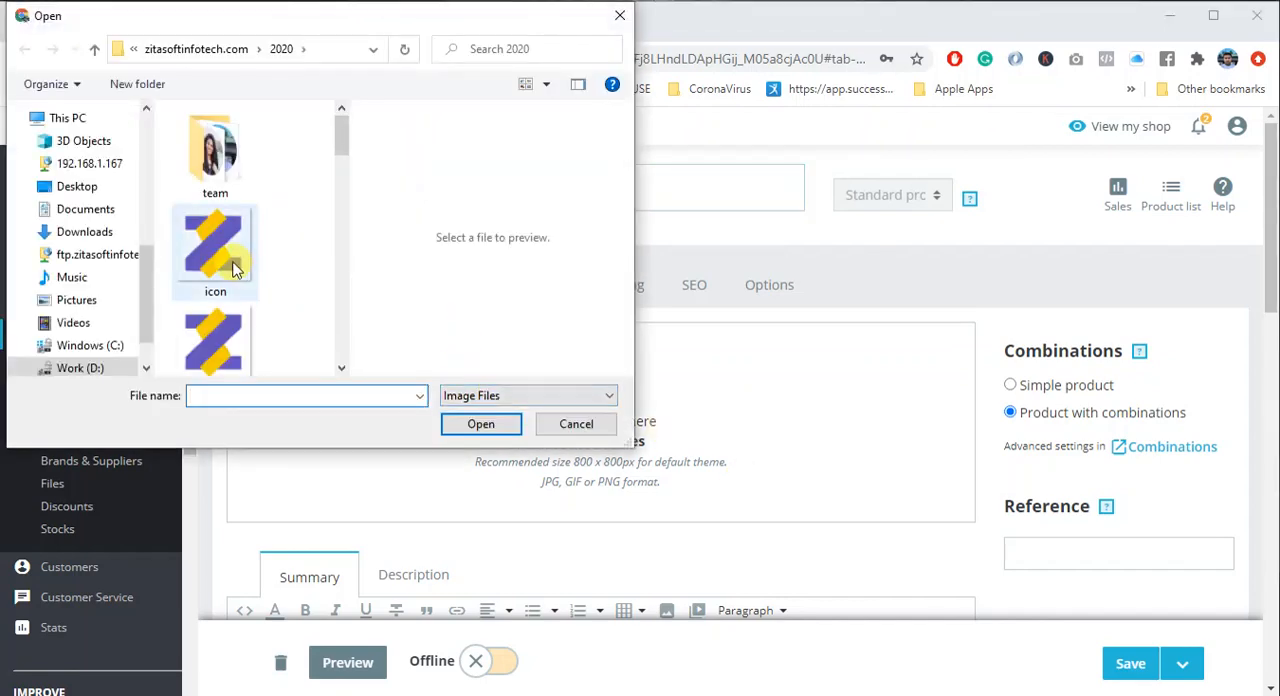
{"action": "left_click", "coordinate": [227, 315]}
{"action": "left_click", "coordinate": [215, 222], "text": "ctrl"}
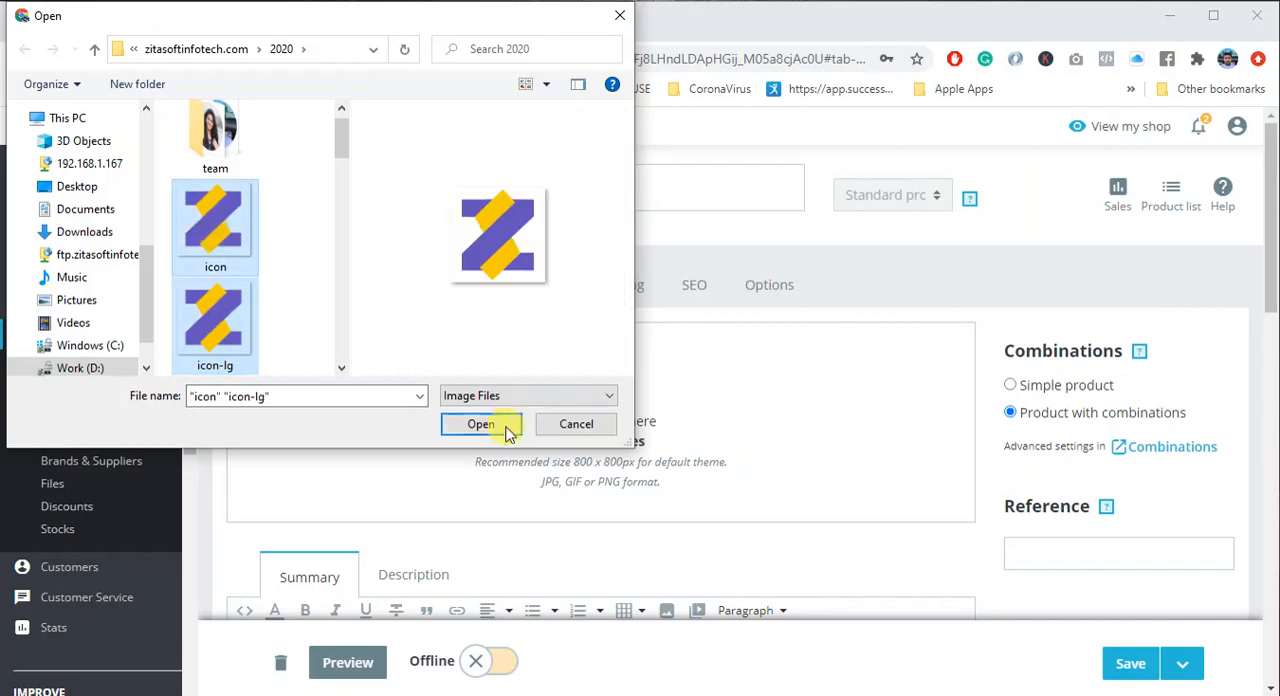
{"action": "left_click", "coordinate": [487, 425]}
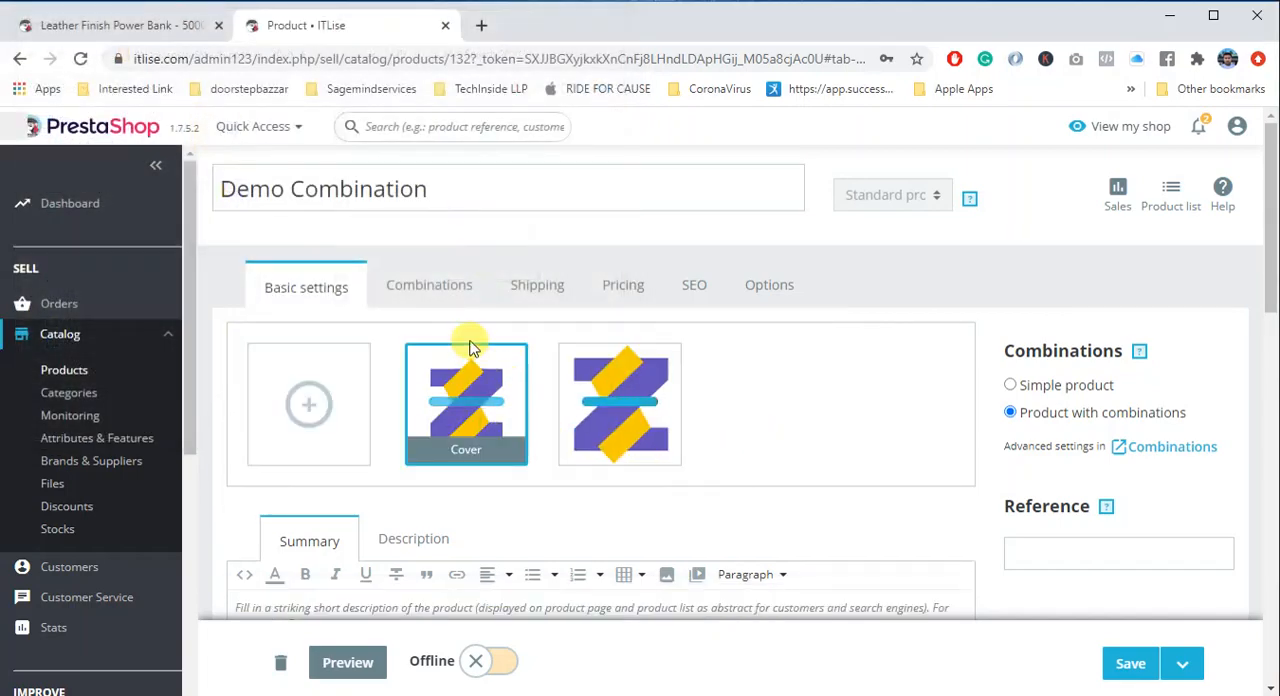
- Enter "Summary" as the product's summary text
{"action": "scroll", "coordinate": [663, 460], "scroll_direction": "down", "scroll_amount": 2}
{"action": "left_click", "coordinate": [364, 421]}
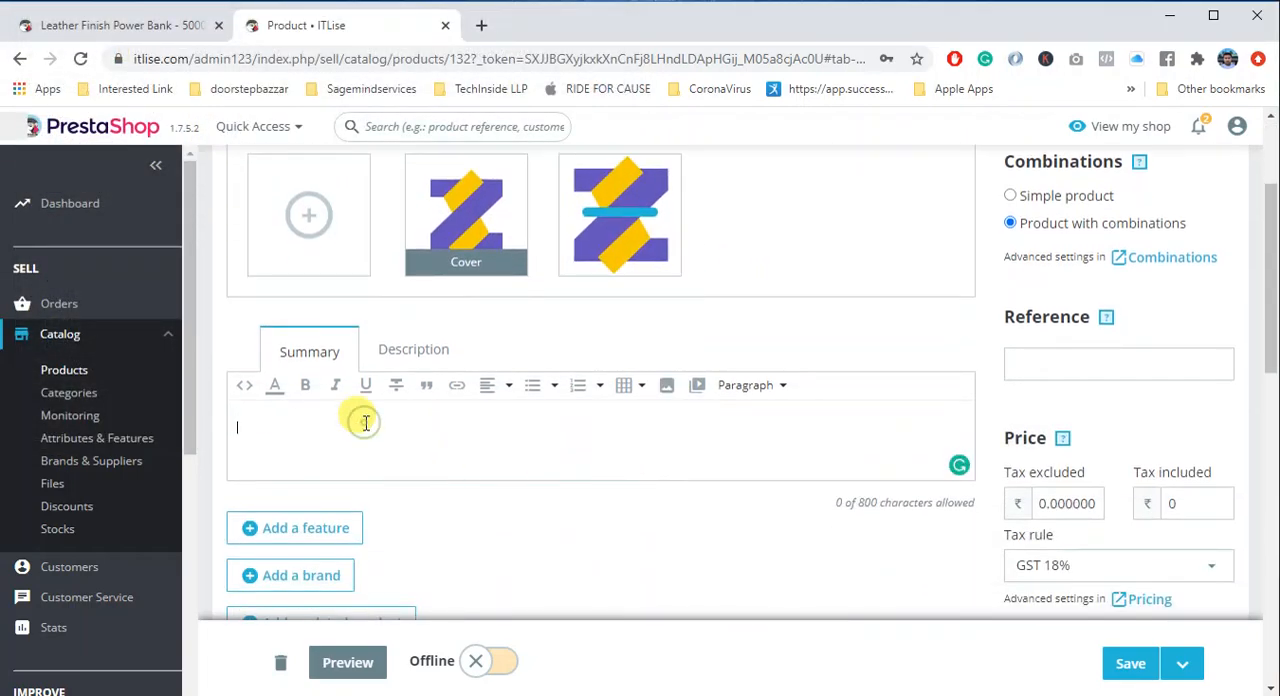
{"action": "type", "text": "Summary"}
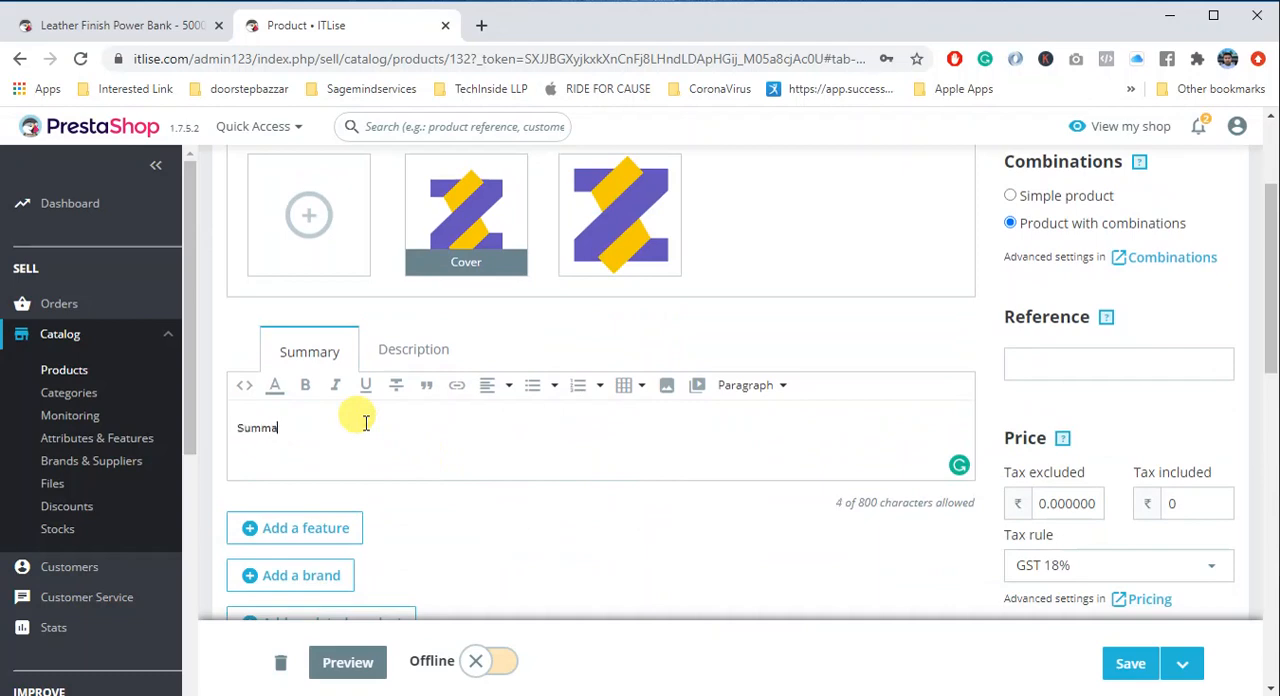
- Enter "Long Description" as the product's description text
{"action": "left_click", "coordinate": [413, 352]}
{"action": "left_click", "coordinate": [418, 443]}
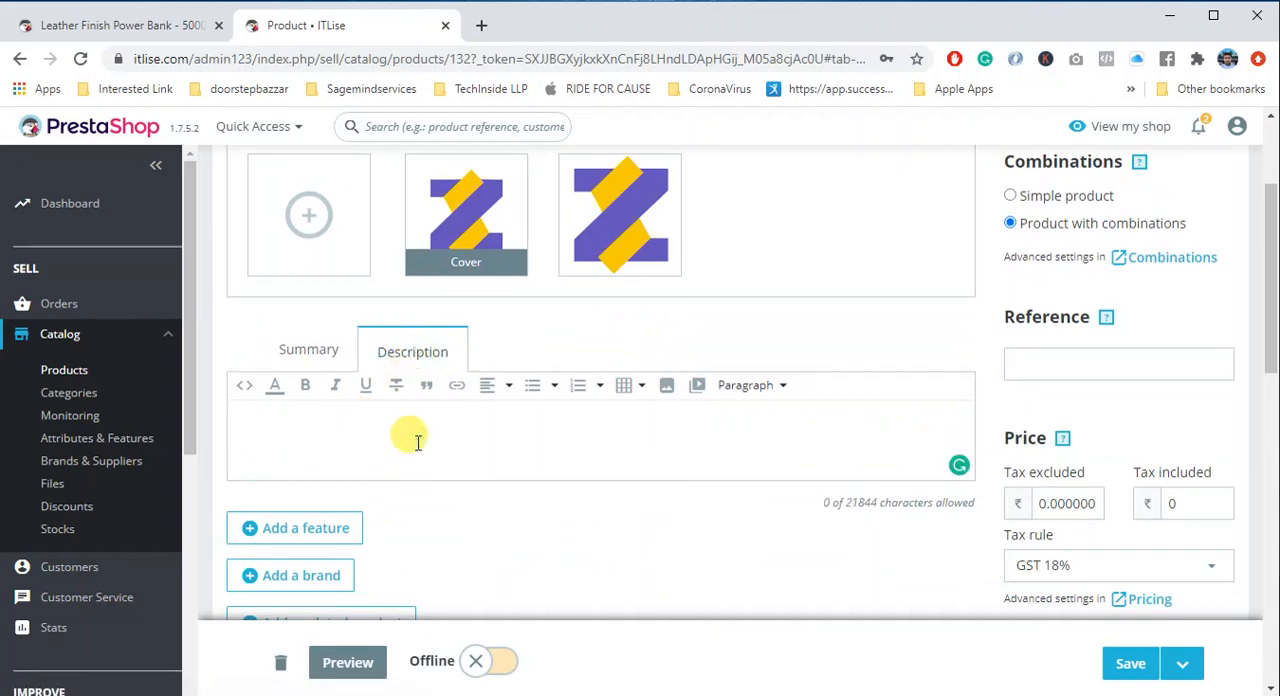
{"action": "type", "text": "Long Descri"}
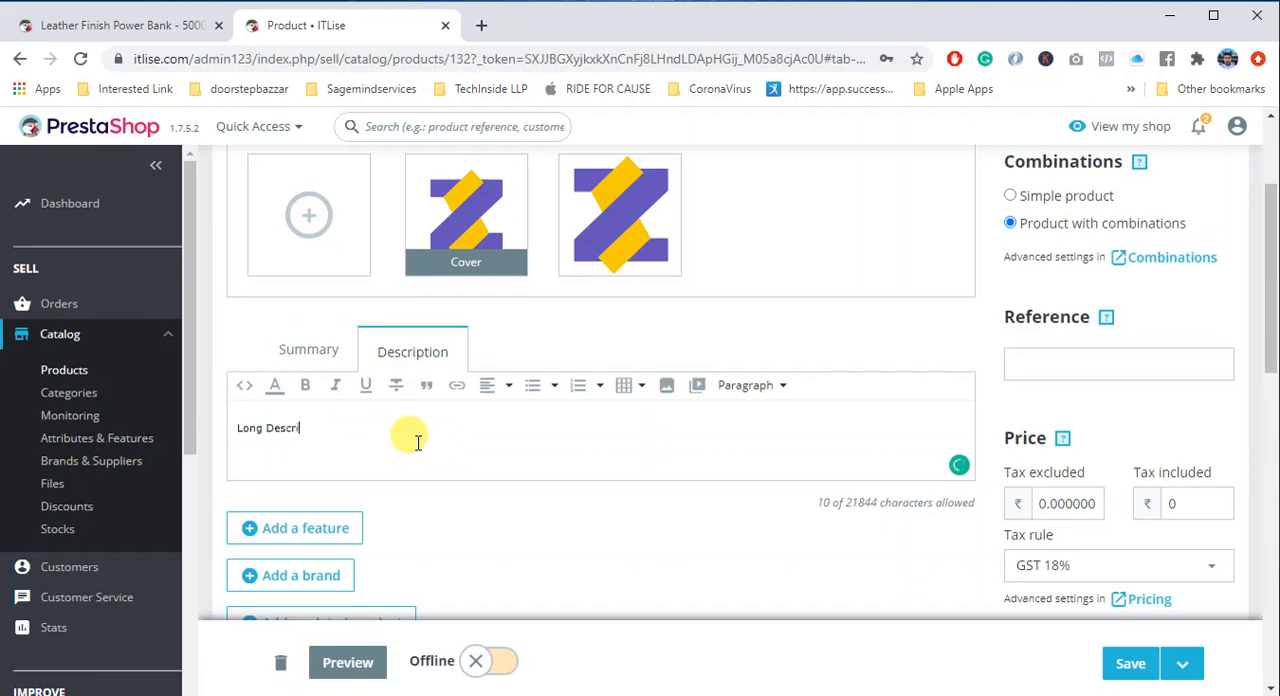
{"action": "type", "text": "ption"}
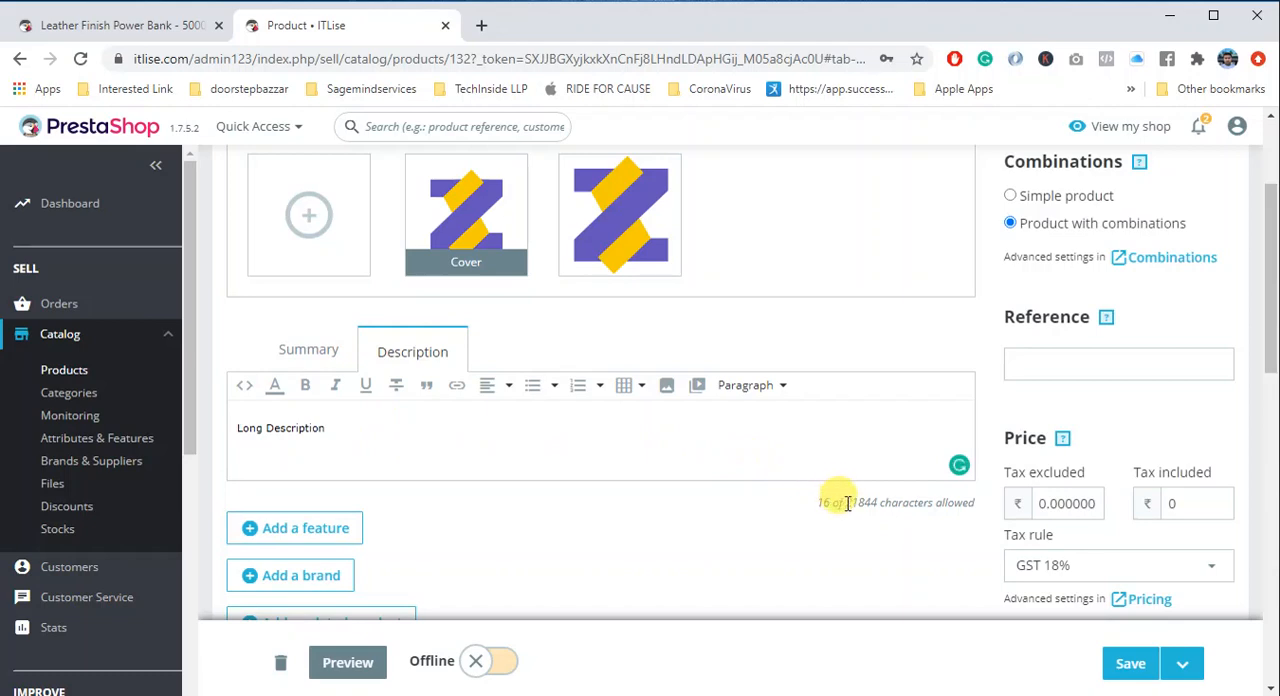
- Check the character limits of the product description and the summary
{"action": "left_click_drag", "start_coordinate": [847, 503], "coordinate": [877, 506]}
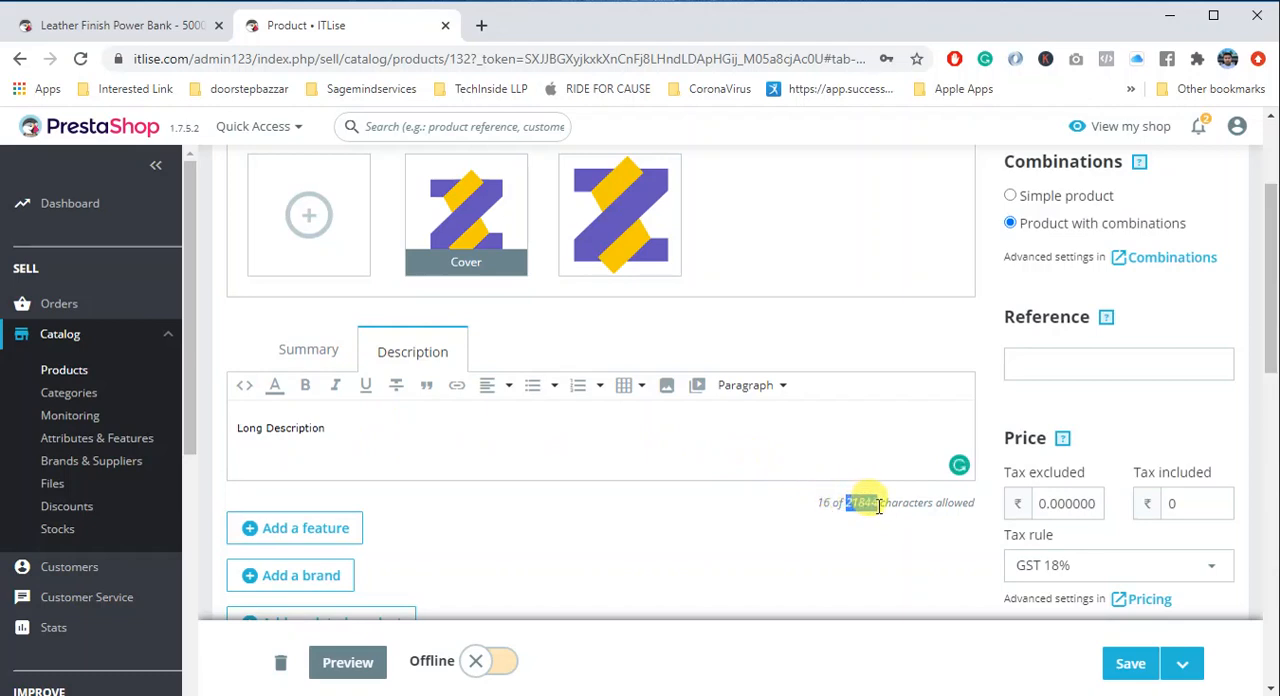
{"action": "left_click", "coordinate": [309, 351]}
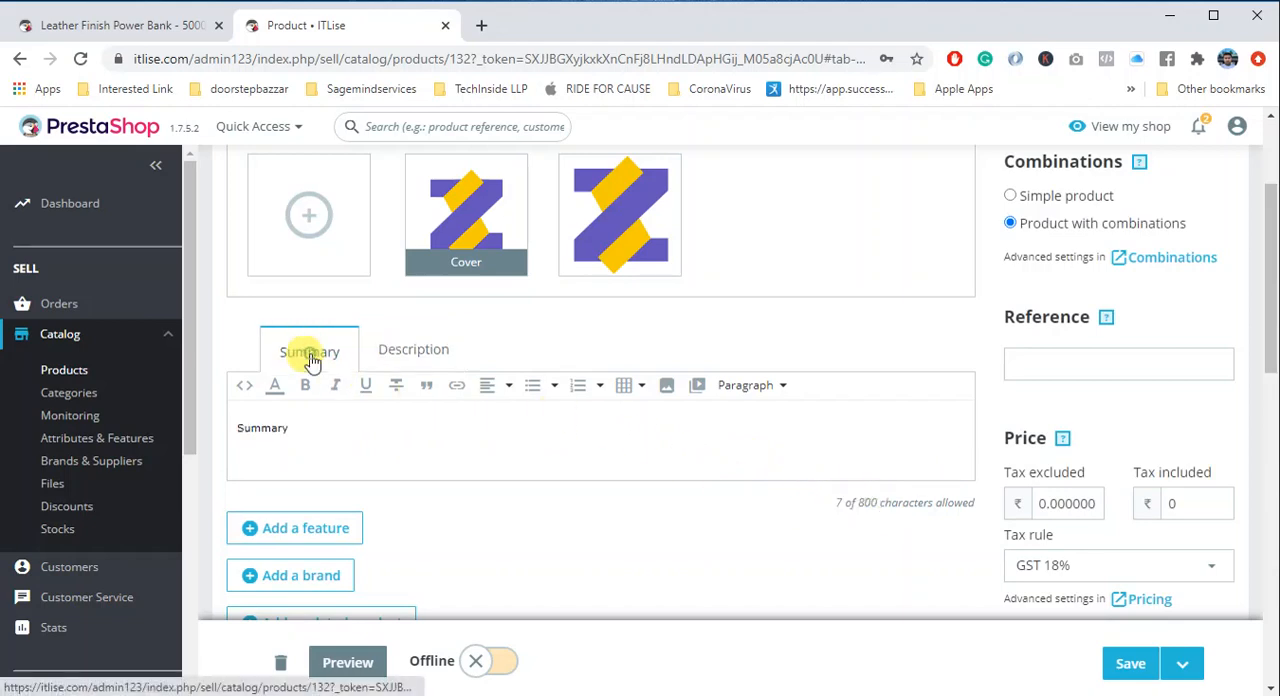
{"action": "double_click", "coordinate": [866, 503]}
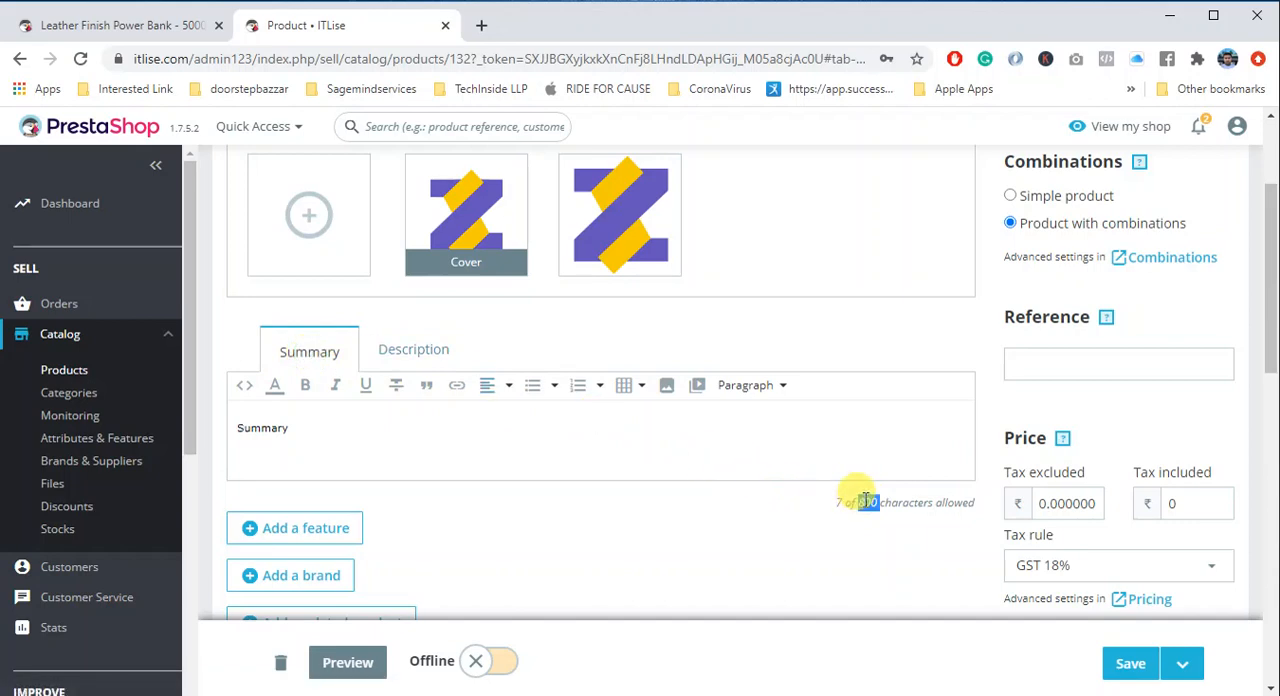
- Look over the product's combination generator, capacity attributes and availability preferences
{"action": "scroll", "coordinate": [608, 478], "scroll_direction": "down", "scroll_amount": 2}
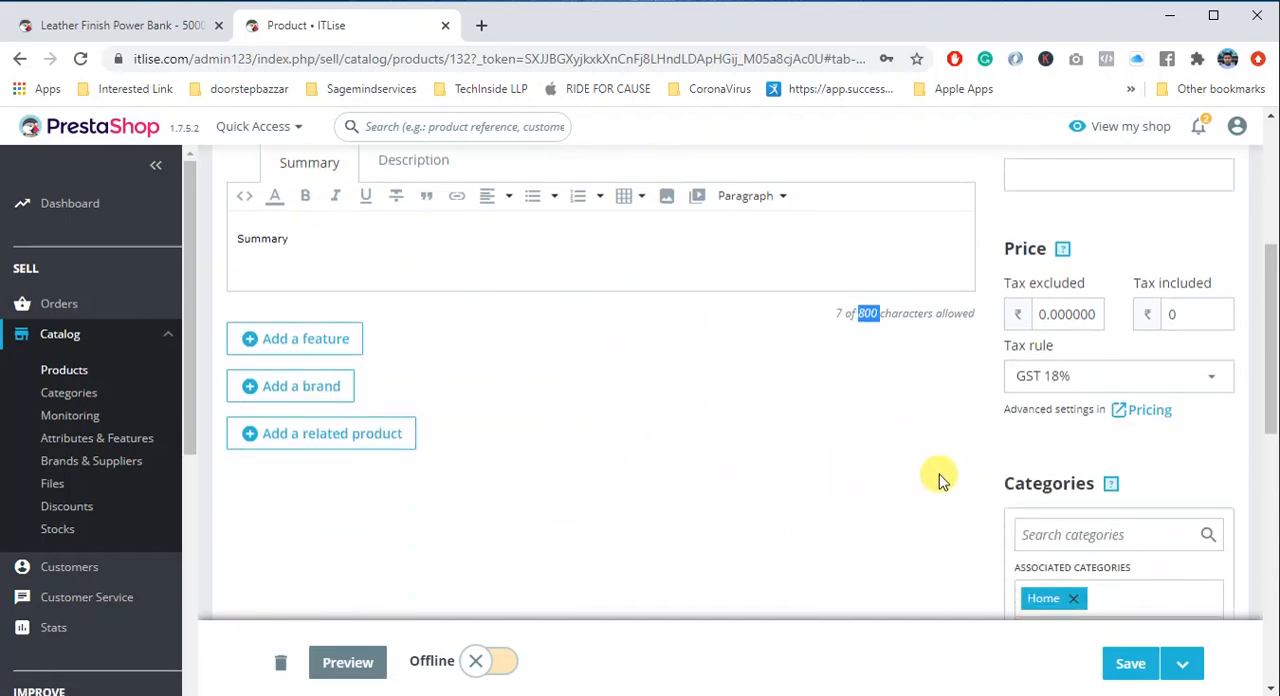
{"action": "scroll", "coordinate": [945, 477], "scroll_direction": "up", "scroll_amount": 3}
{"action": "scroll", "coordinate": [950, 475], "scroll_direction": "up", "scroll_amount": 2}
{"action": "left_click", "coordinate": [409, 287]}
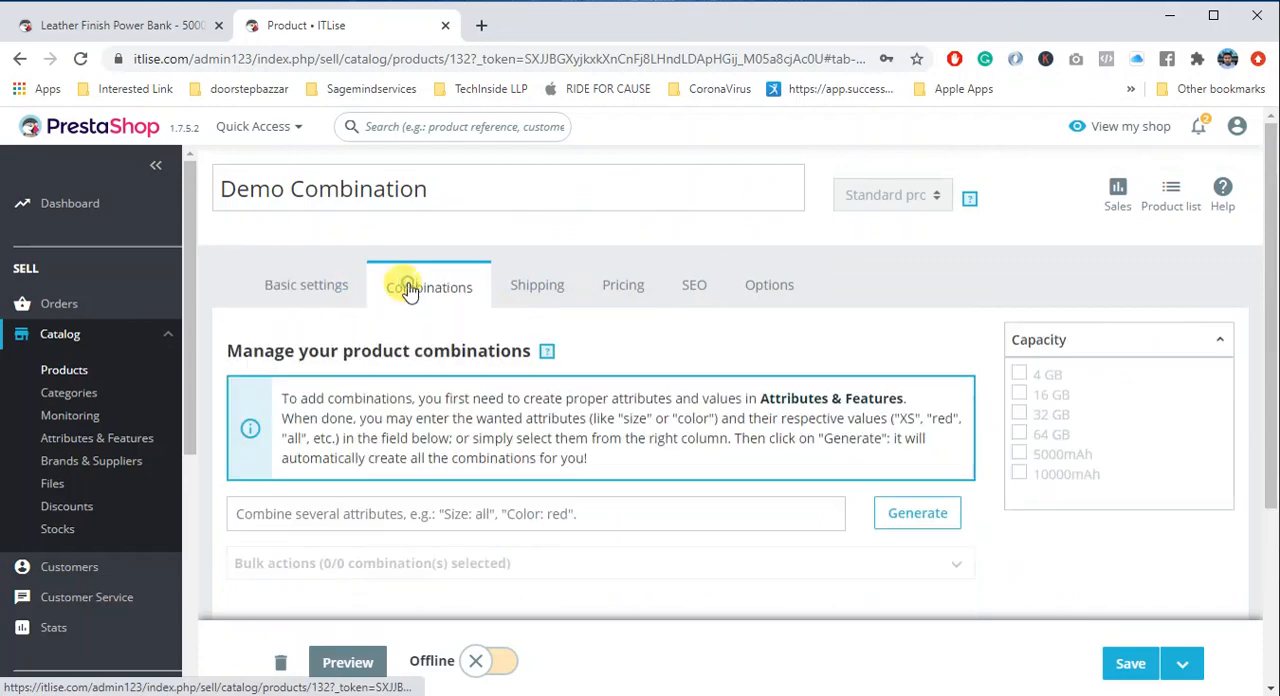
{"action": "scroll", "coordinate": [820, 425], "scroll_direction": "down", "scroll_amount": 1}
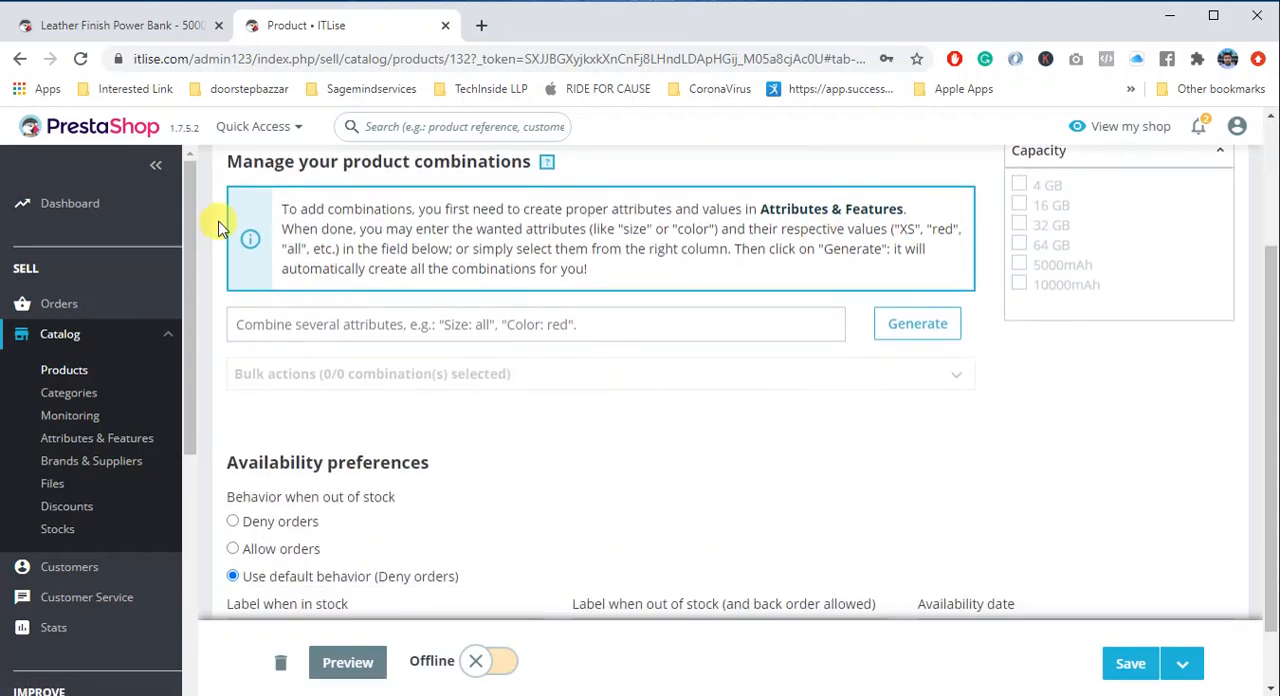
{"action": "scroll", "coordinate": [283, 229], "scroll_direction": "up", "scroll_amount": 2}
- Set the product's tax-included price to ₹100 in the basic settings
{"action": "left_click", "coordinate": [306, 284]}
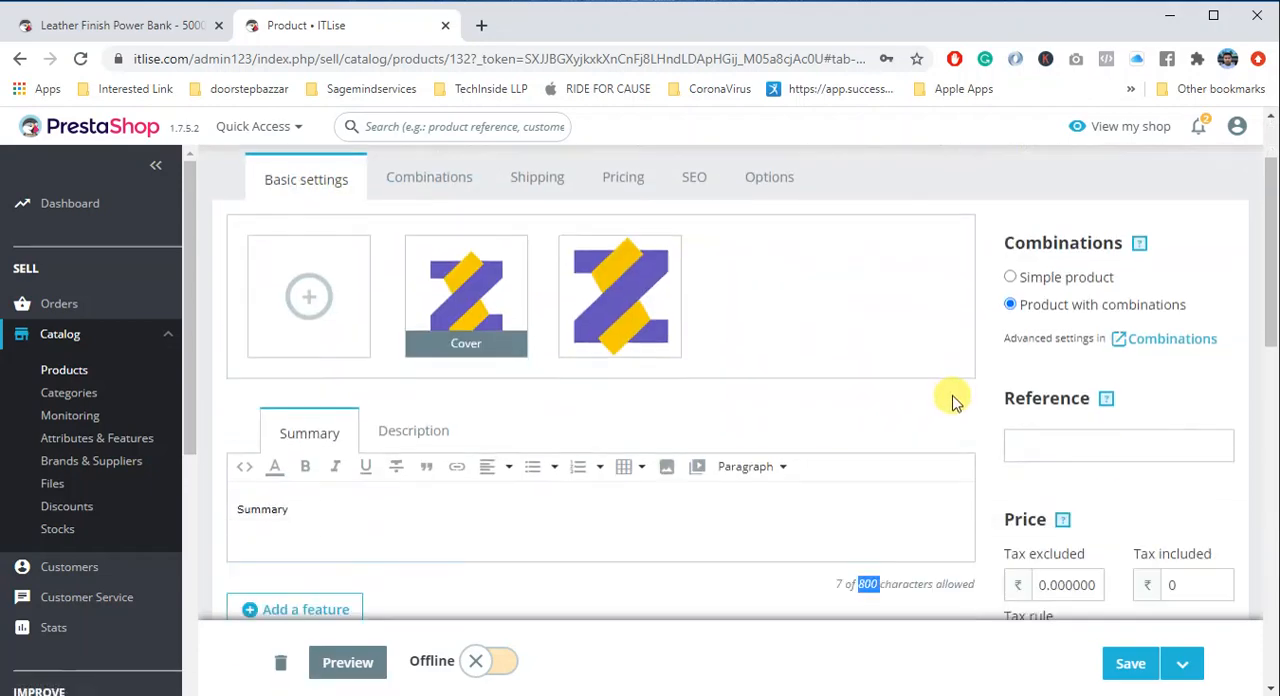
{"action": "scroll", "coordinate": [1178, 435], "scroll_direction": "down", "scroll_amount": 2}
{"action": "left_click", "coordinate": [1174, 408]}
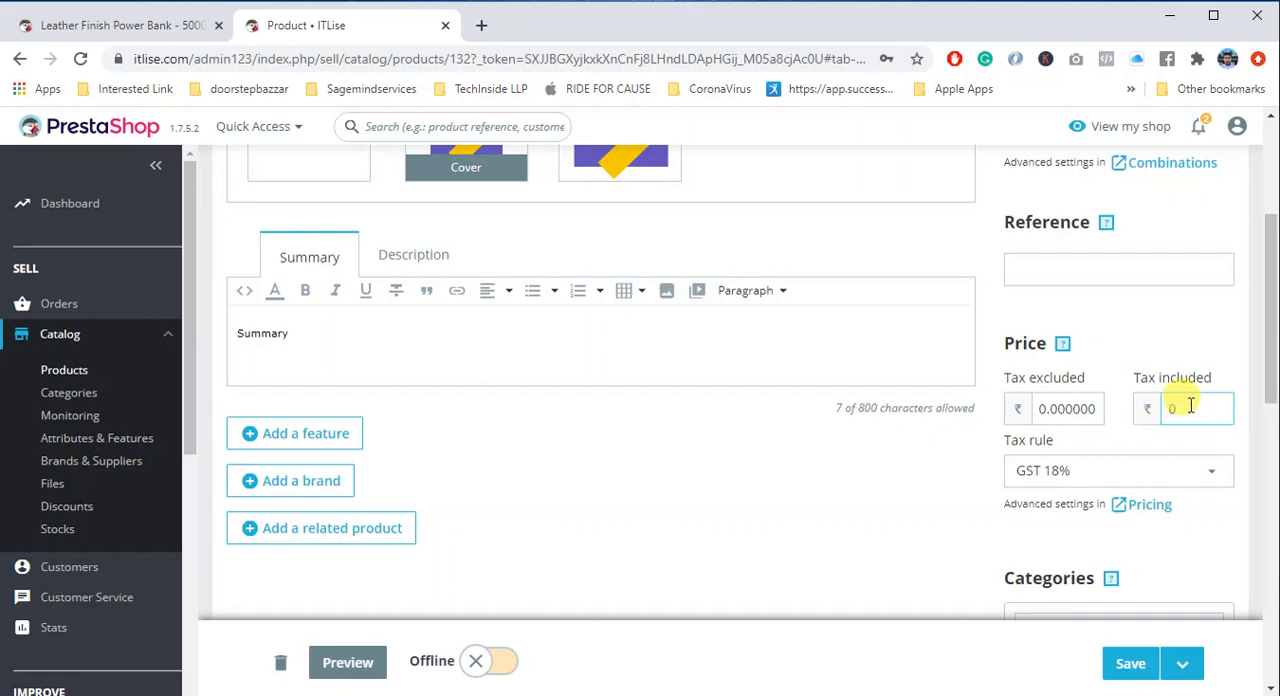
{"action": "left_click_drag", "start_coordinate": [1188, 405], "coordinate": [1137, 420]}
{"action": "type", "text": "100"}
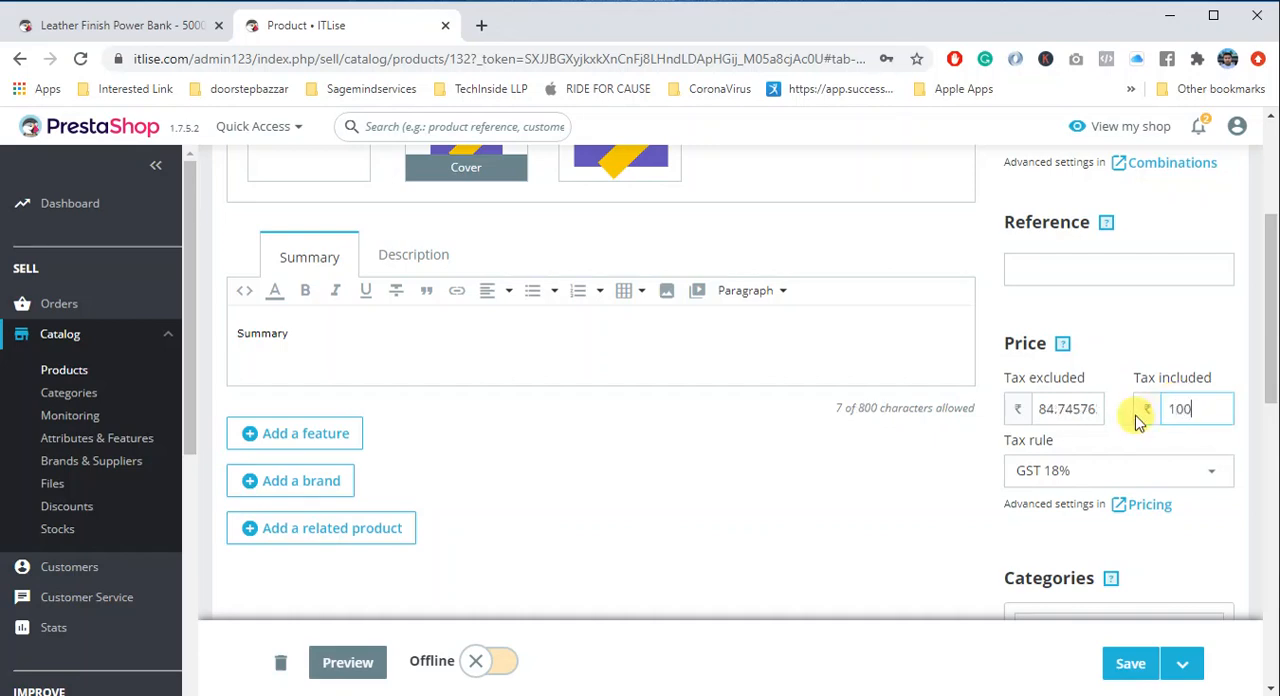
{"action": "scroll", "coordinate": [762, 446], "scroll_direction": "up", "scroll_amount": 3}
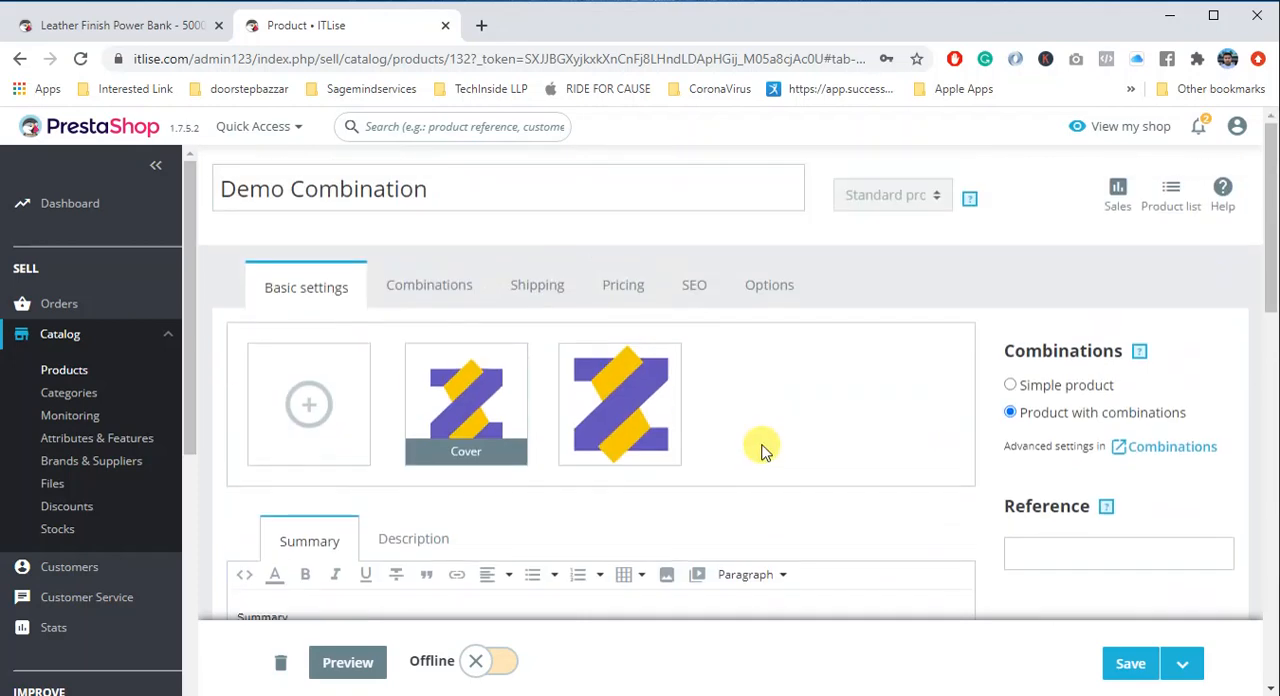
{"action": "left_click", "coordinate": [489, 196]}
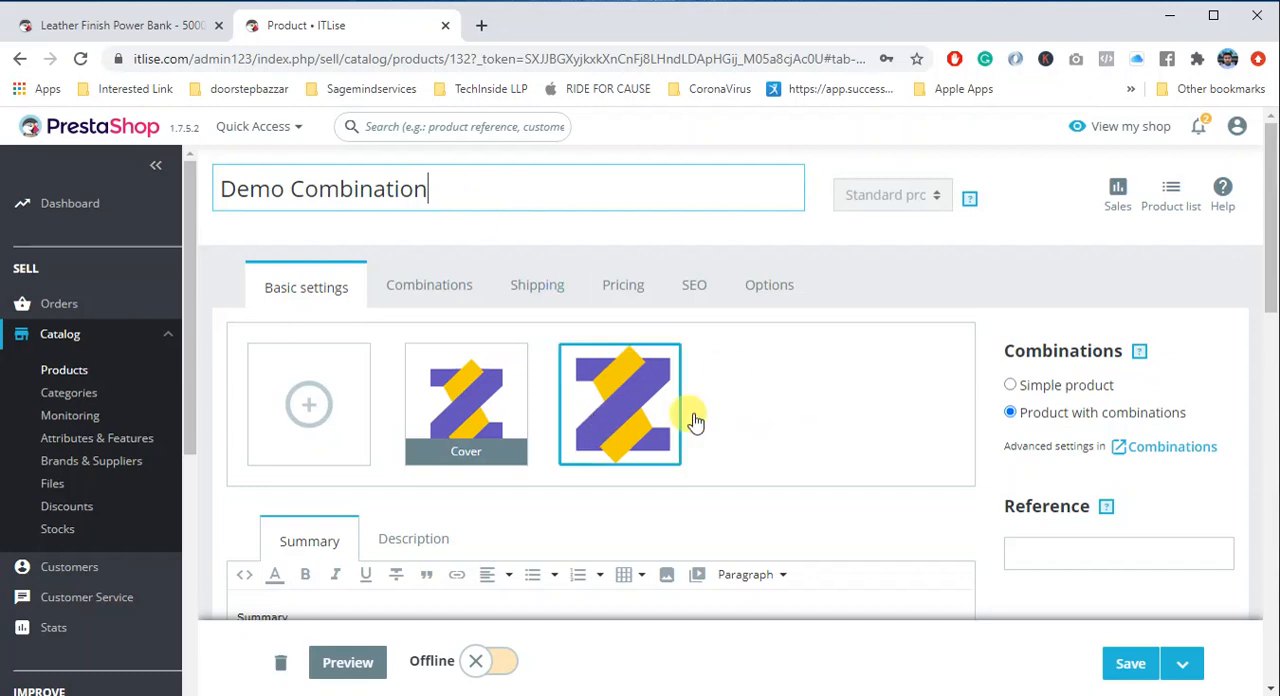
{"action": "scroll", "coordinate": [1128, 480], "scroll_direction": "down", "scroll_amount": 4}
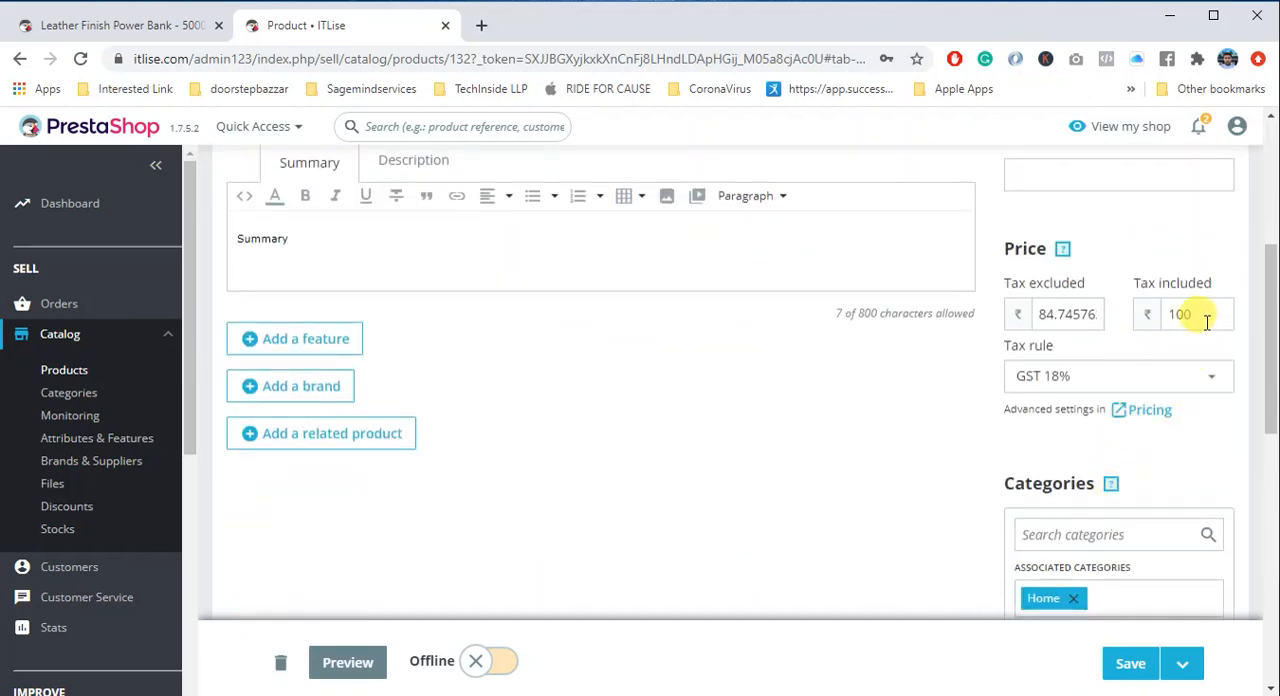
{"action": "scroll", "coordinate": [791, 466], "scroll_direction": "up", "scroll_amount": 4}
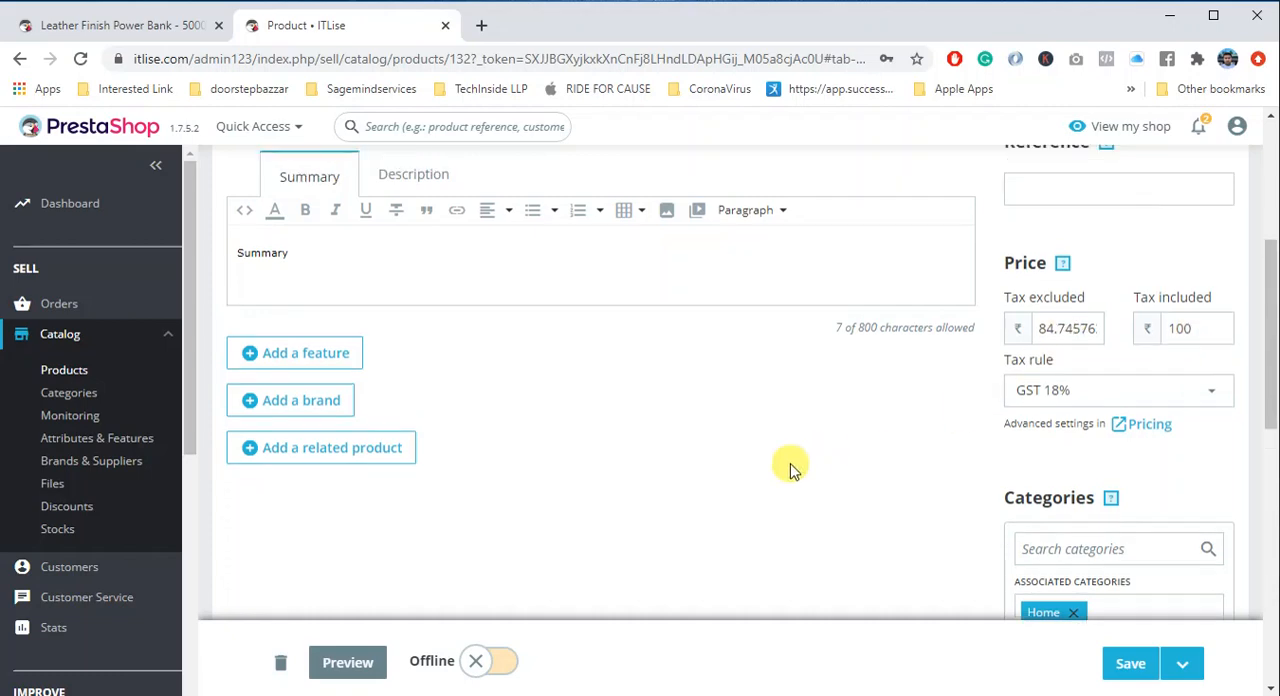
- Open the shop's Attributes & Features page in a separate browser tab from the product's combinations settings
{"action": "left_click", "coordinate": [428, 282]}
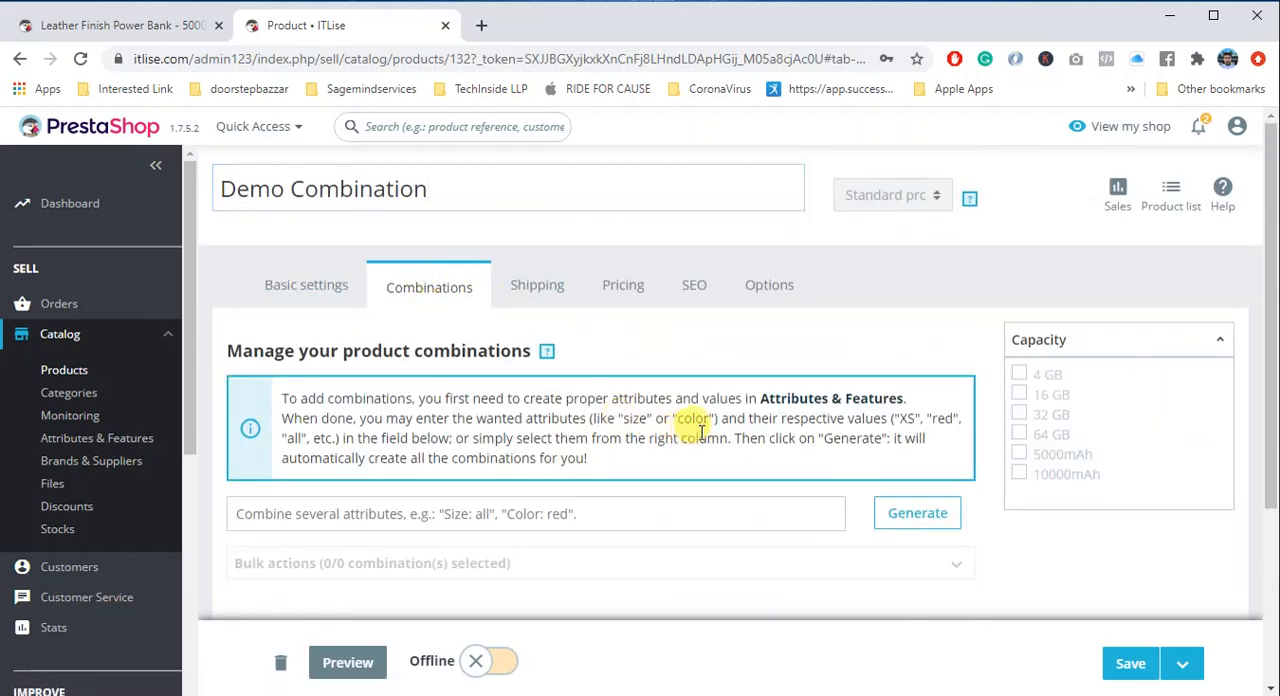
{"action": "scroll", "coordinate": [760, 410], "scroll_direction": "down", "scroll_amount": 2}
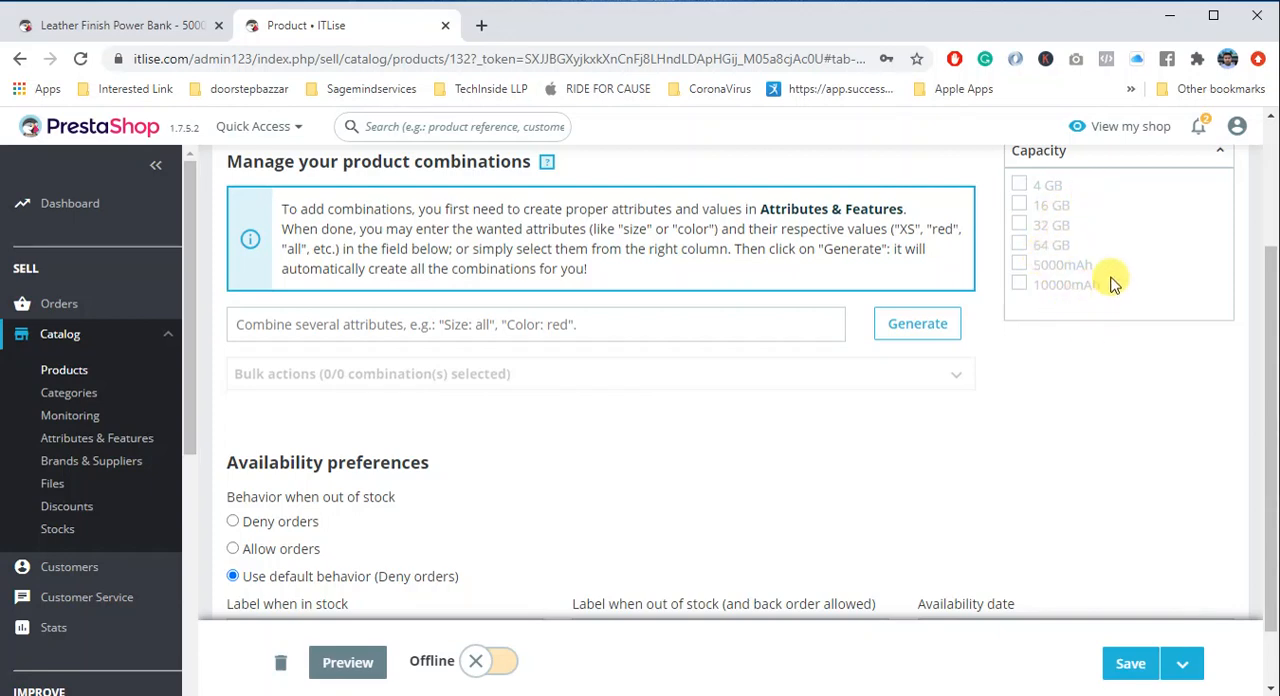
{"action": "scroll", "coordinate": [1110, 268], "scroll_direction": "up", "scroll_amount": 1}
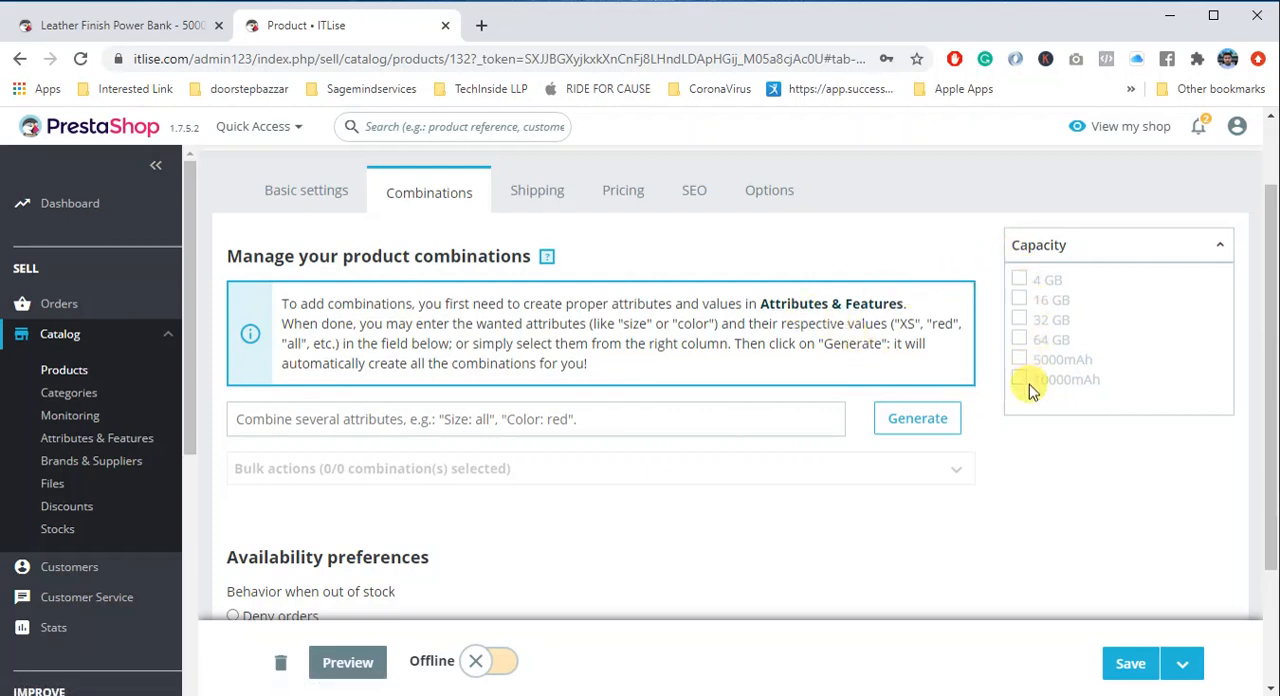
{"action": "middle_click", "coordinate": [822, 305]}
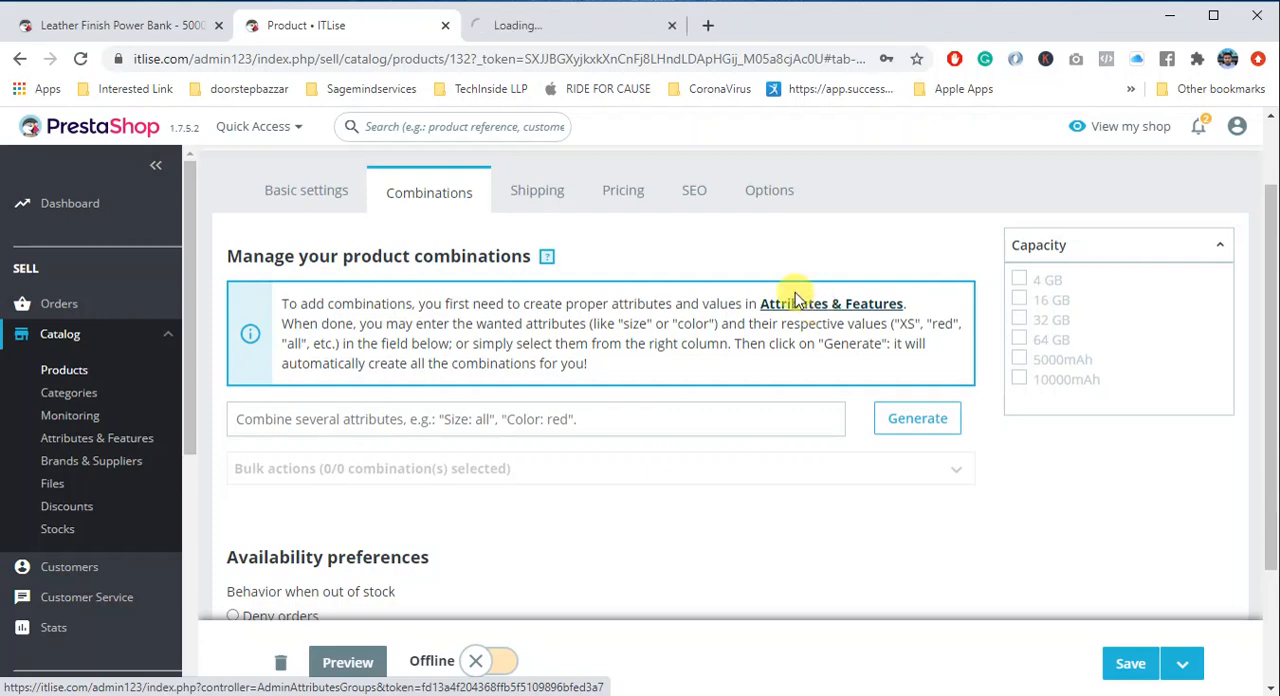
{"action": "left_click", "coordinate": [522, 30]}
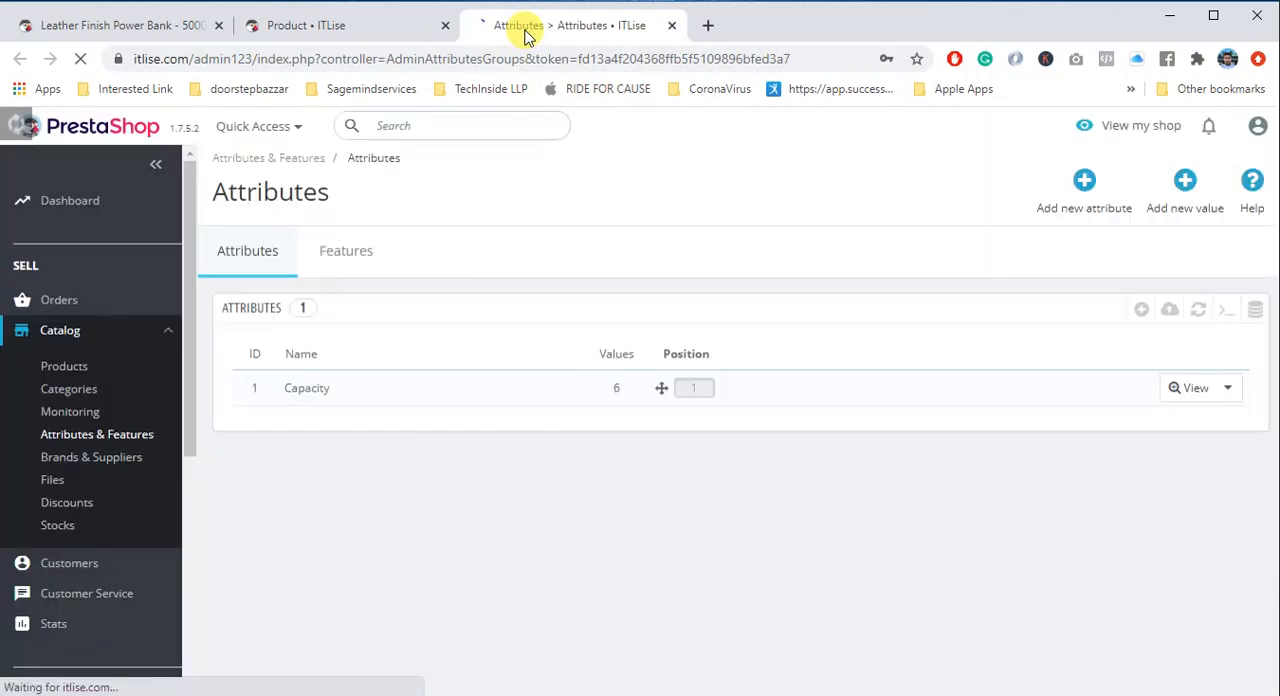
- Start a new attribute with the name "Units" and the public name "Unit"
{"action": "left_click", "coordinate": [1085, 193]}
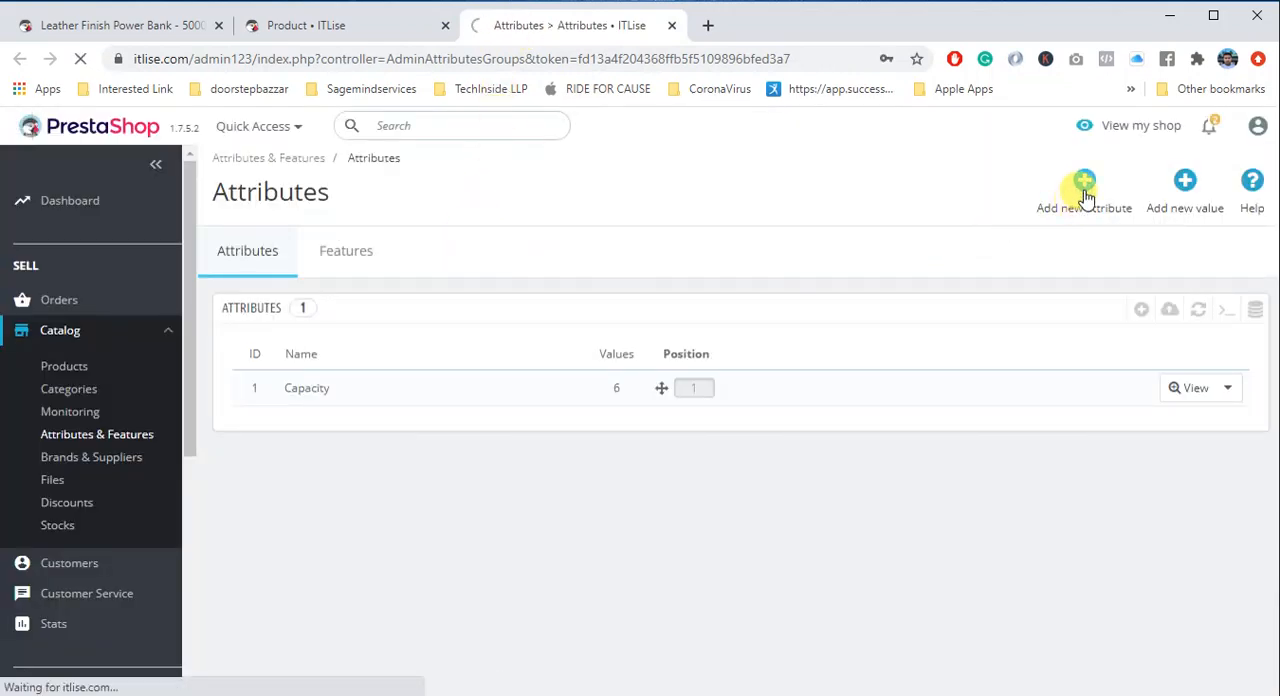
{"action": "left_click", "coordinate": [655, 348]}
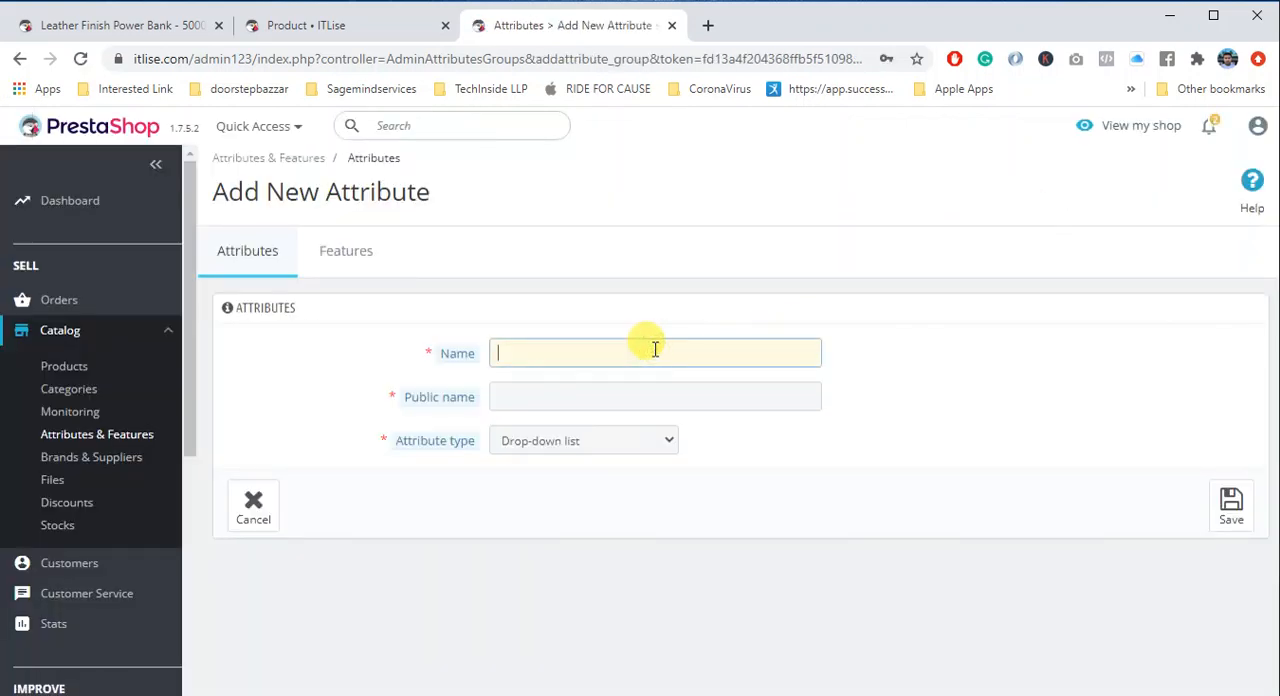
{"action": "type", "text": "Units"}
{"action": "left_click", "coordinate": [600, 397]}
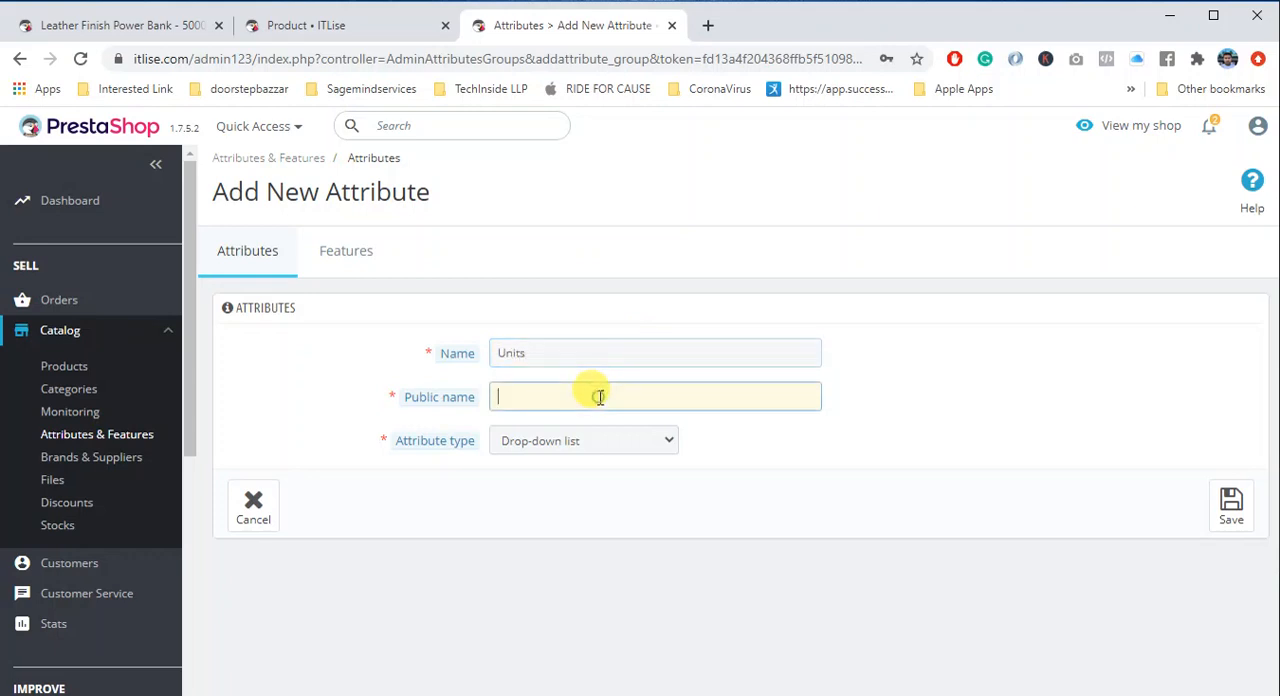
{"action": "type", "text": "Unit"}
- Try the Radio buttons and Color or texture types for the Units attribute
{"action": "left_click", "coordinate": [591, 441]}
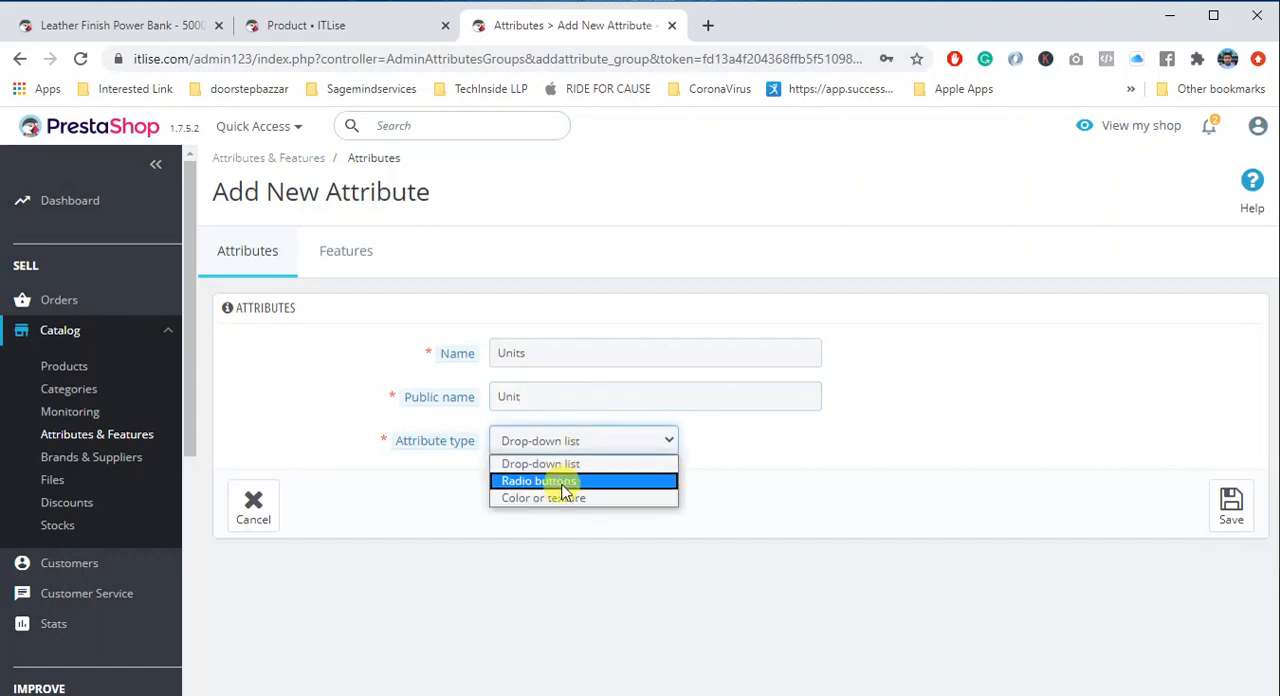
{"action": "left_click", "coordinate": [566, 482]}
{"action": "mouse_move", "coordinate": [462, 442]}
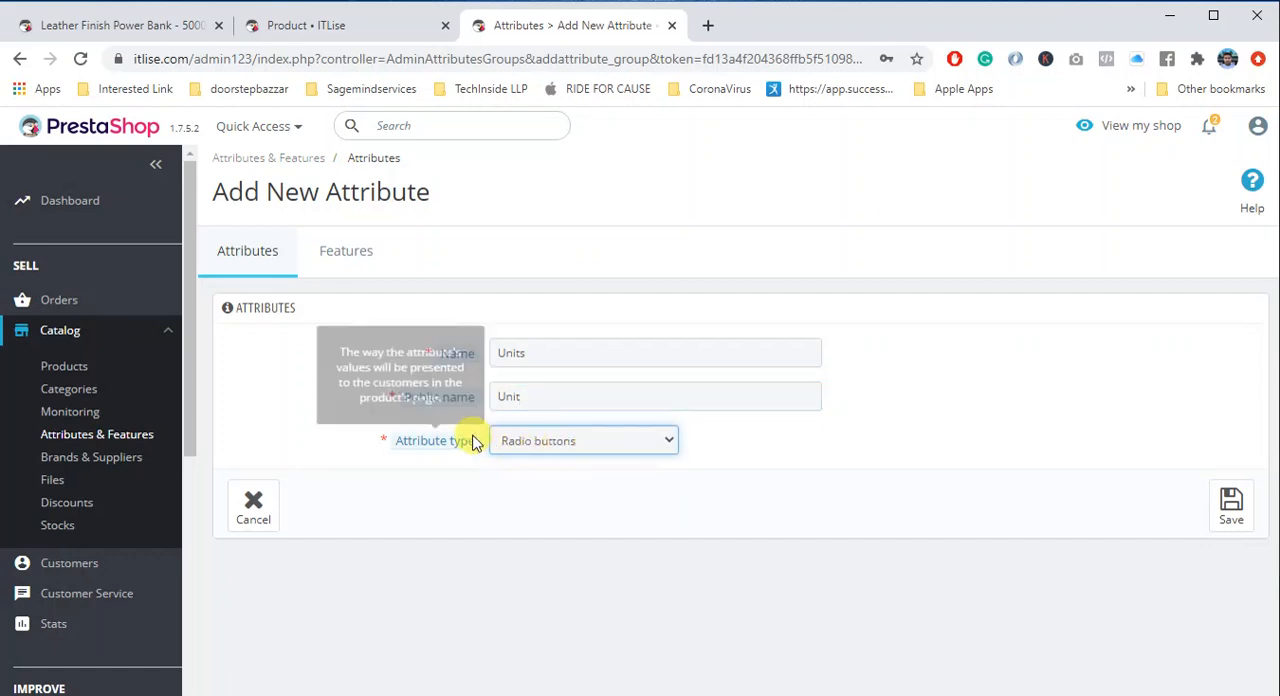
{"action": "left_click", "coordinate": [577, 445]}
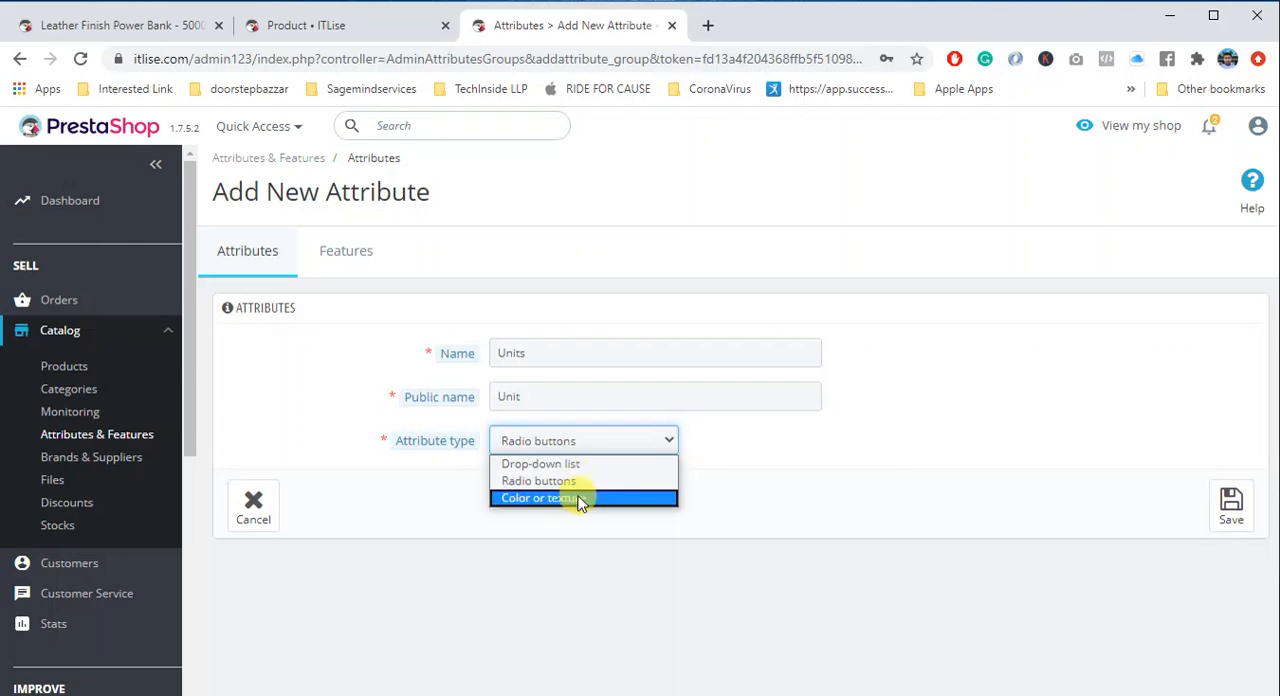
{"action": "left_click", "coordinate": [526, 500]}
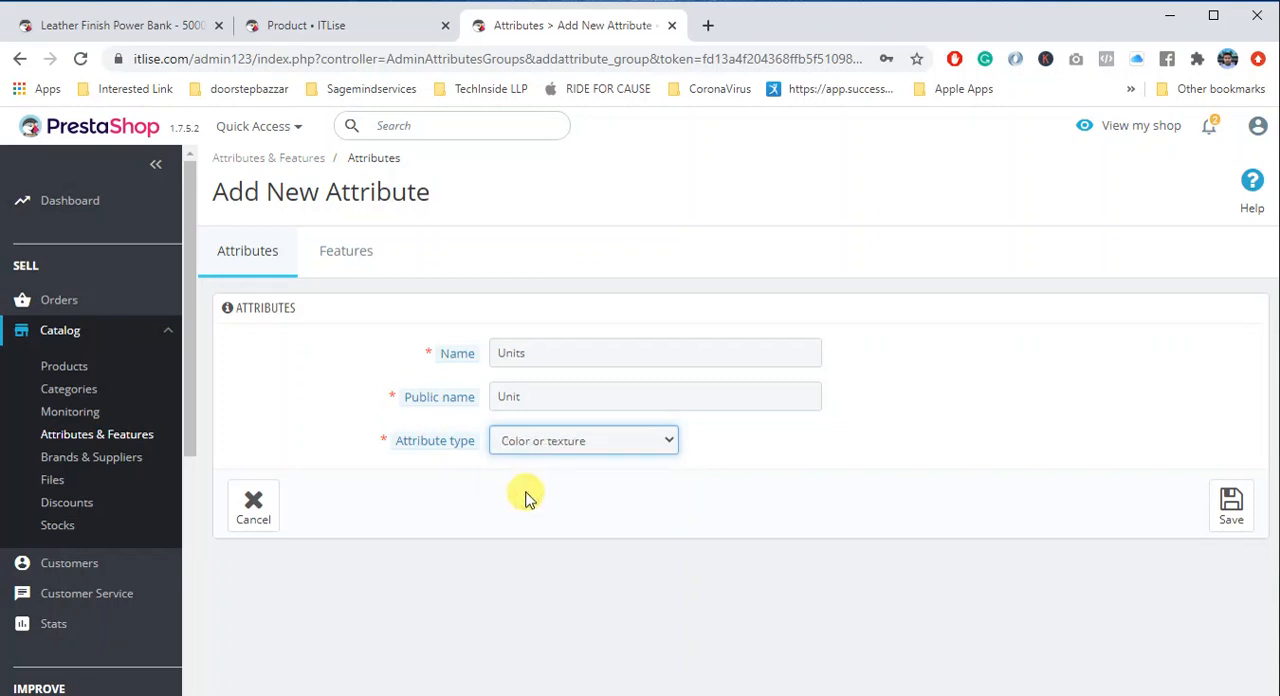
{"action": "left_click", "coordinate": [519, 356]}
{"action": "double_click", "coordinate": [519, 356]}
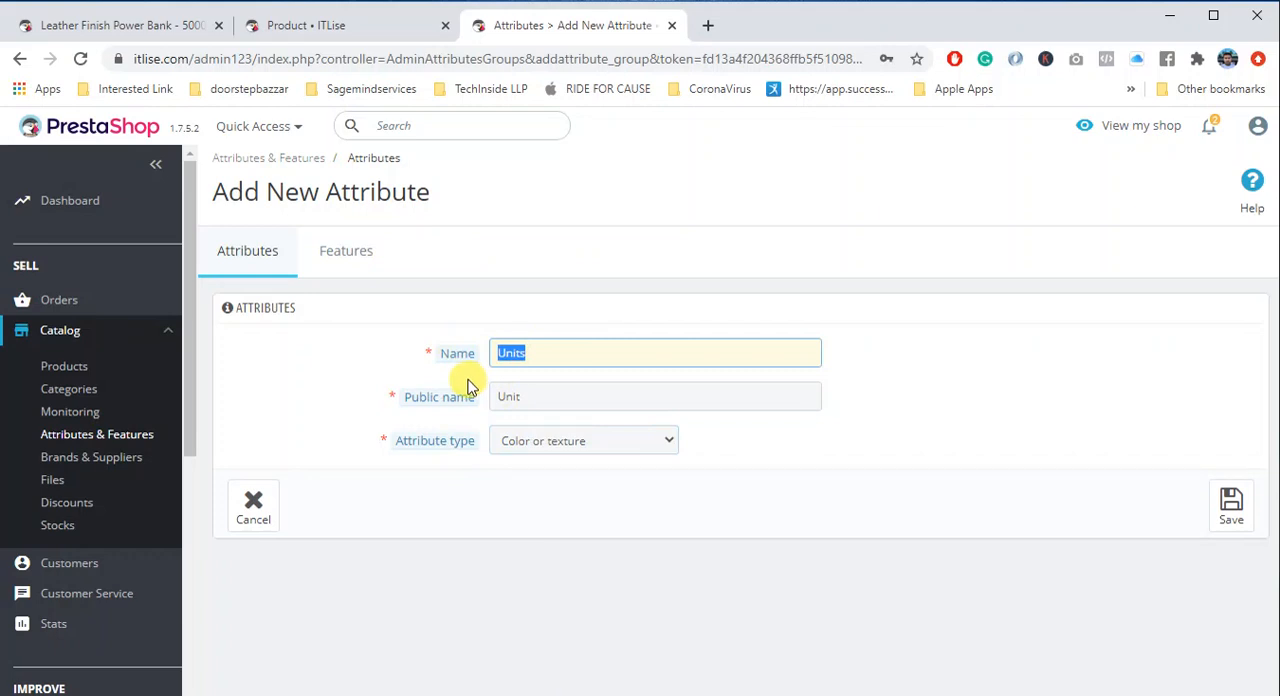
- Set the attribute type of Units to Radio buttons and save the new attribute
{"action": "left_click", "coordinate": [548, 440]}
{"action": "left_click", "coordinate": [546, 481]}
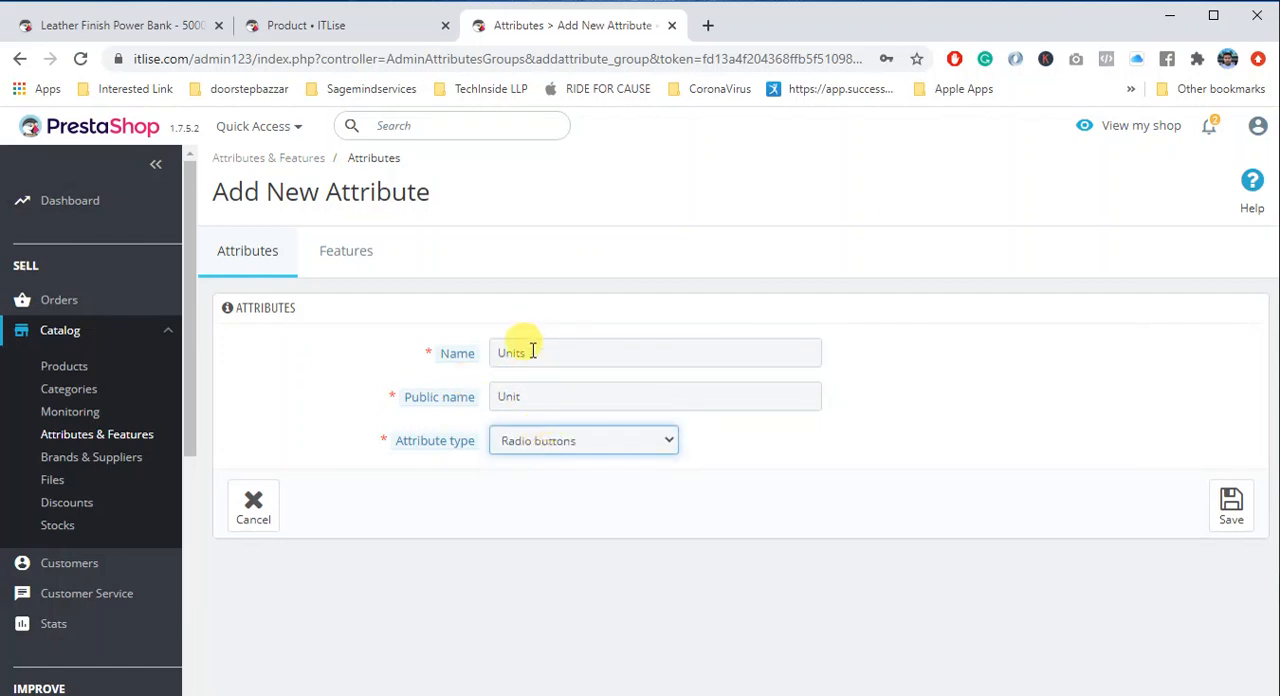
{"action": "left_click", "coordinate": [1229, 524]}
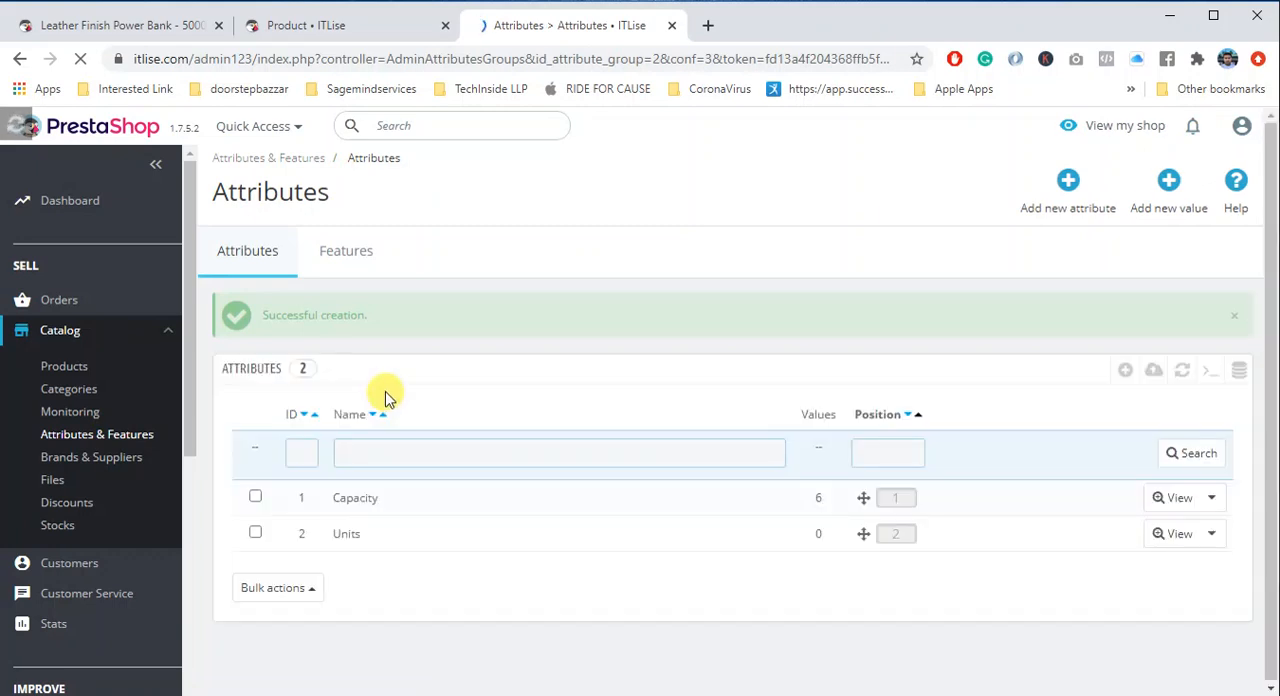
- Add the value "First Value" to the Units attribute and save it, continuing with another value
{"action": "left_click", "coordinate": [388, 535]}
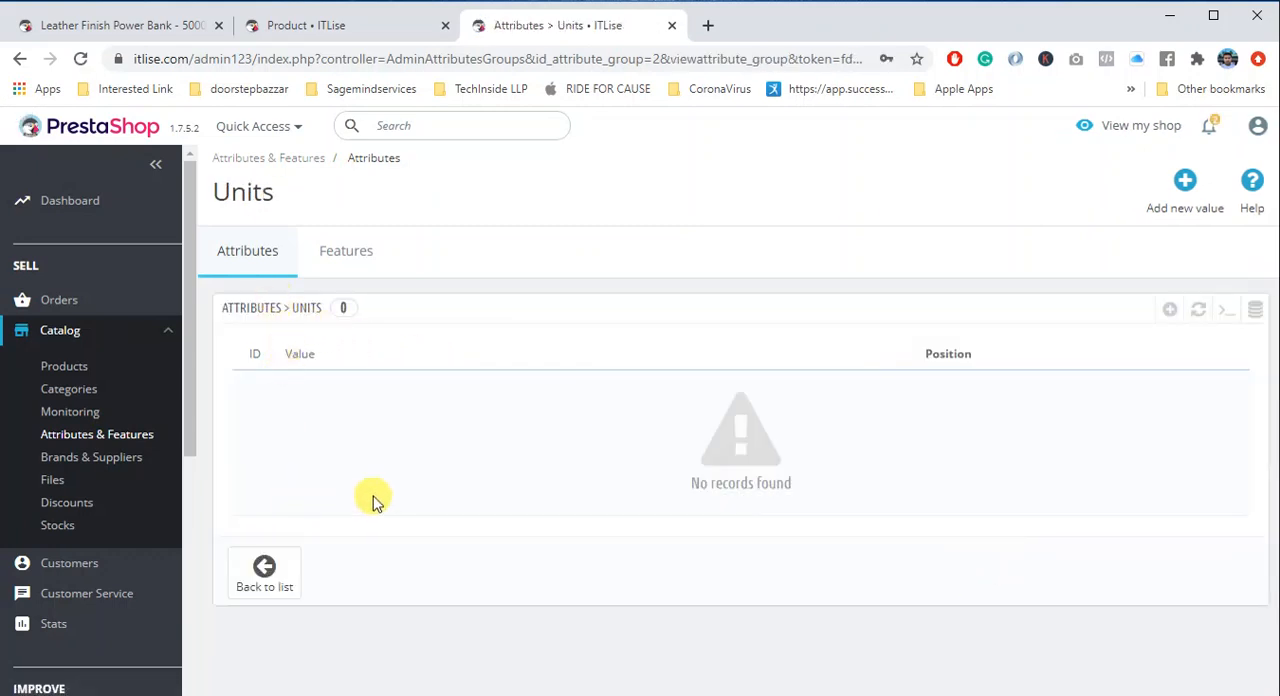
{"action": "left_click", "coordinate": [1188, 180]}
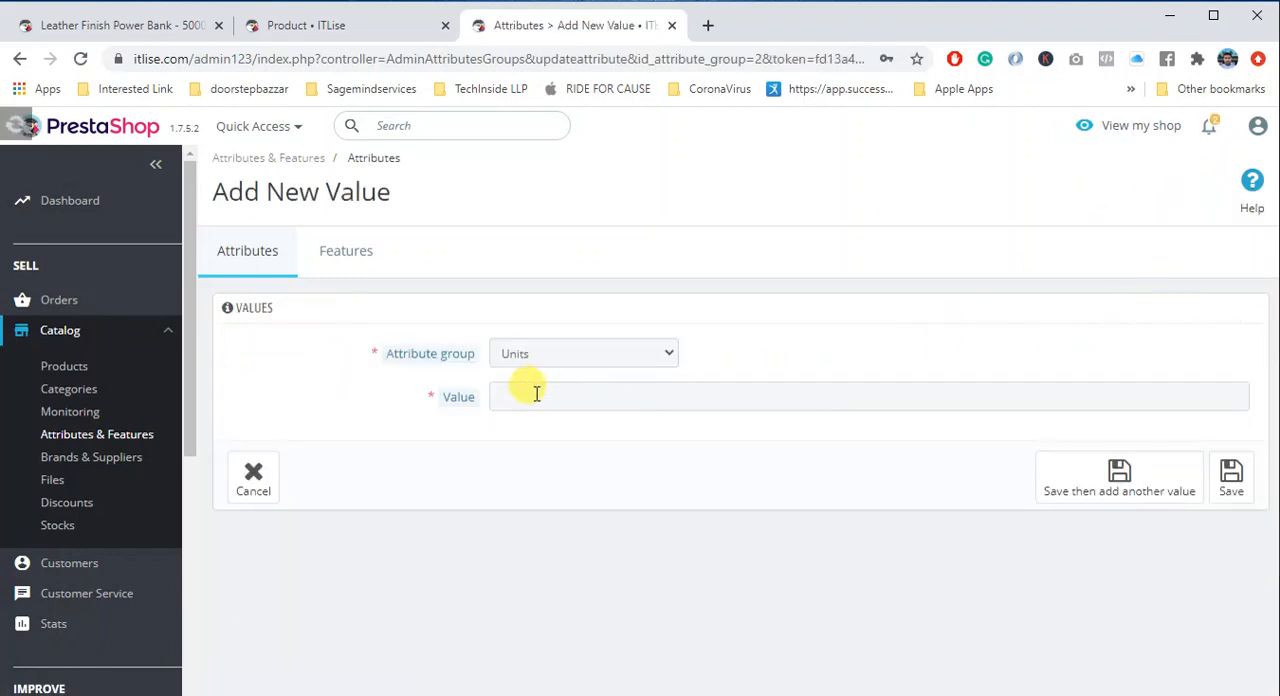
{"action": "left_click", "coordinate": [536, 394]}
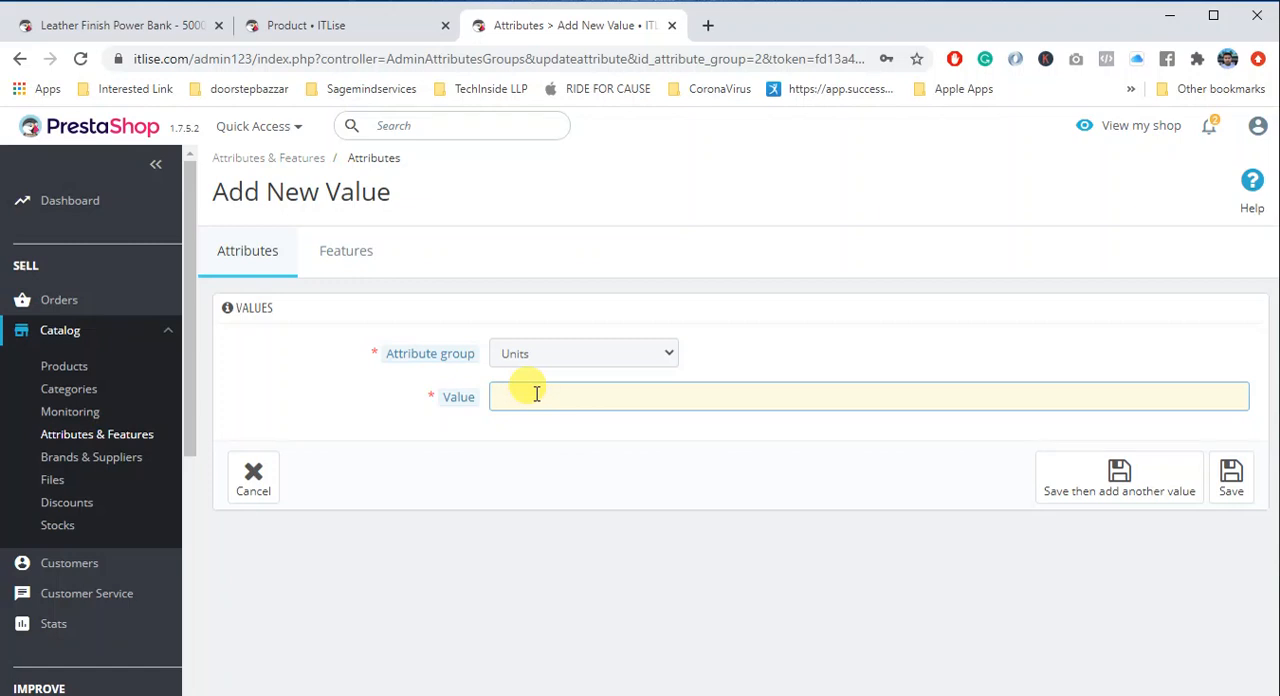
{"action": "type", "text": "First Value"}
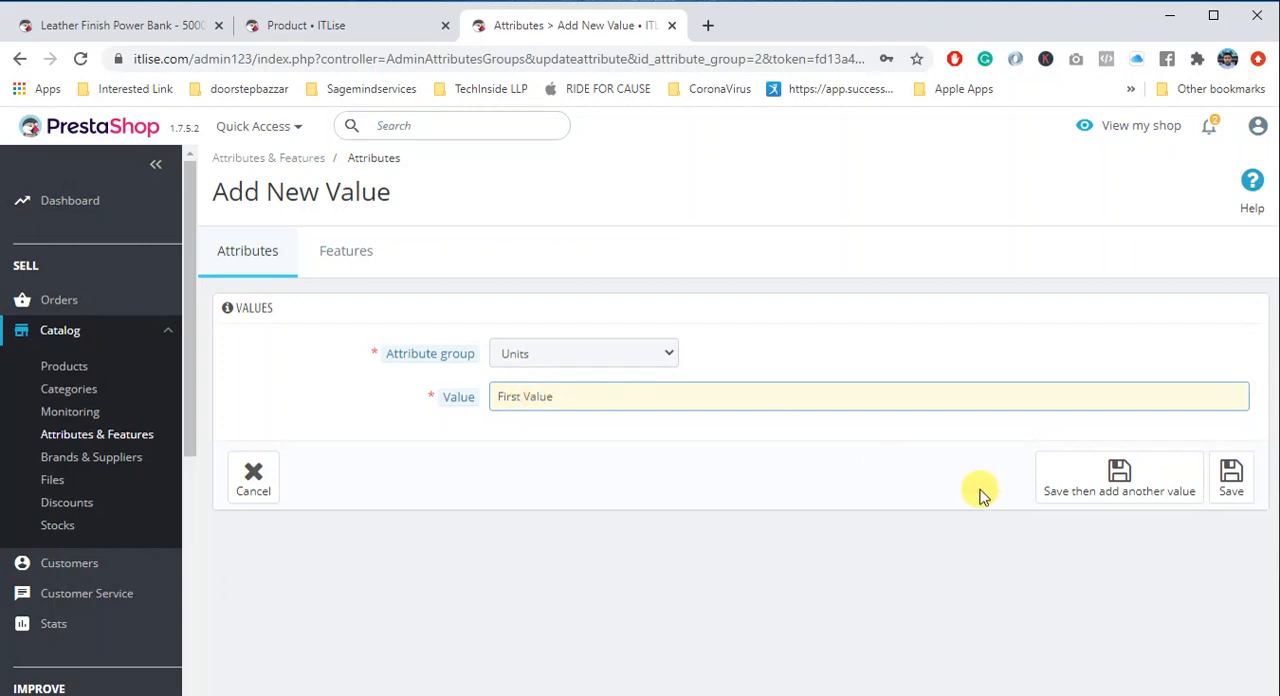
{"action": "left_click", "coordinate": [1127, 486]}
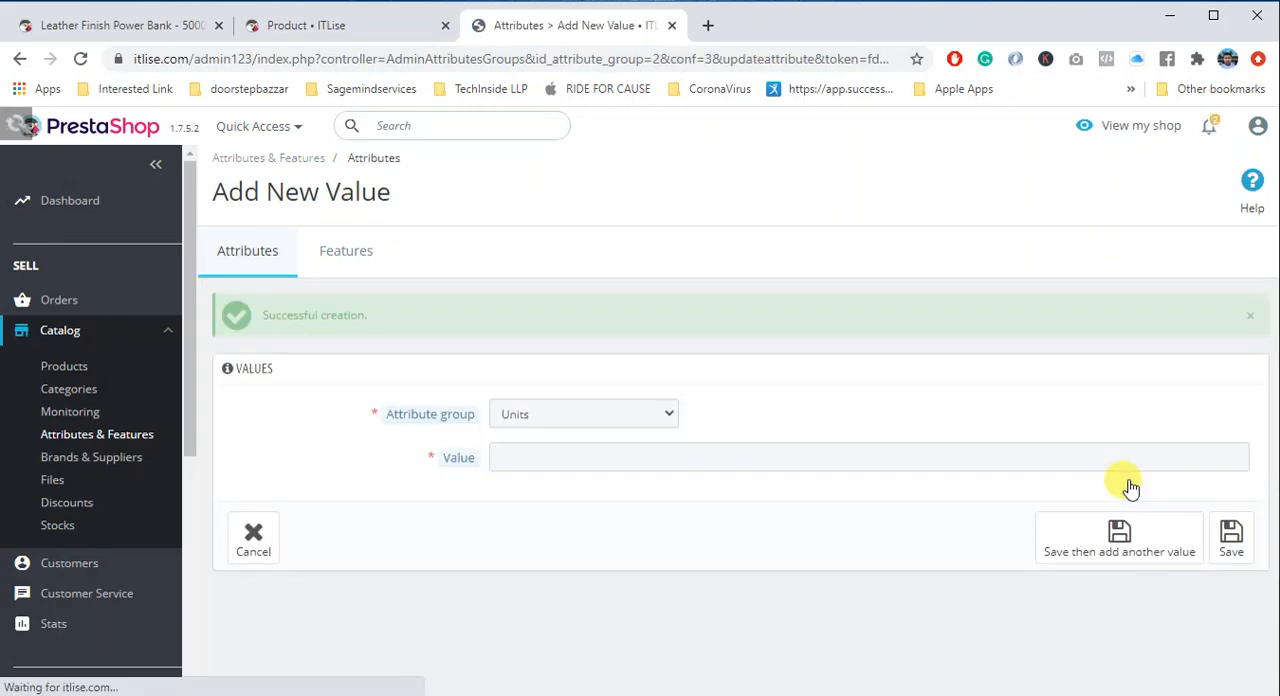
- Add "Second Value" as another value of the Units attribute and save it
{"action": "left_click", "coordinate": [716, 462]}
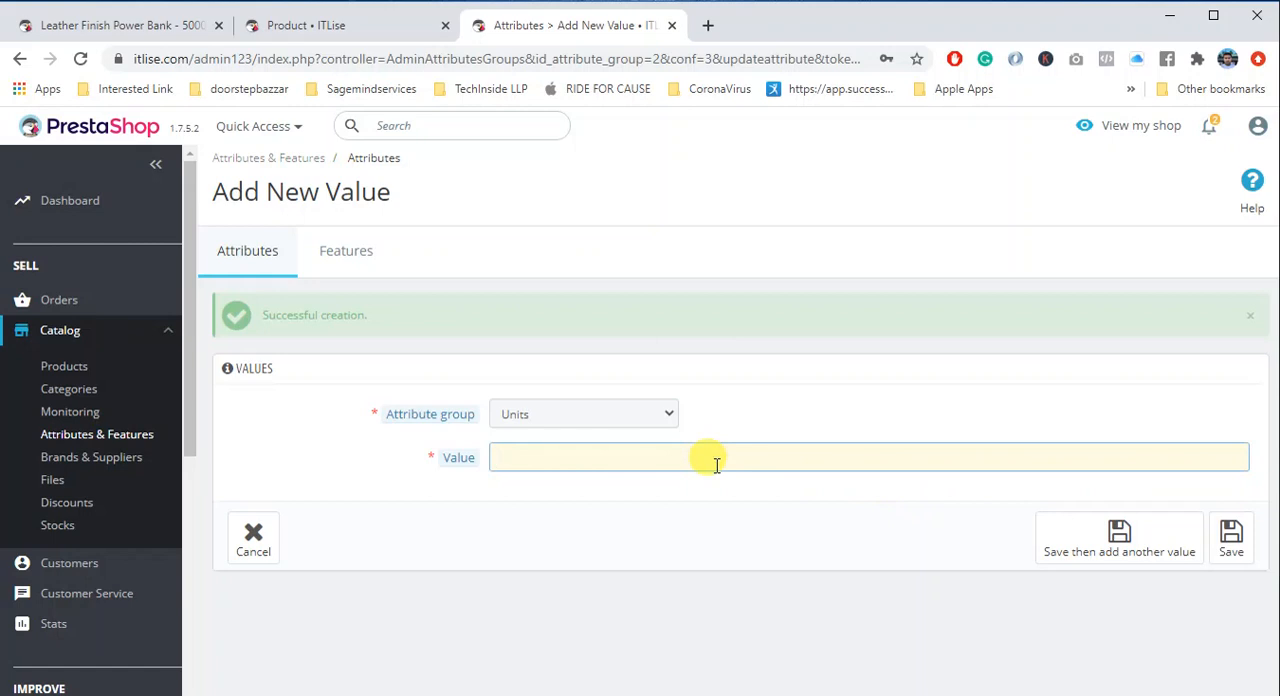
{"action": "type", "text": "Second Value"}
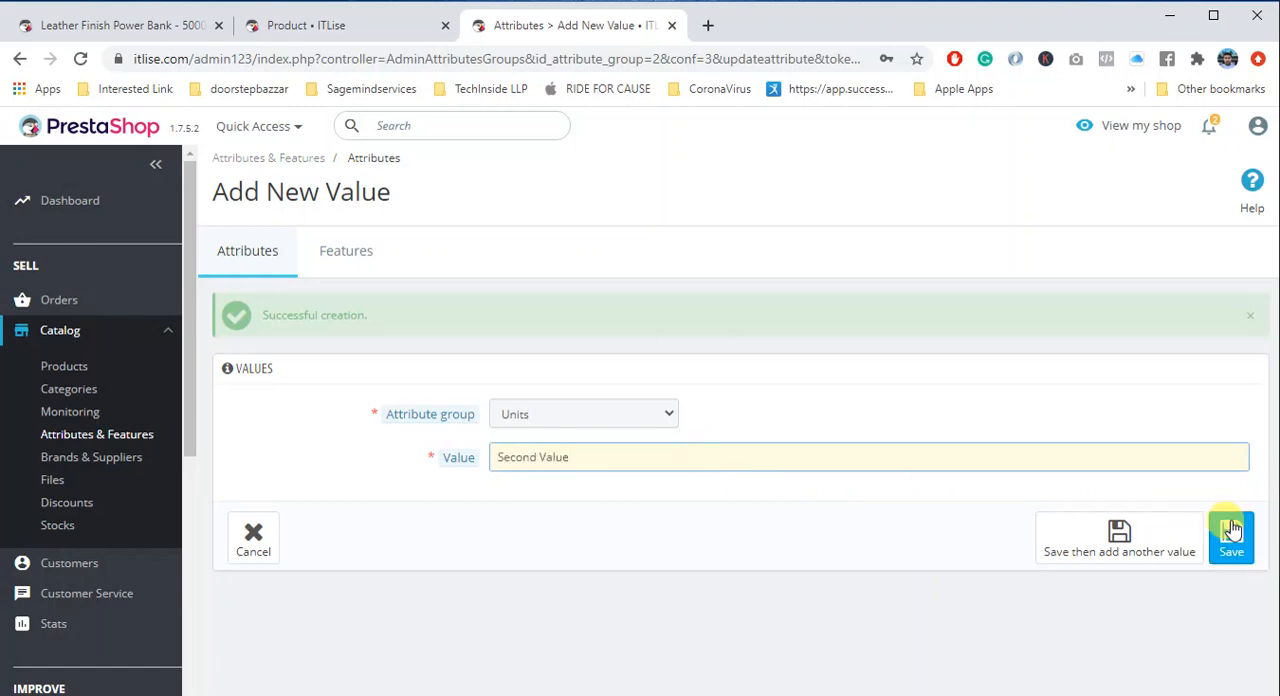
{"action": "left_click", "coordinate": [1120, 542]}
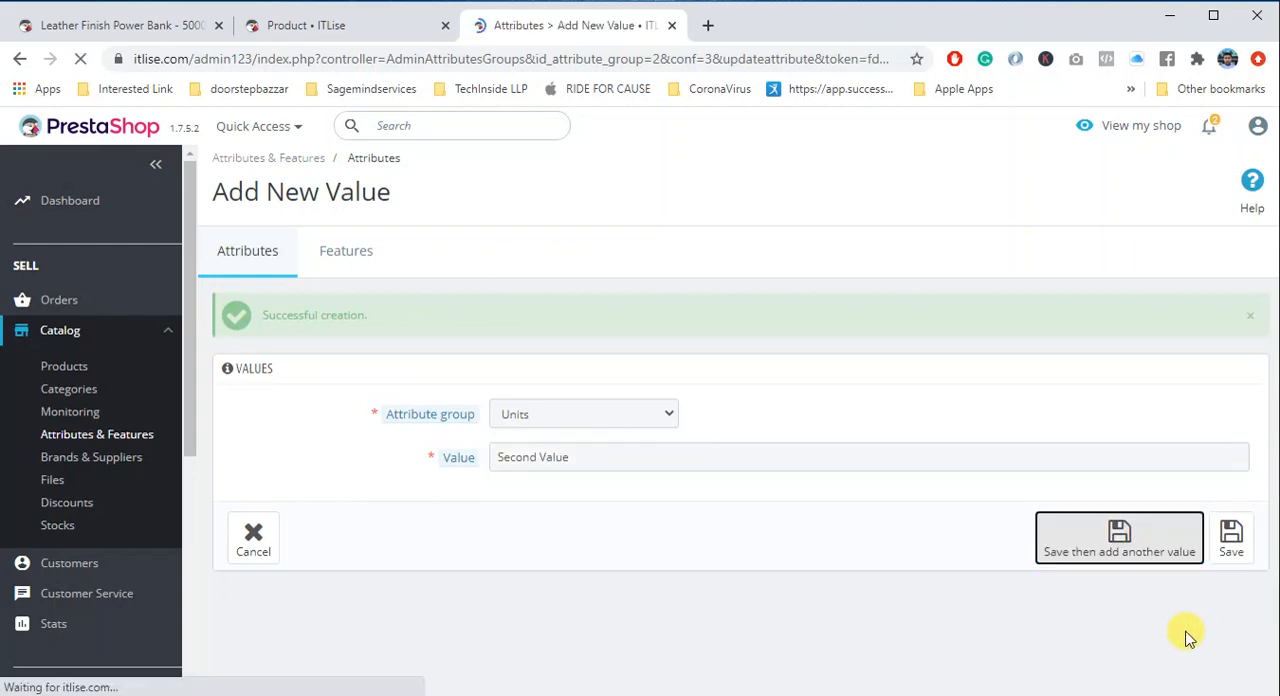
- Save and reload the Demo Combination product in its browser tab, and set it to Product with combinations
{"action": "left_click", "coordinate": [340, 25]}
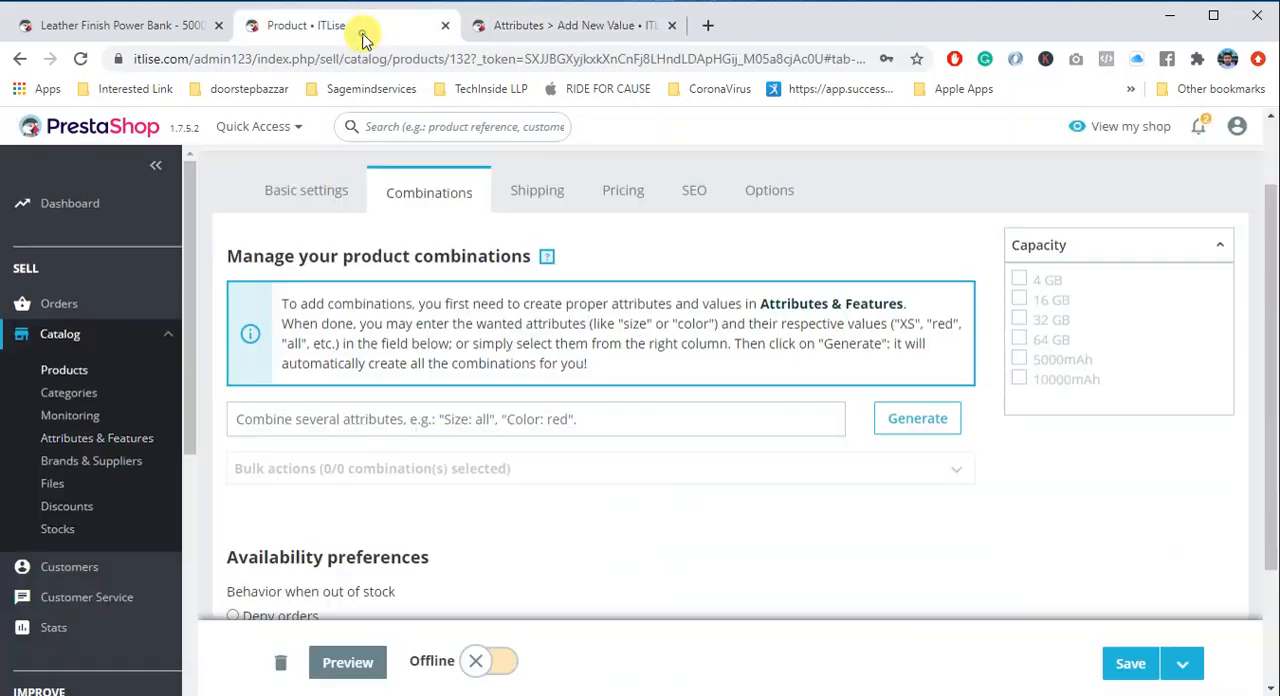
{"action": "left_click", "coordinate": [1140, 665]}
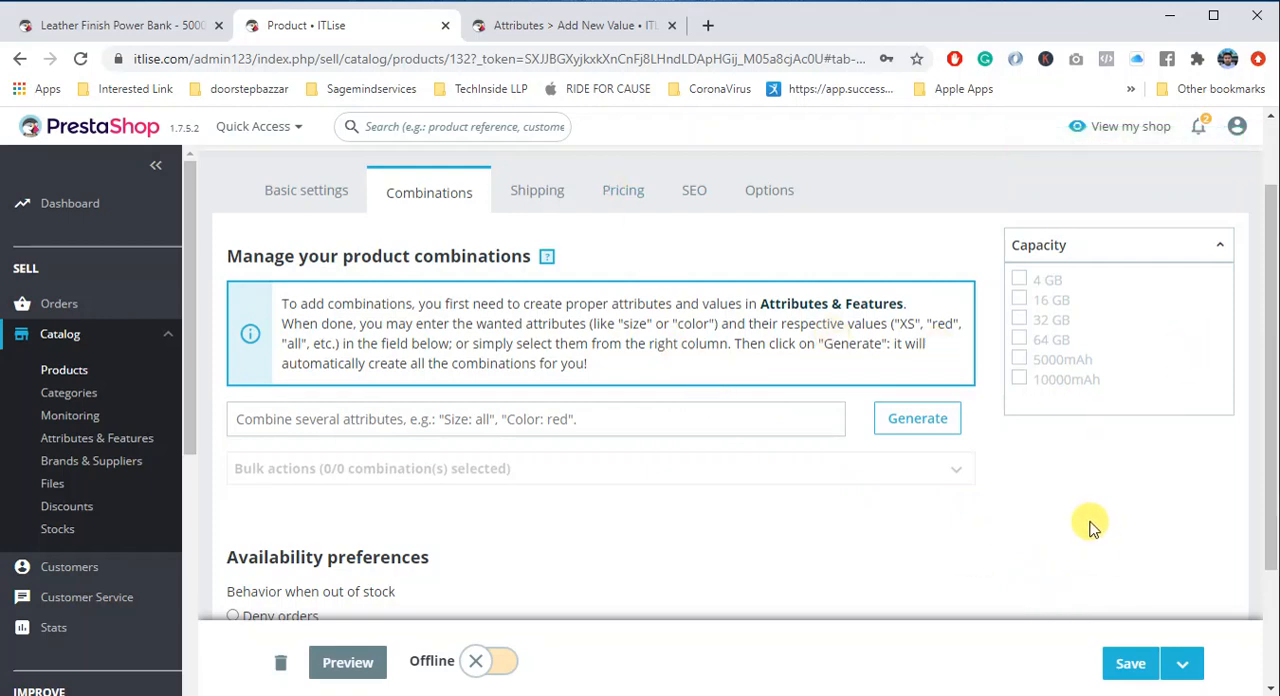
{"action": "key", "text": "F5"}
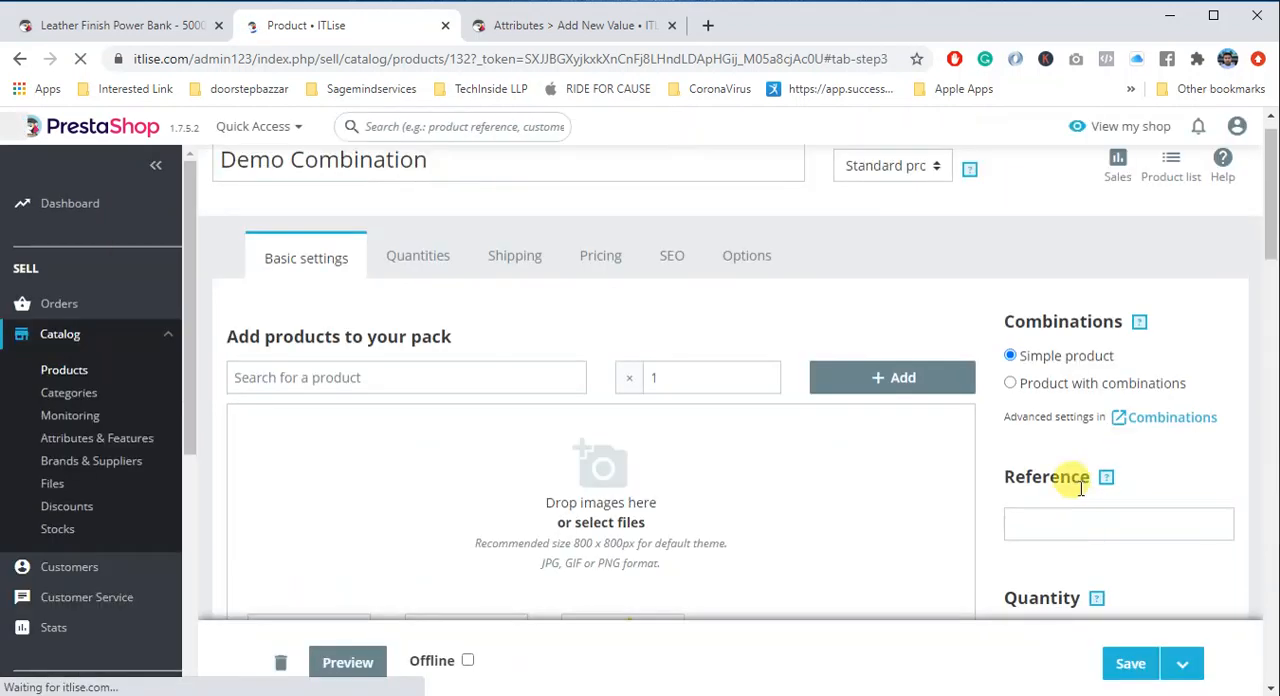
{"action": "left_click", "coordinate": [336, 264]}
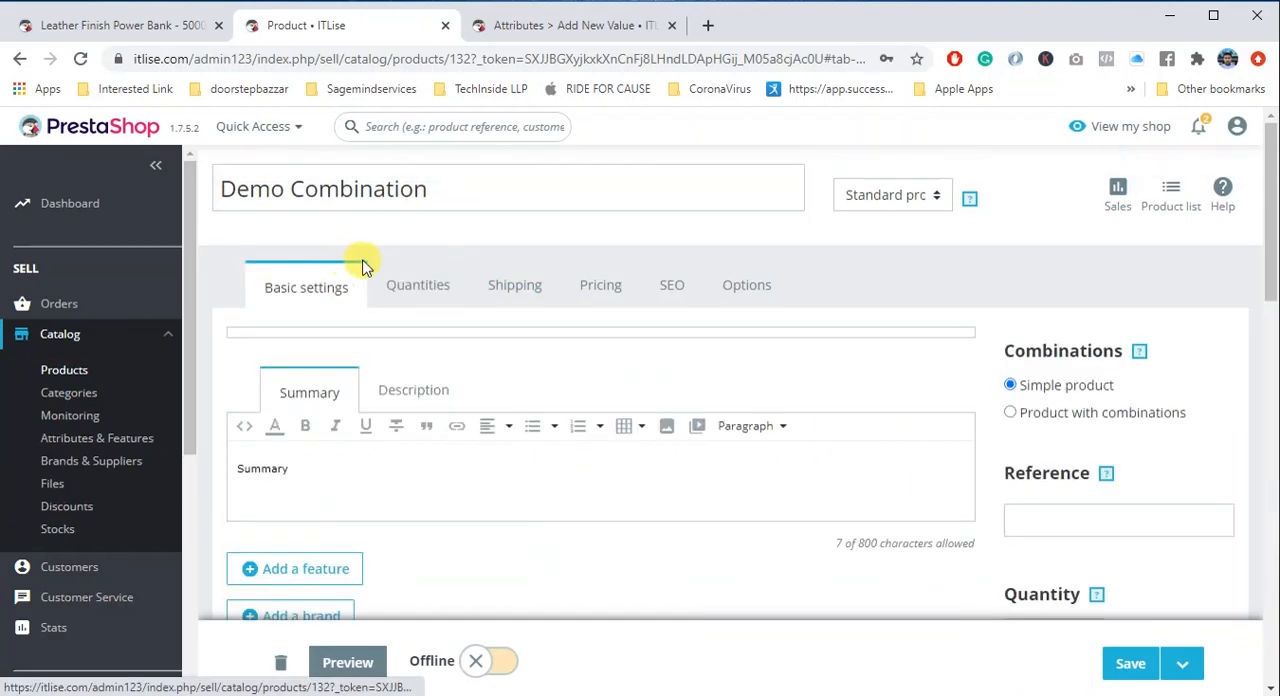
{"action": "left_click", "coordinate": [1078, 416]}
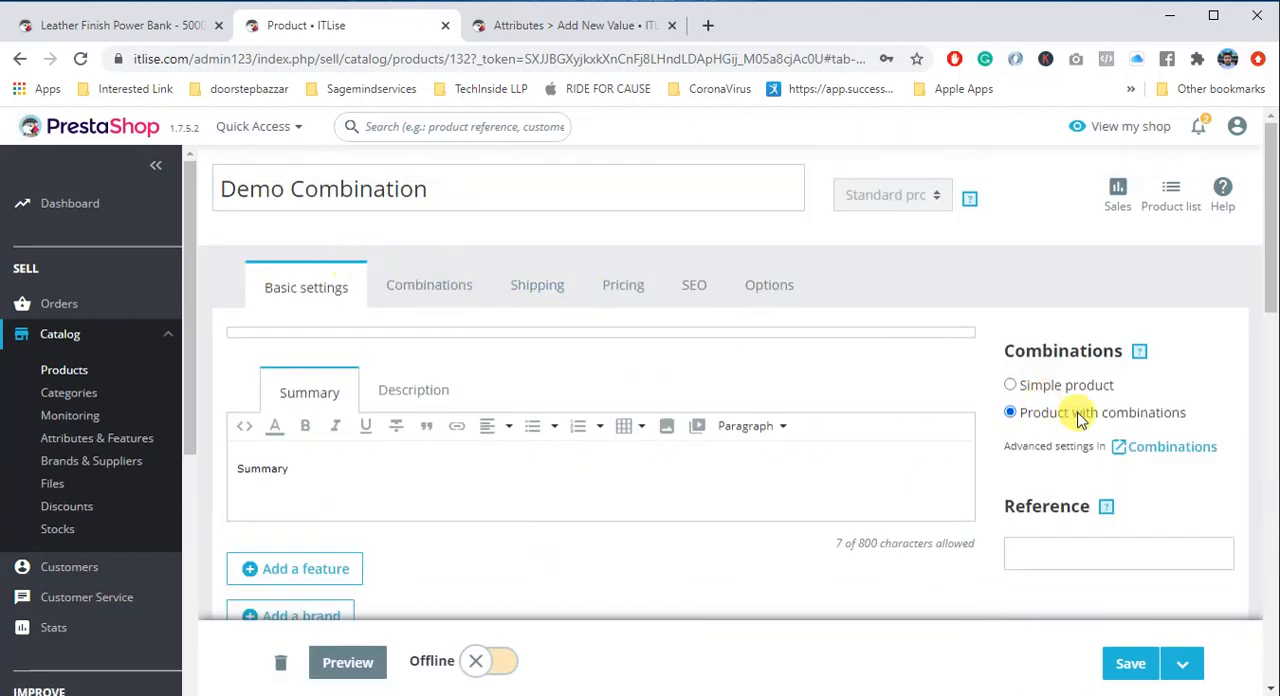
- Generate product combinations from the Units attribute values First Value and Second Value
{"action": "left_click", "coordinate": [429, 285]}
{"action": "scroll", "coordinate": [1058, 448], "scroll_direction": "down", "scroll_amount": 1}
{"action": "scroll", "coordinate": [1058, 448], "scroll_direction": "down", "scroll_amount": 1}
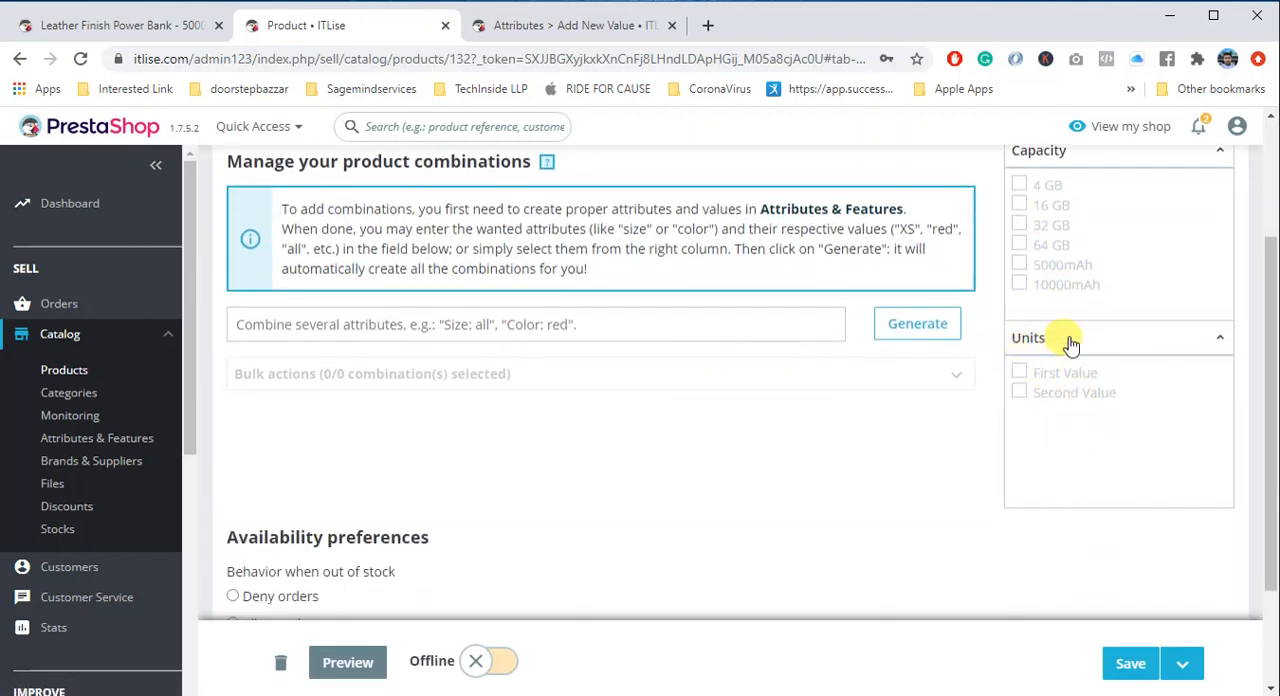
{"action": "left_click", "coordinate": [1019, 372]}
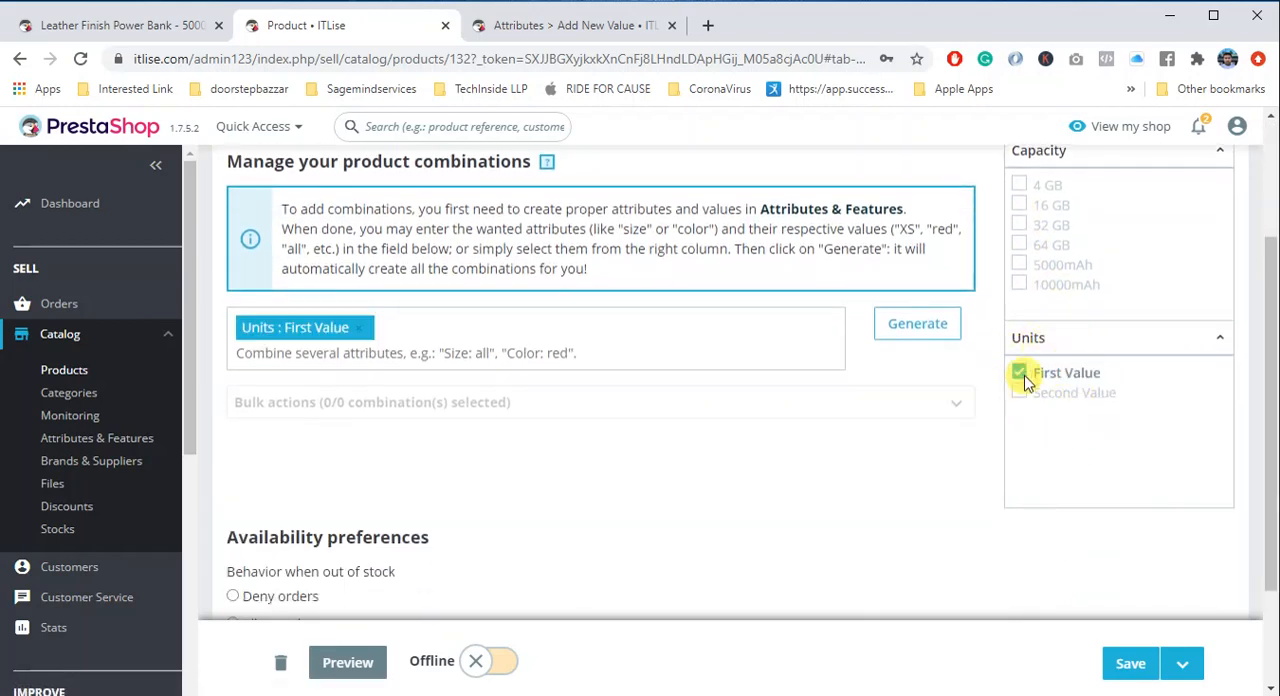
{"action": "left_click", "coordinate": [1019, 393]}
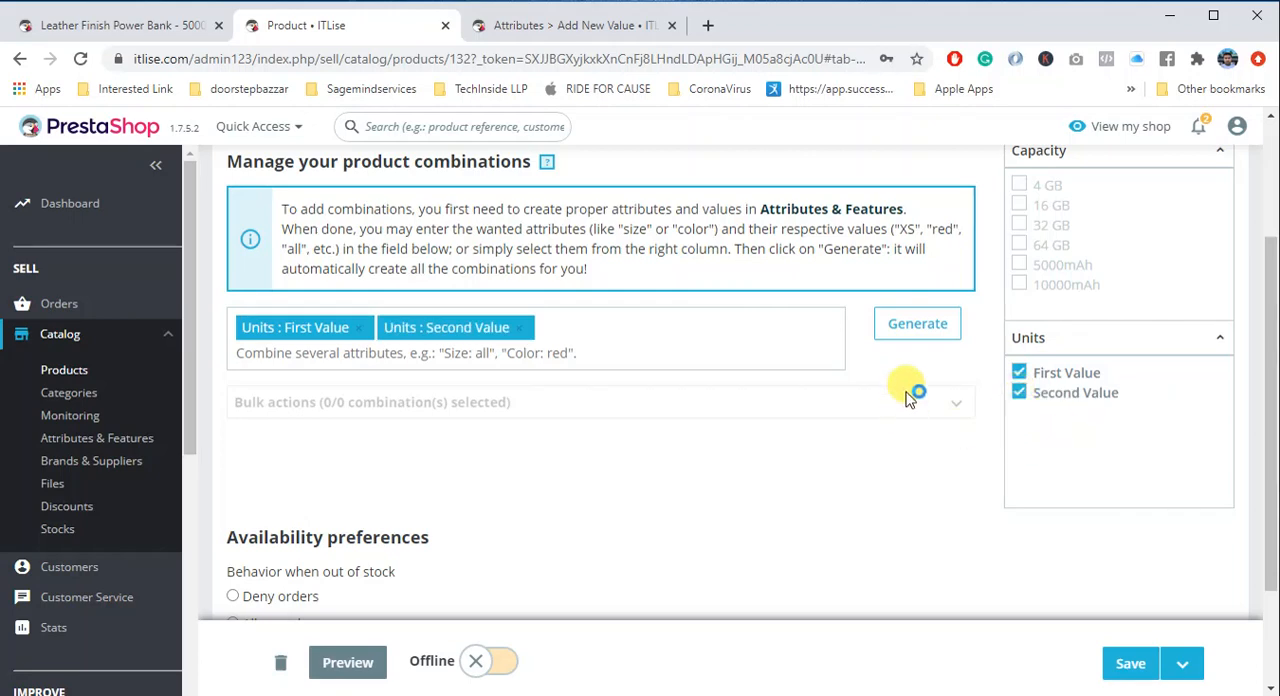
{"action": "left_click", "coordinate": [916, 336]}
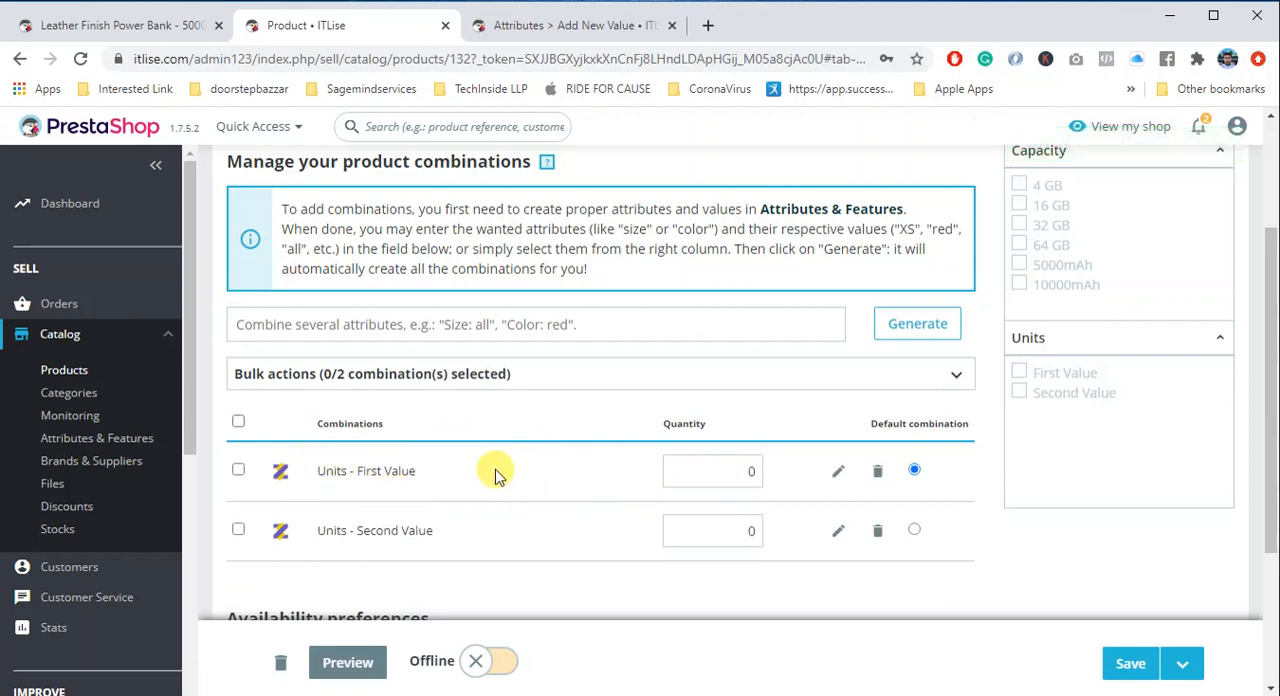
- Check the impact on price, final price and quantity columns of the generated Units combinations
{"action": "left_click", "coordinate": [698, 465]}
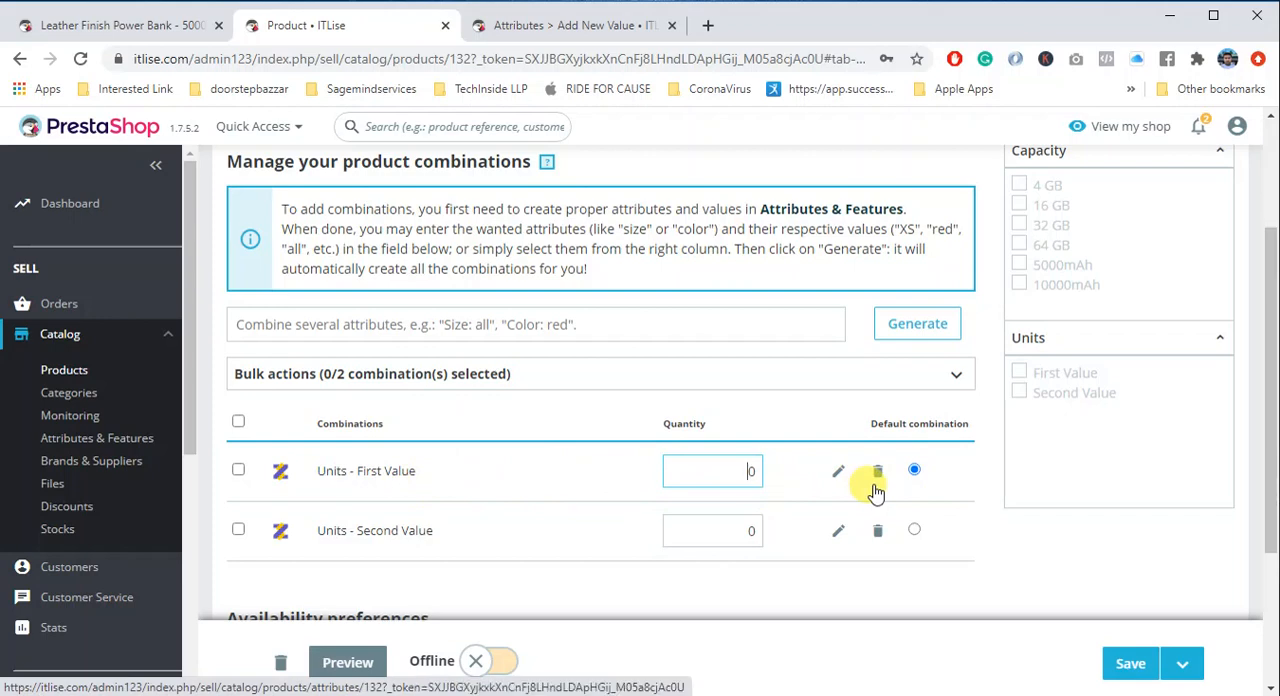
{"action": "key", "text": "ctrl+minus"}
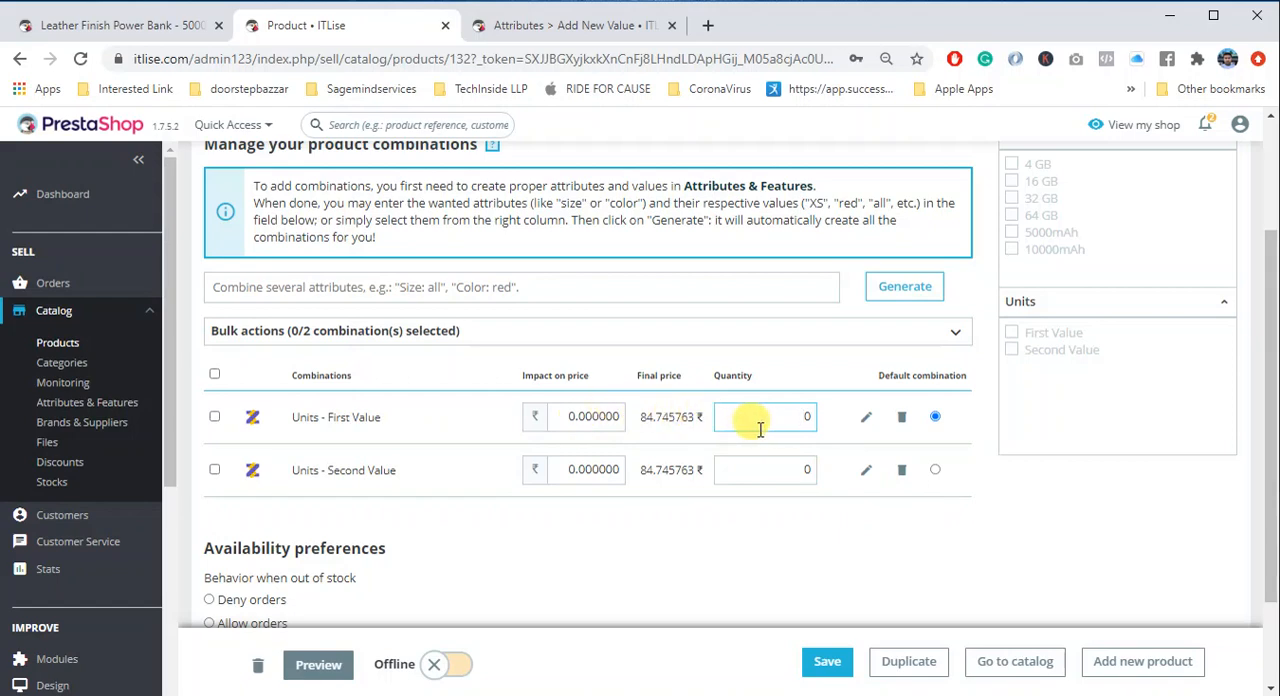
{"action": "key", "text": "ctrl+plus"}
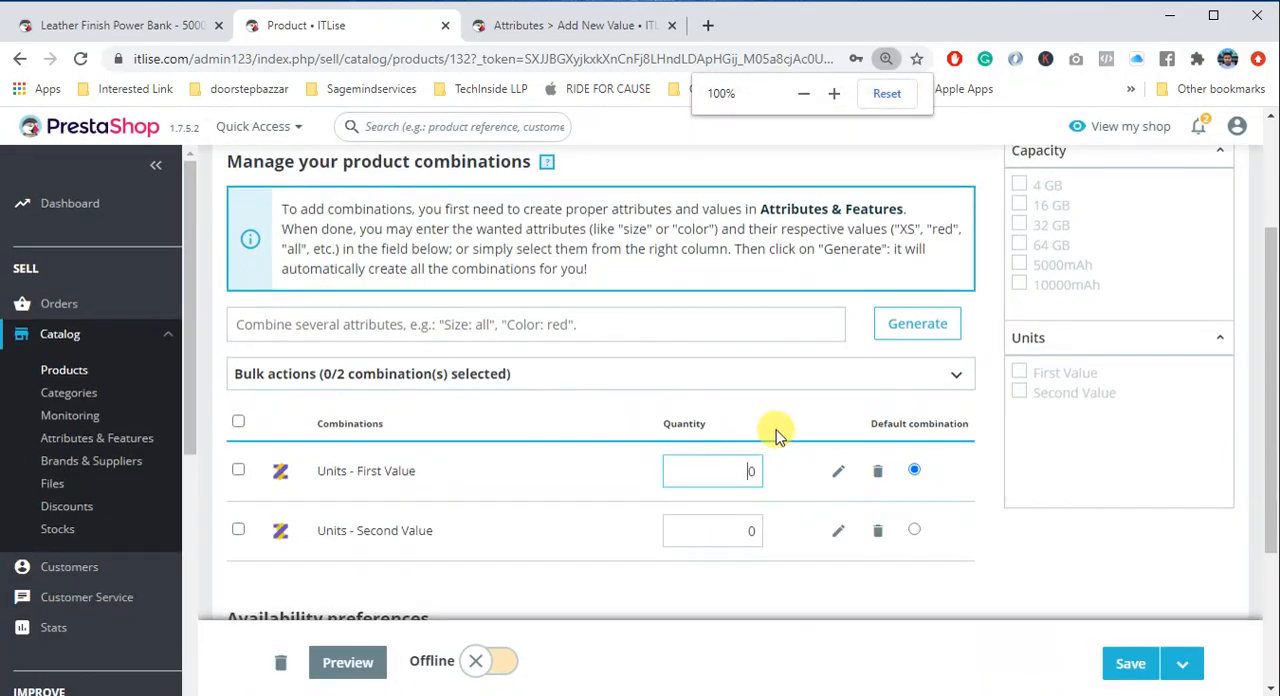
- Open the Units - First Value combination for editing and set its quantity to 10
{"action": "left_click", "coordinate": [830, 471]}
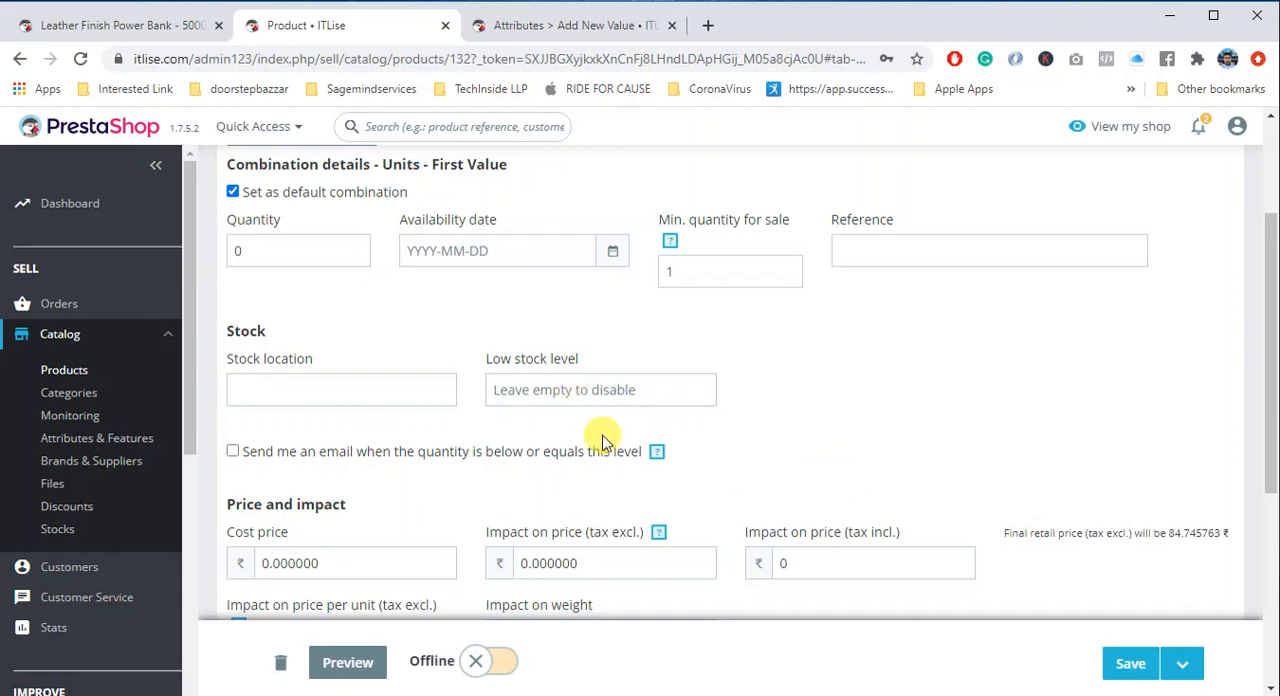
{"action": "scroll", "coordinate": [603, 443], "scroll_direction": "down", "scroll_amount": 1}
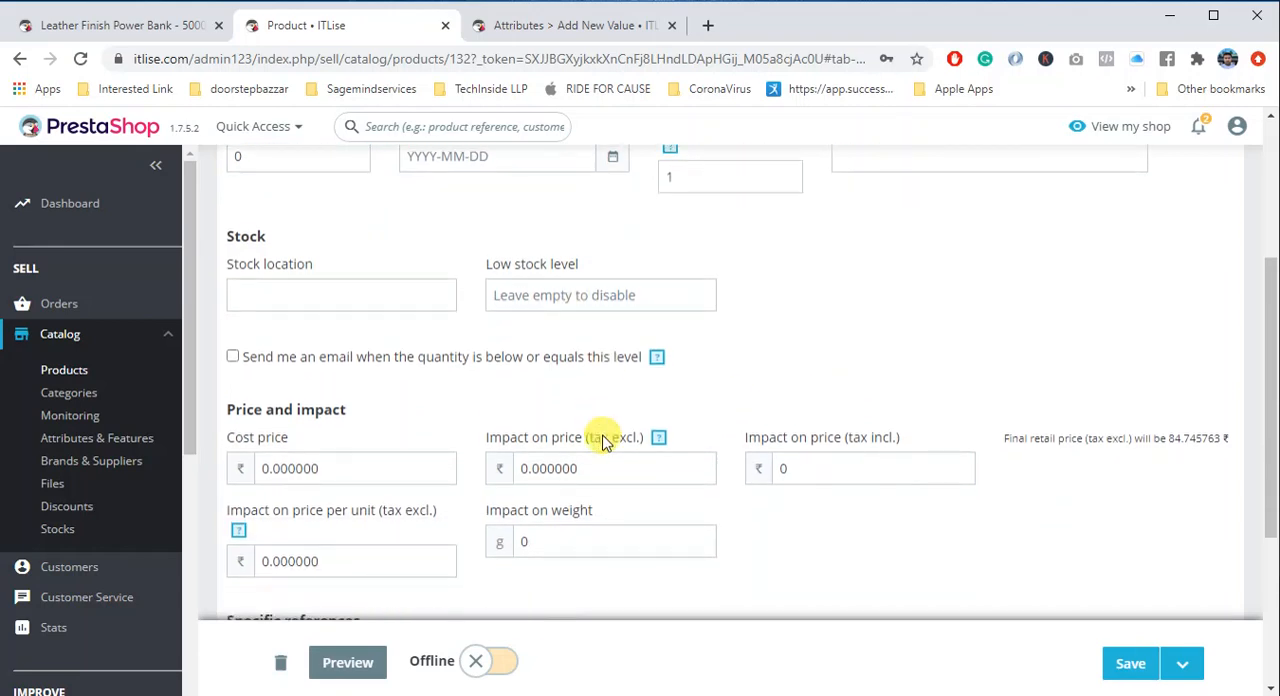
{"action": "scroll", "coordinate": [603, 443], "scroll_direction": "up", "scroll_amount": 3}
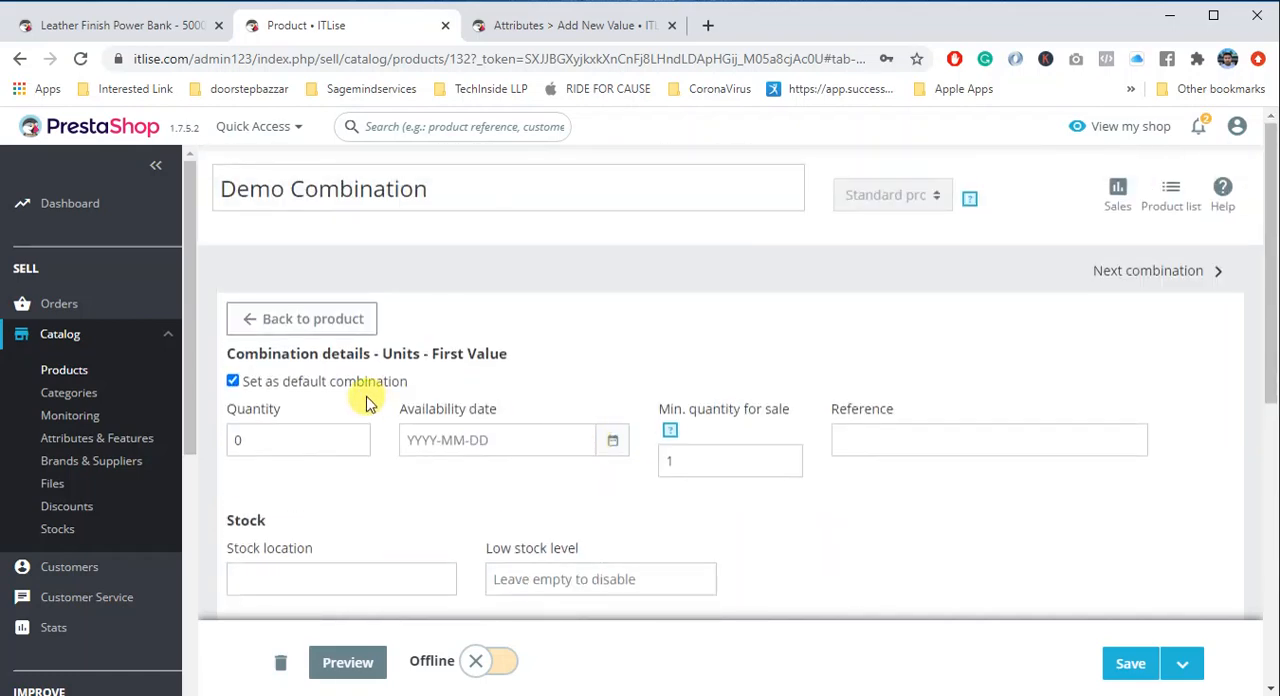
{"action": "left_click", "coordinate": [311, 441]}
{"action": "key", "text": "BackSpace"}
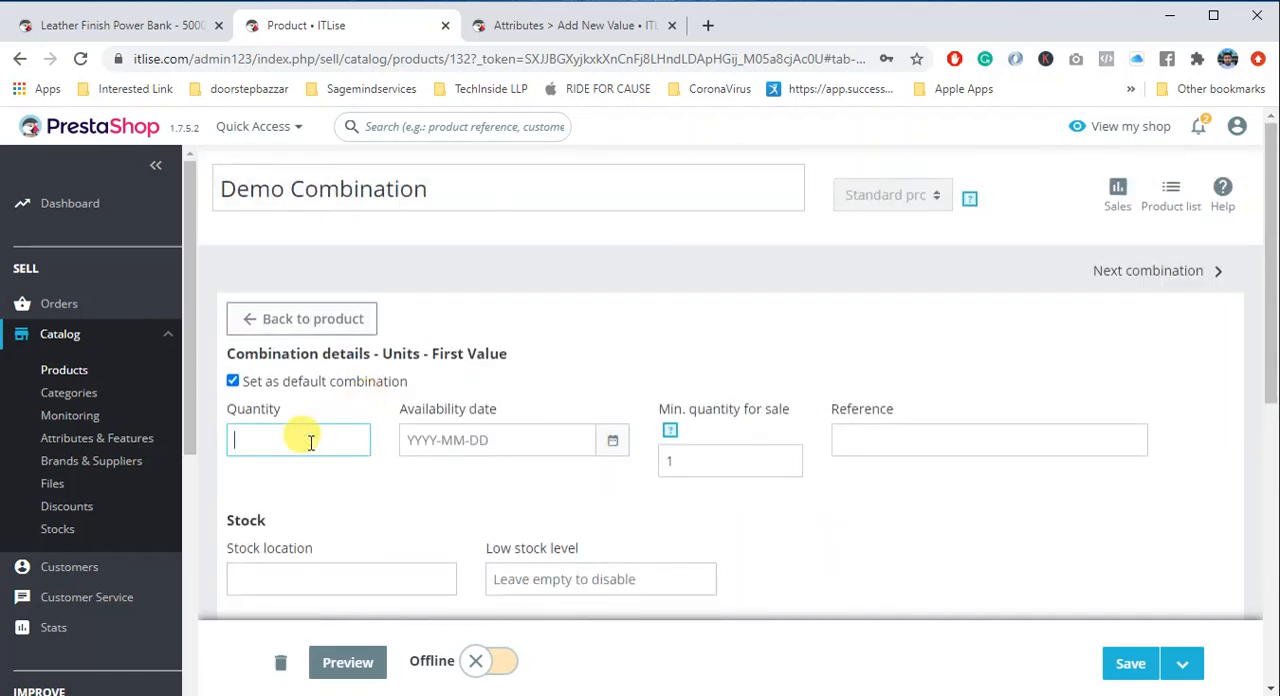
{"action": "type", "text": "10"}
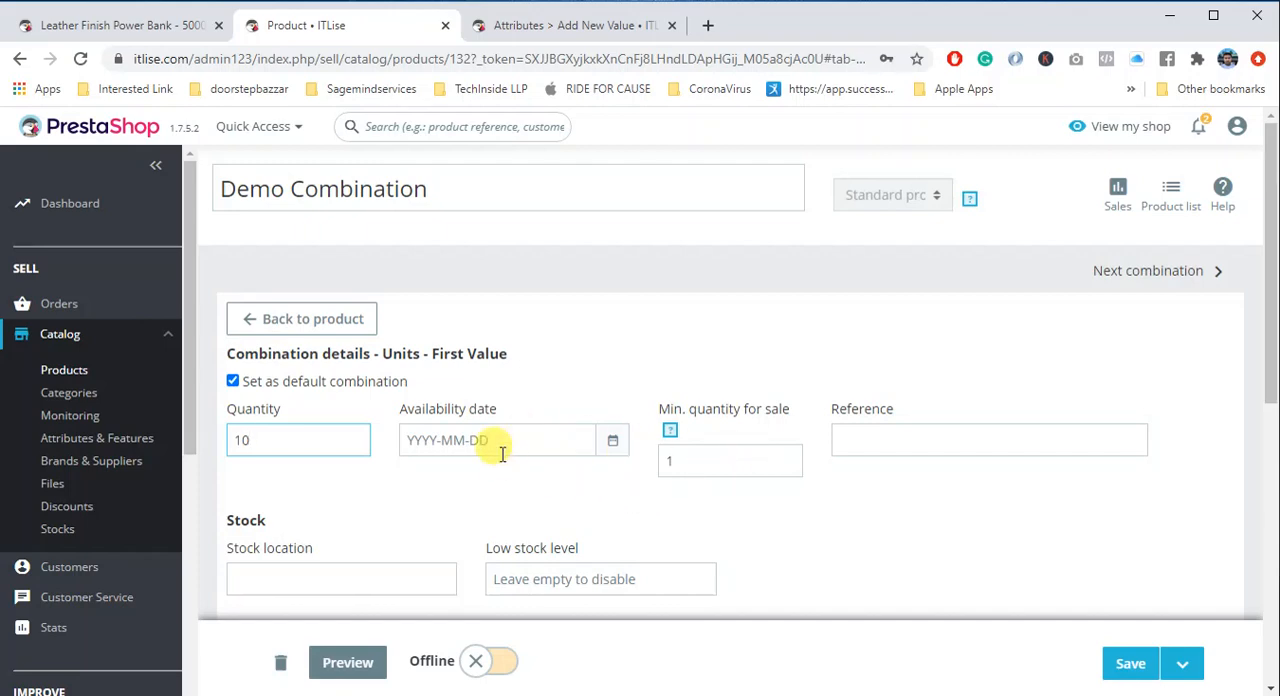
{"action": "left_click", "coordinate": [878, 438]}
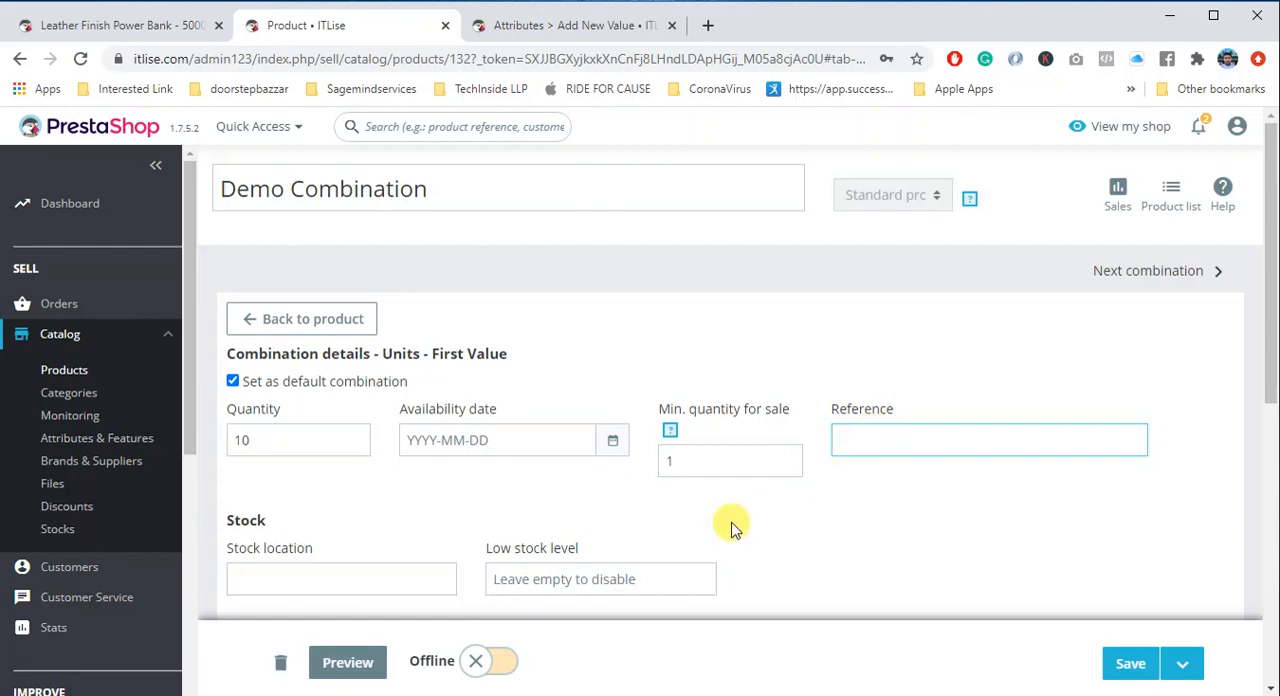
- Set the First Value combination's impact on price (tax excl.) to 10
{"action": "scroll", "coordinate": [617, 516], "scroll_direction": "down", "scroll_amount": 3}
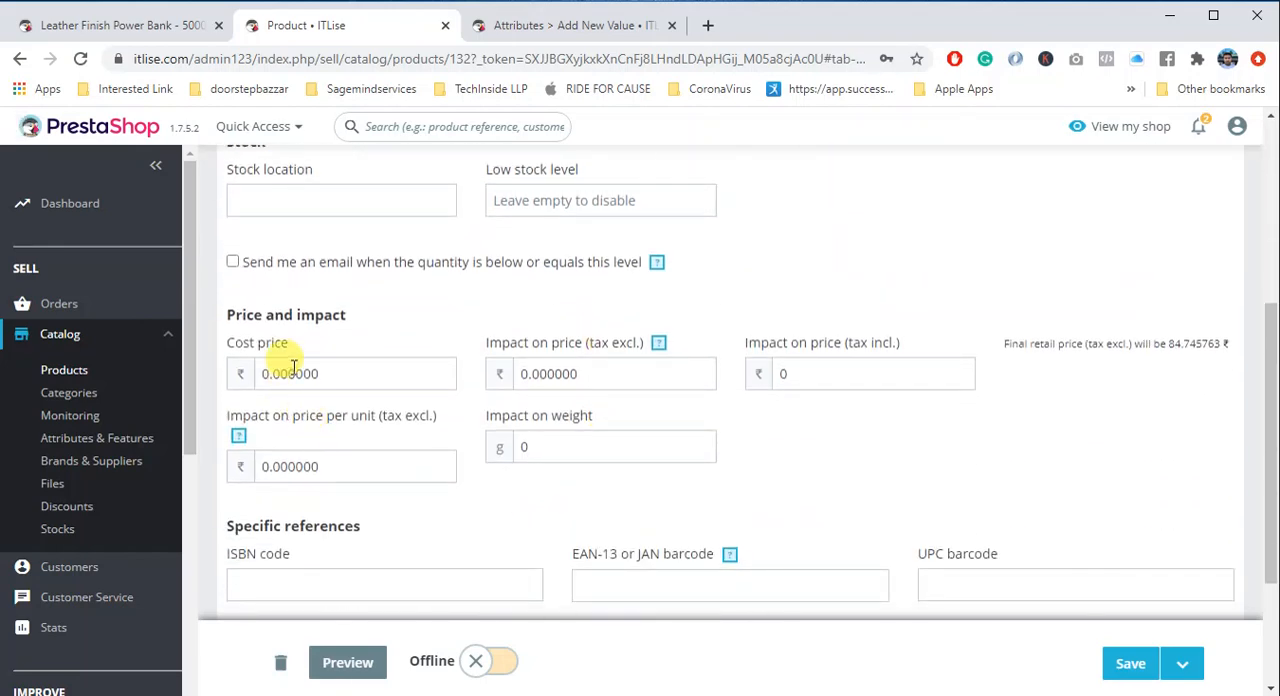
{"action": "left_click", "coordinate": [530, 373]}
{"action": "left_click_drag", "start_coordinate": [584, 375], "coordinate": [486, 371]}
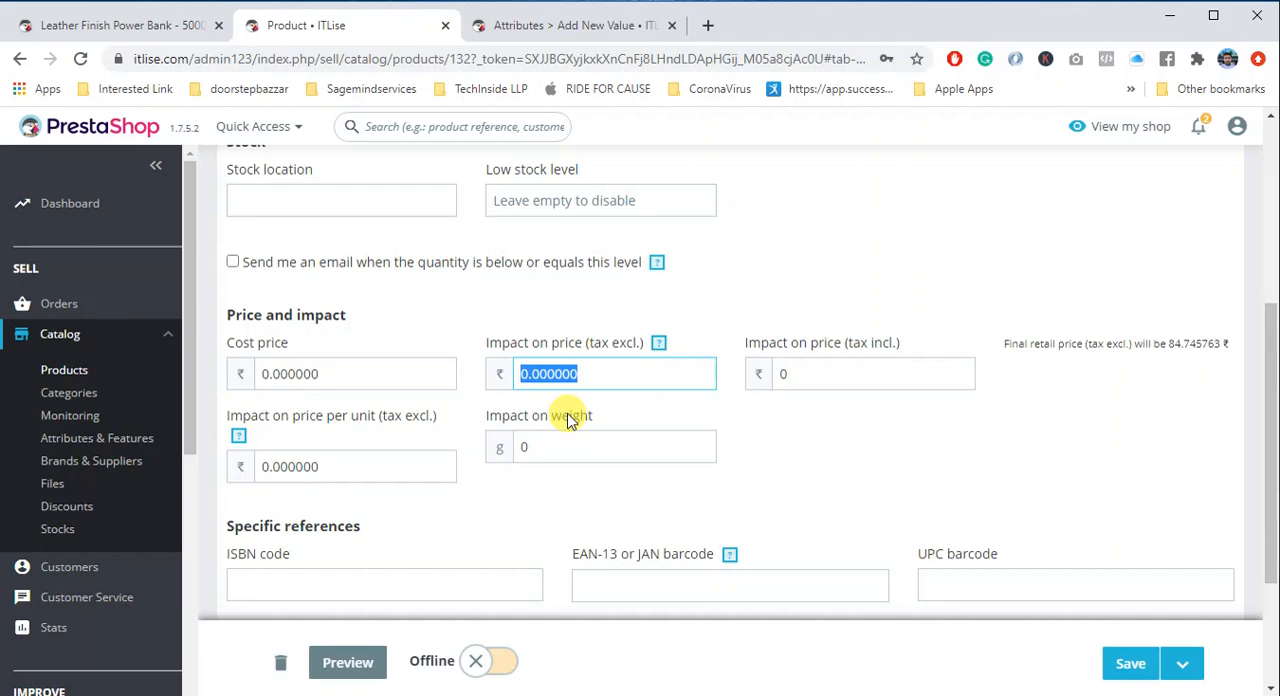
{"action": "scroll", "coordinate": [567, 420], "scroll_direction": "up", "scroll_amount": 5}
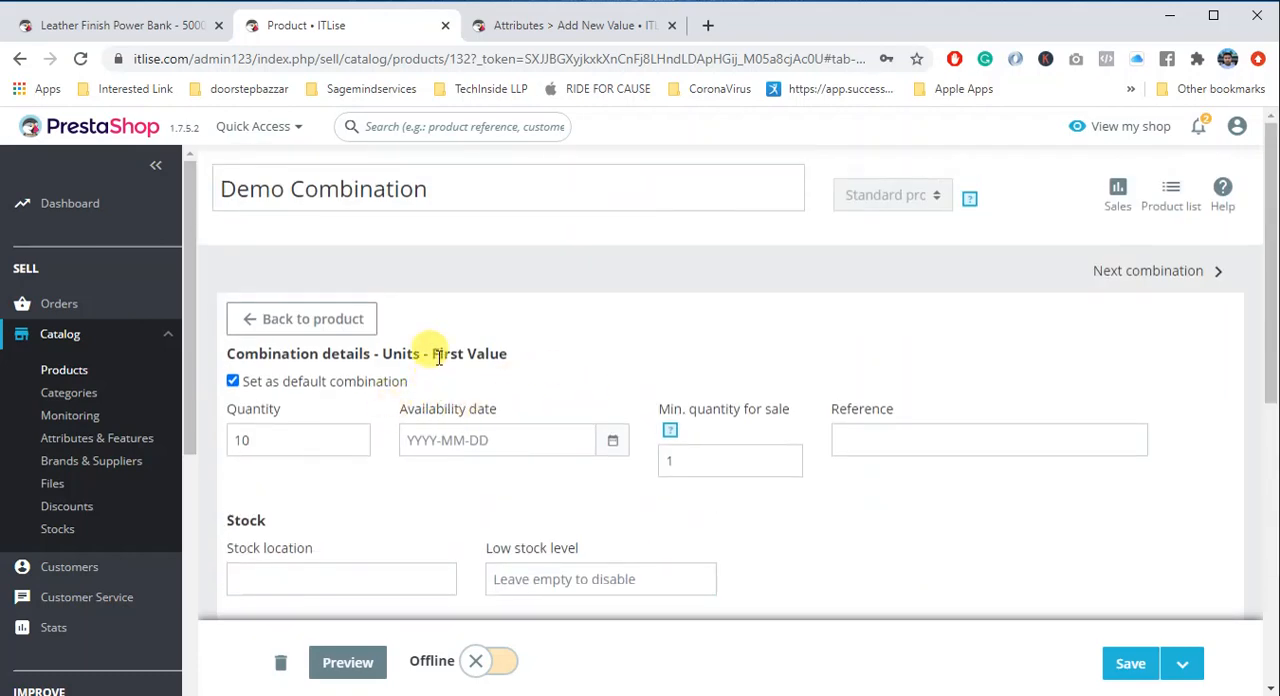
{"action": "left_click_drag", "start_coordinate": [432, 354], "coordinate": [517, 364]}
{"action": "scroll", "coordinate": [608, 550], "scroll_direction": "down", "scroll_amount": 3}
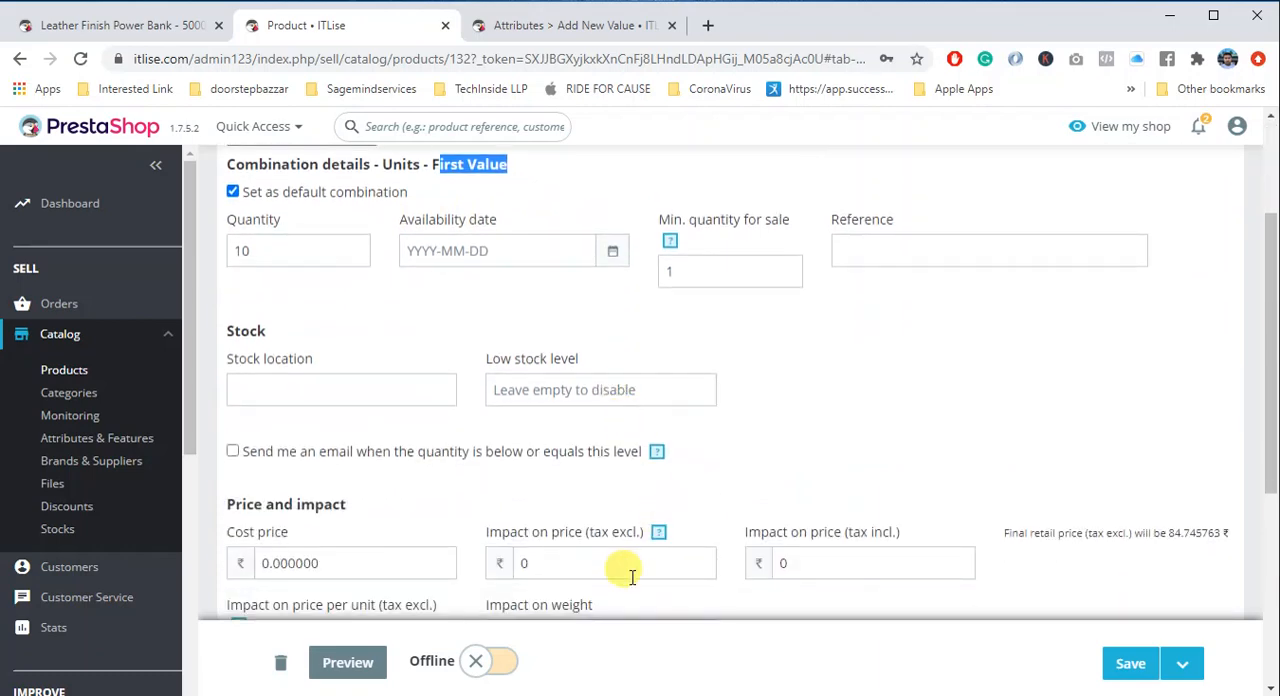
{"action": "scroll", "coordinate": [654, 560], "scroll_direction": "down", "scroll_amount": 2}
{"action": "left_click_drag", "start_coordinate": [558, 289], "coordinate": [519, 287]}
{"action": "type", "text": "10"}
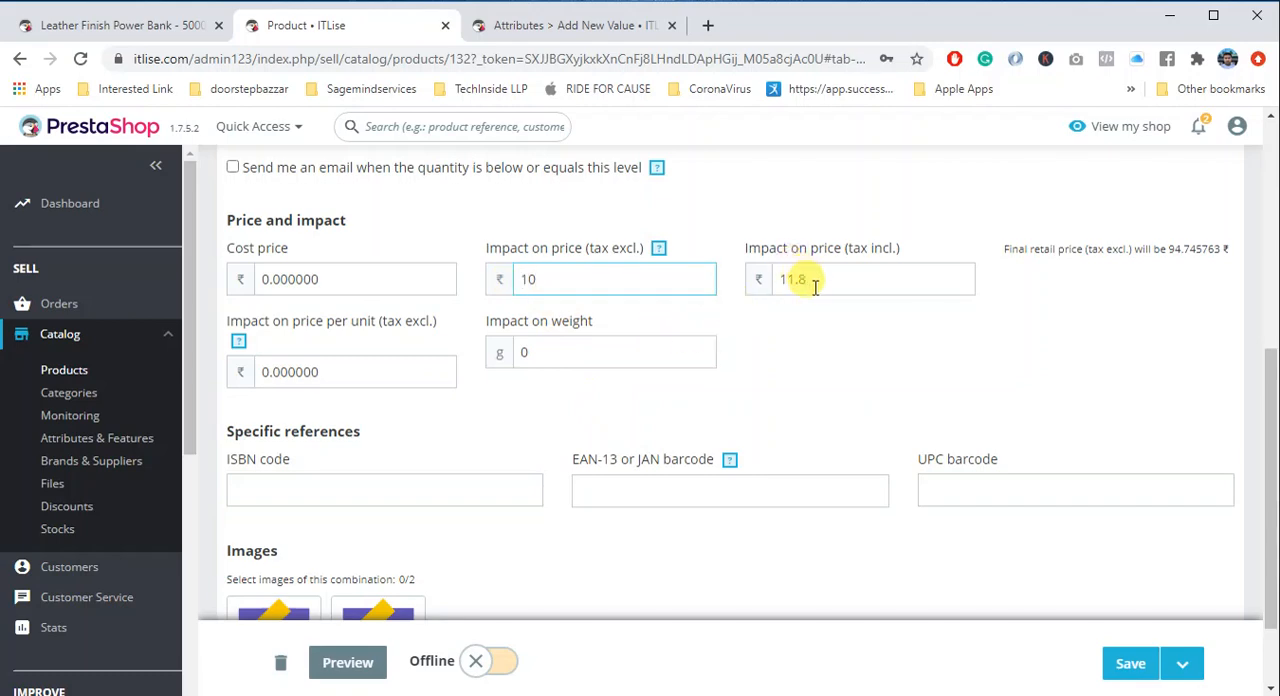
- Set the First Value combination's impact on price (tax incl.) to 10 and check the tax-excluded amount
{"action": "left_click_drag", "start_coordinate": [810, 280], "coordinate": [766, 279]}
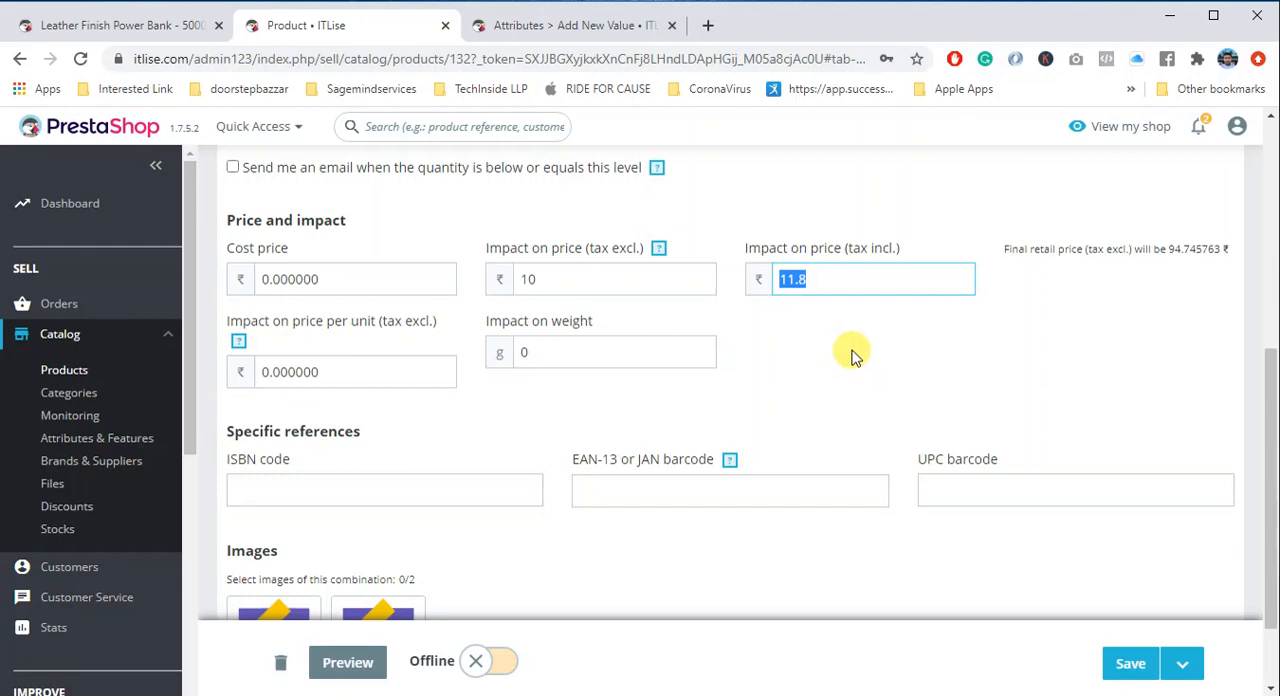
{"action": "type", "text": "10"}
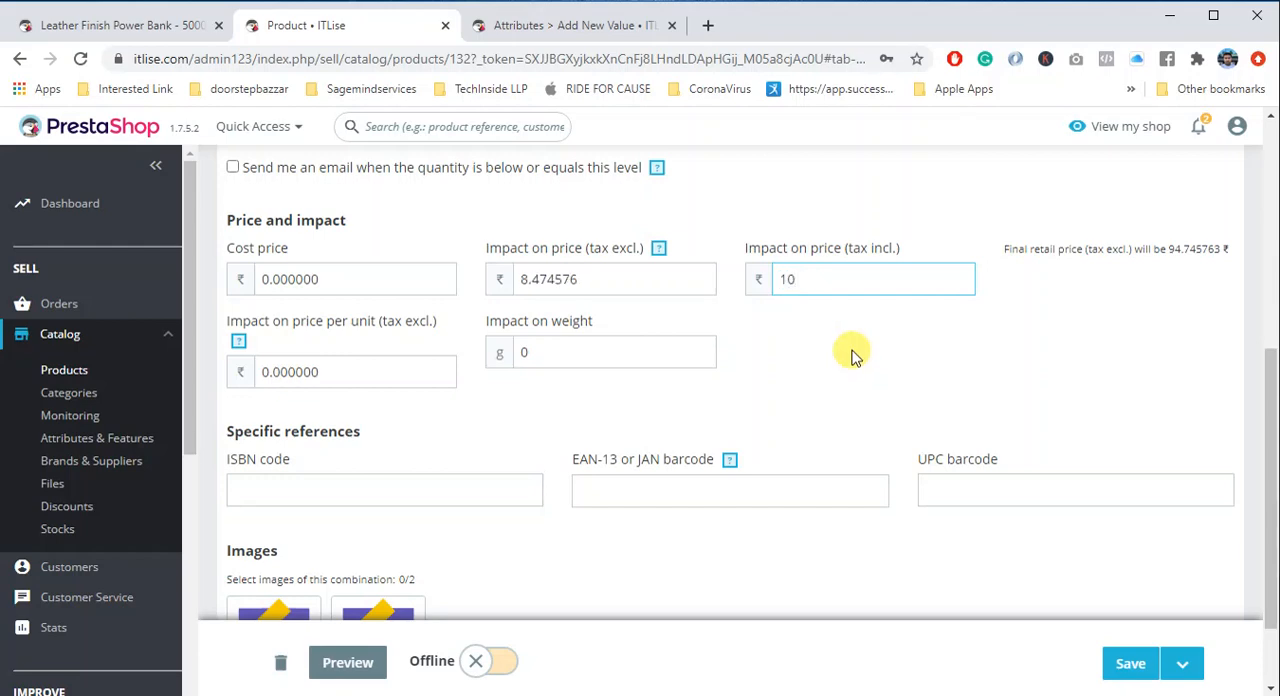
{"action": "left_click_drag", "start_coordinate": [857, 249], "coordinate": [889, 250]}
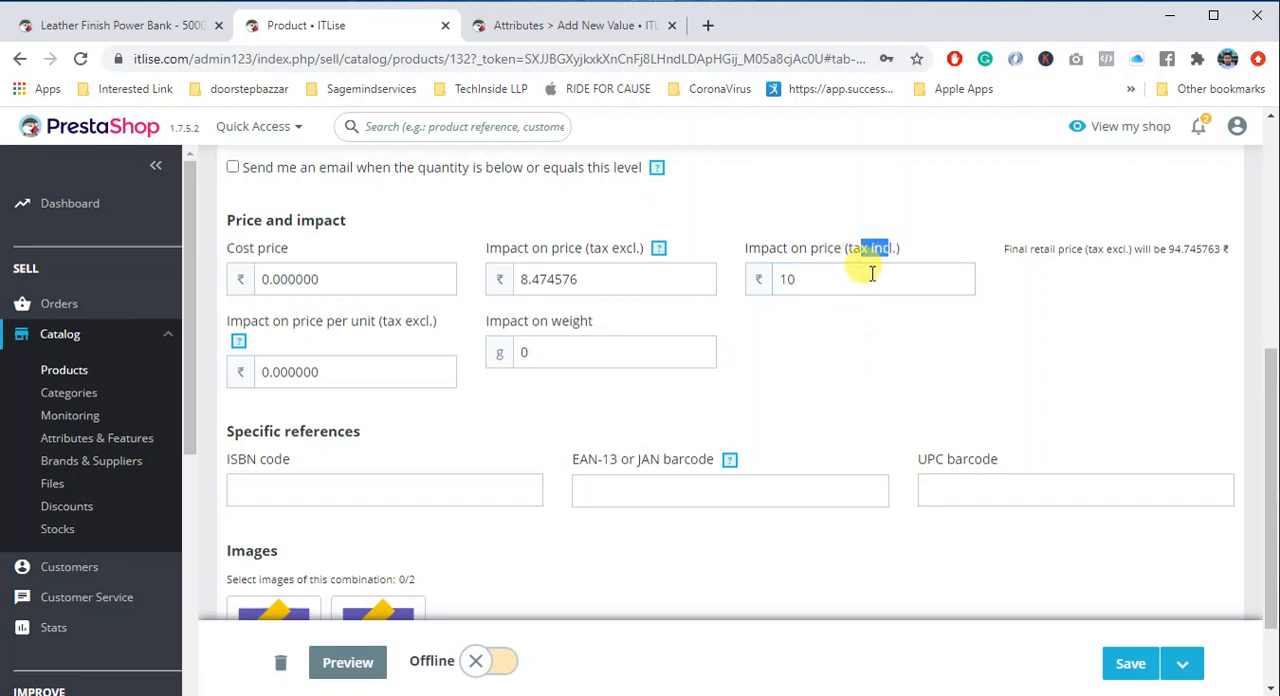
{"action": "left_click", "coordinate": [872, 275]}
{"action": "left_click", "coordinate": [588, 285]}
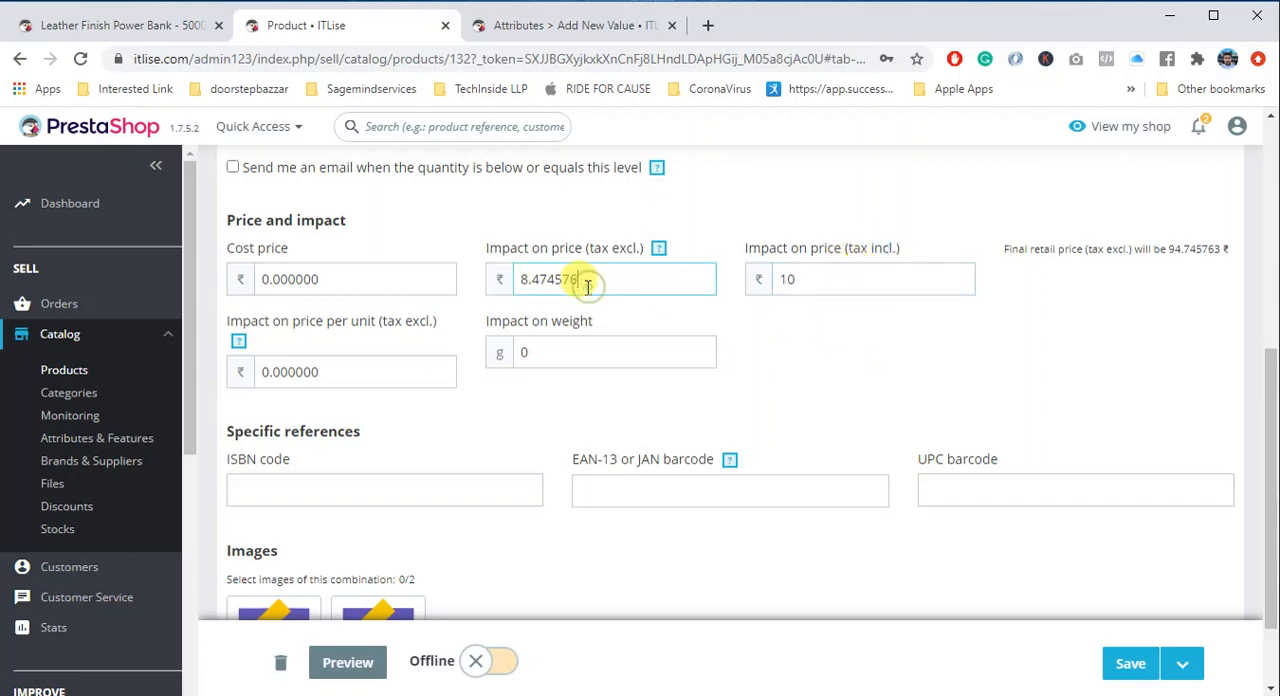
{"action": "left_click_drag", "start_coordinate": [588, 285], "coordinate": [508, 280]}
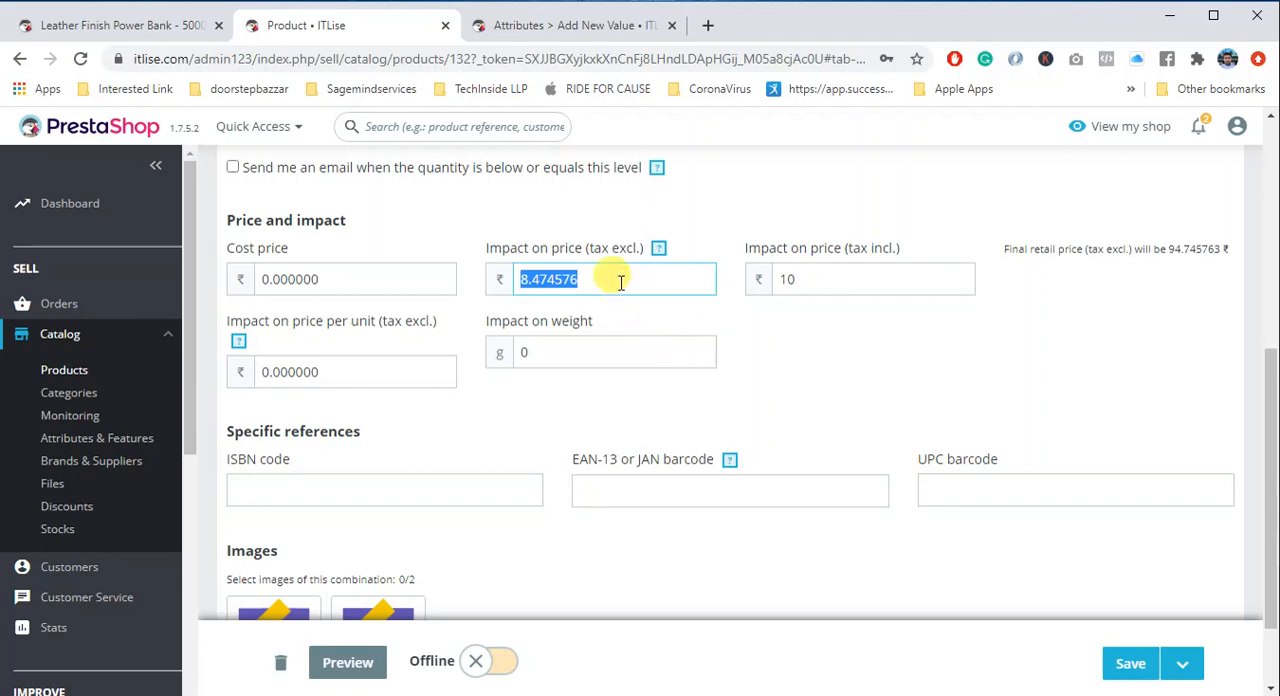
- Assign the second product image to the First Value combination and return to the product's combinations
{"action": "scroll", "coordinate": [540, 430], "scroll_direction": "down", "scroll_amount": 1}
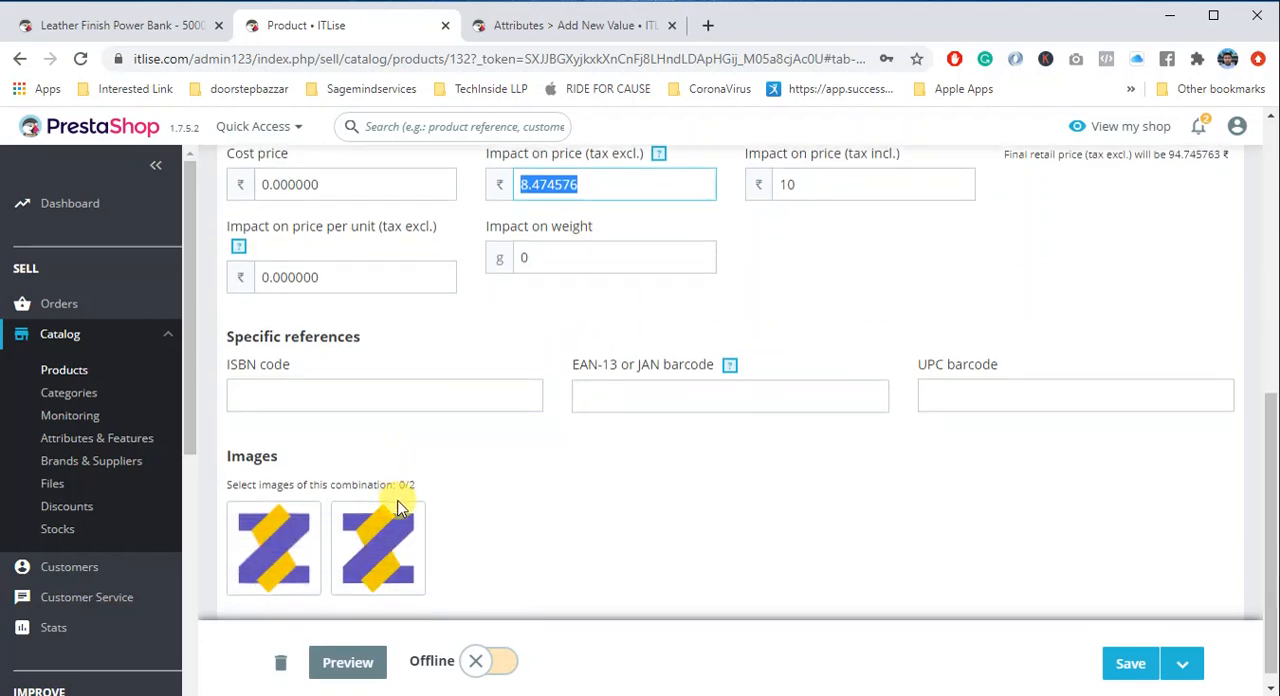
{"action": "left_click", "coordinate": [381, 552]}
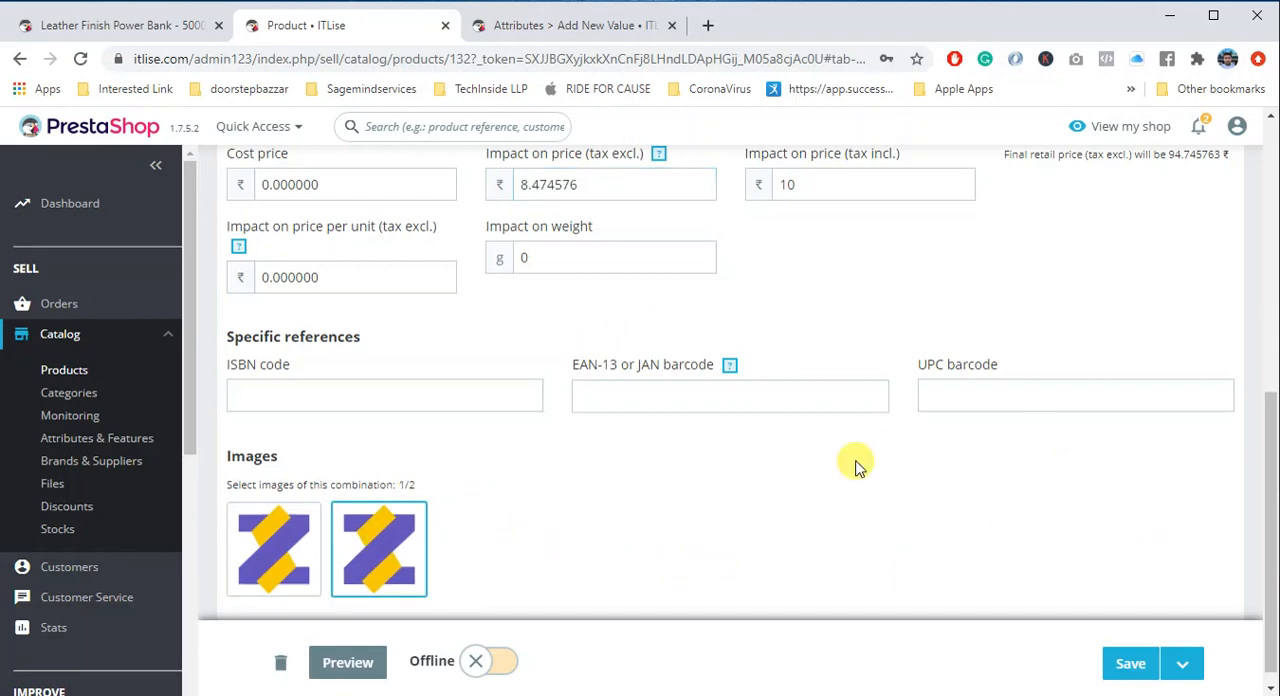
{"action": "scroll", "coordinate": [700, 490], "scroll_direction": "up", "scroll_amount": 10}
{"action": "left_click", "coordinate": [294, 322]}
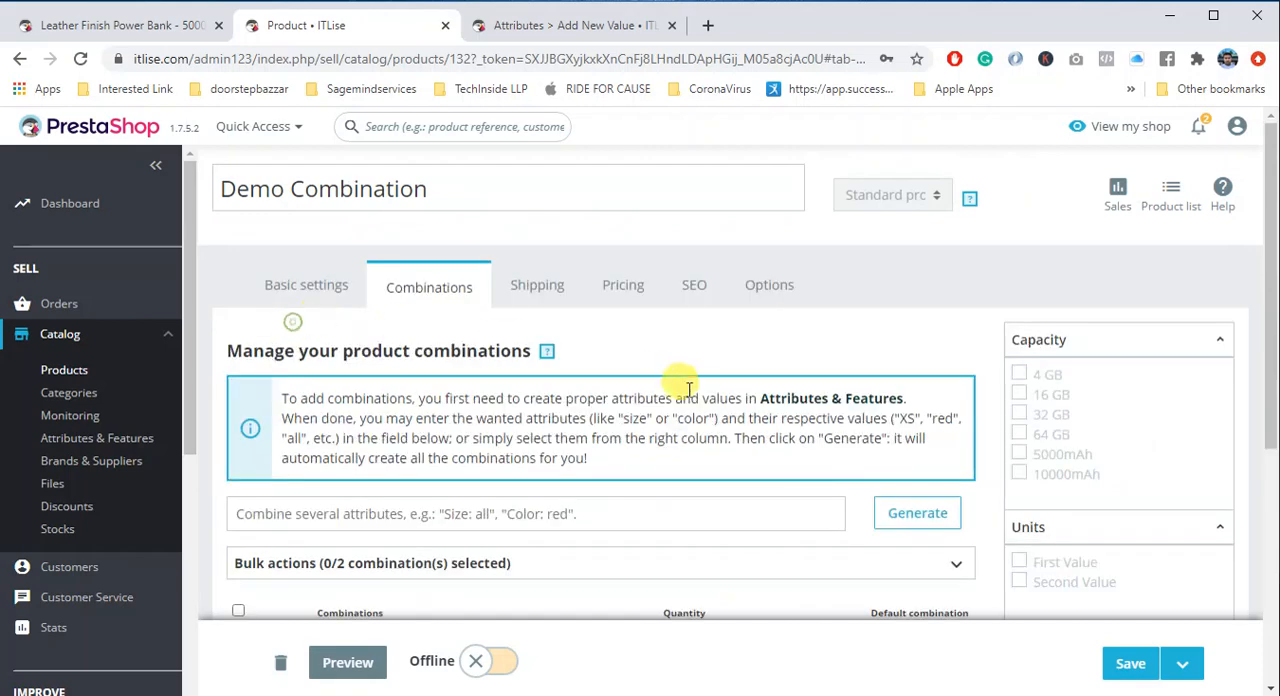
- Open the Units - Second Value combination for editing and set its quantity to 10
{"action": "scroll", "coordinate": [650, 380], "scroll_direction": "down", "scroll_amount": 4}
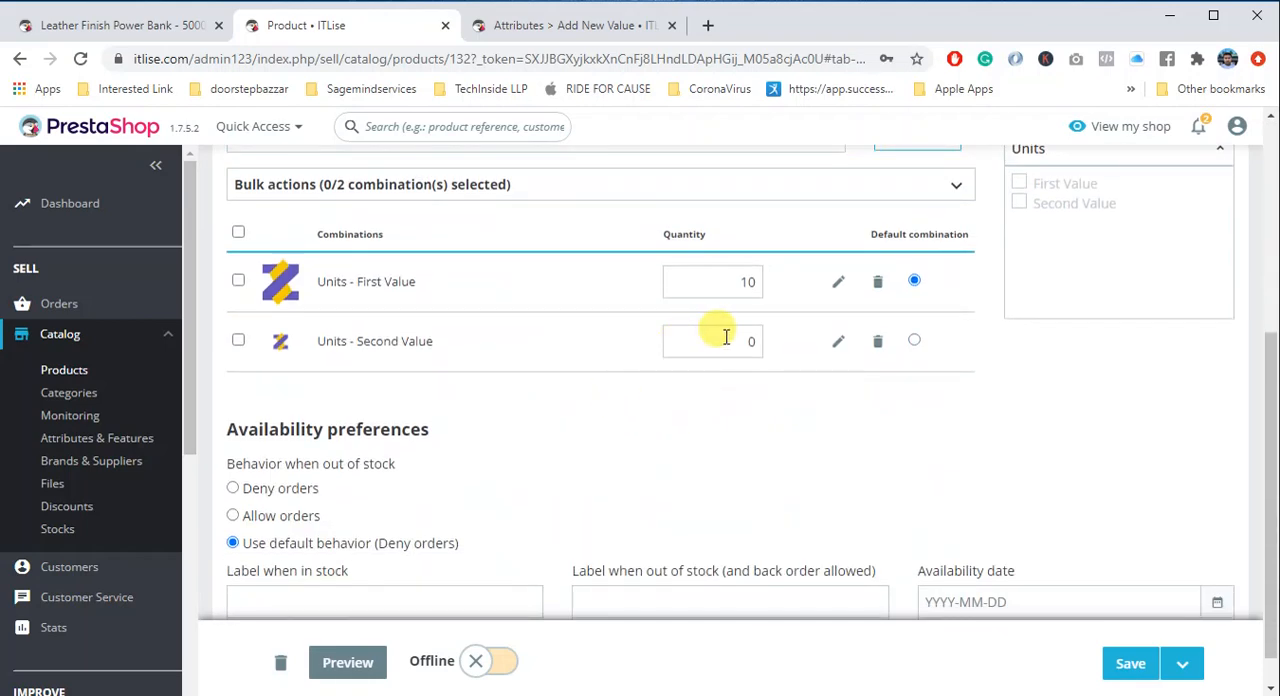
{"action": "left_click", "coordinate": [838, 343]}
{"action": "scroll", "coordinate": [540, 420], "scroll_direction": "up", "scroll_amount": 5}
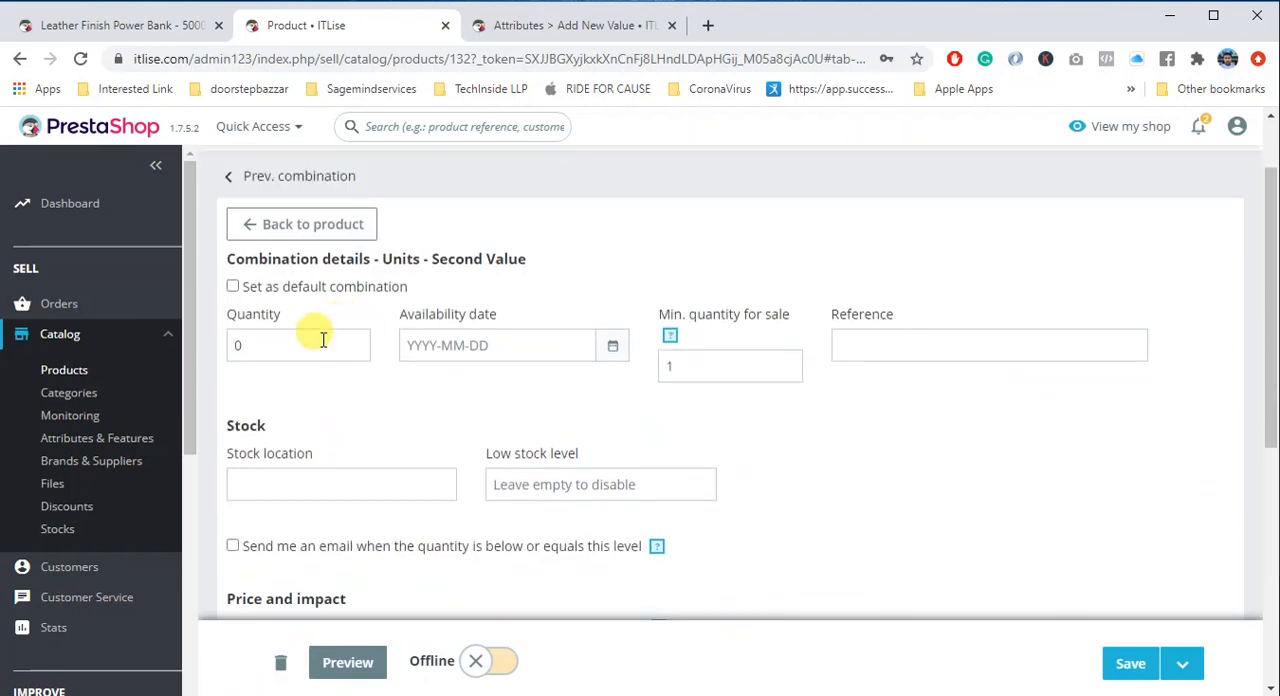
{"action": "double_click", "coordinate": [230, 347]}
{"action": "type", "text": "10"}
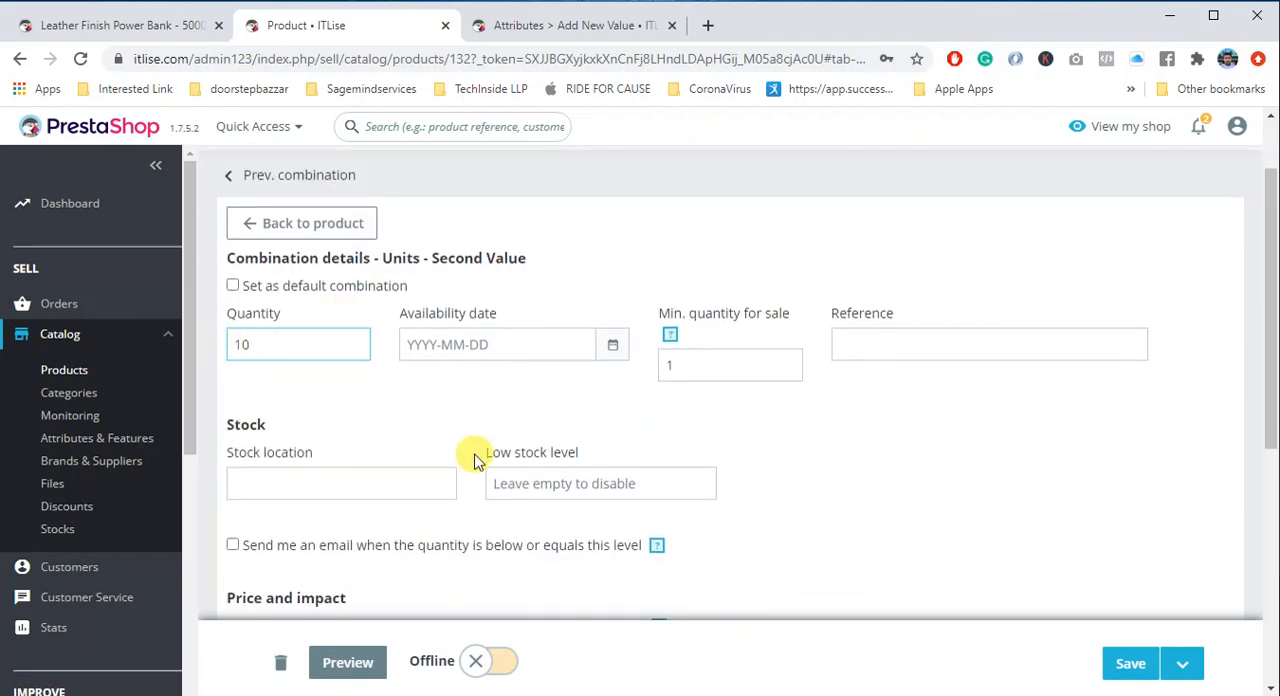
- Set the Second Value combination's impact on price (tax excl.) to 20
{"action": "scroll", "coordinate": [500, 460], "scroll_direction": "down", "scroll_amount": 2}
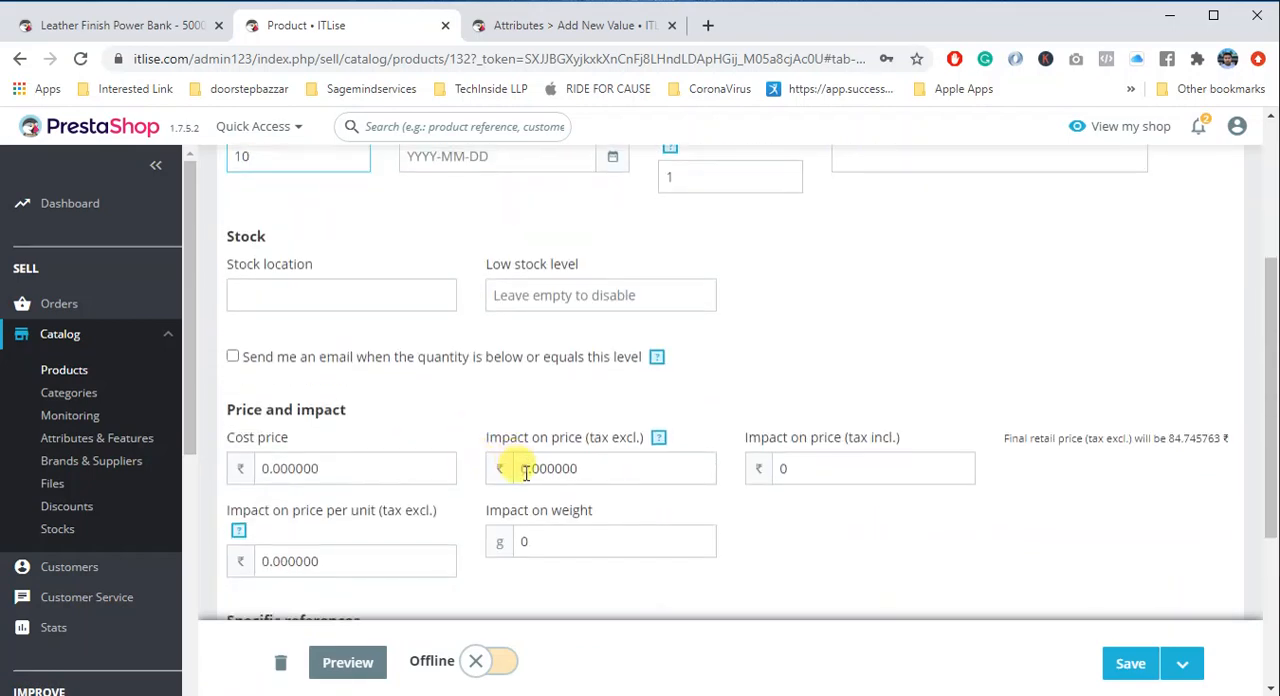
{"action": "left_click", "coordinate": [520, 468]}
{"action": "type", "text": "2"}
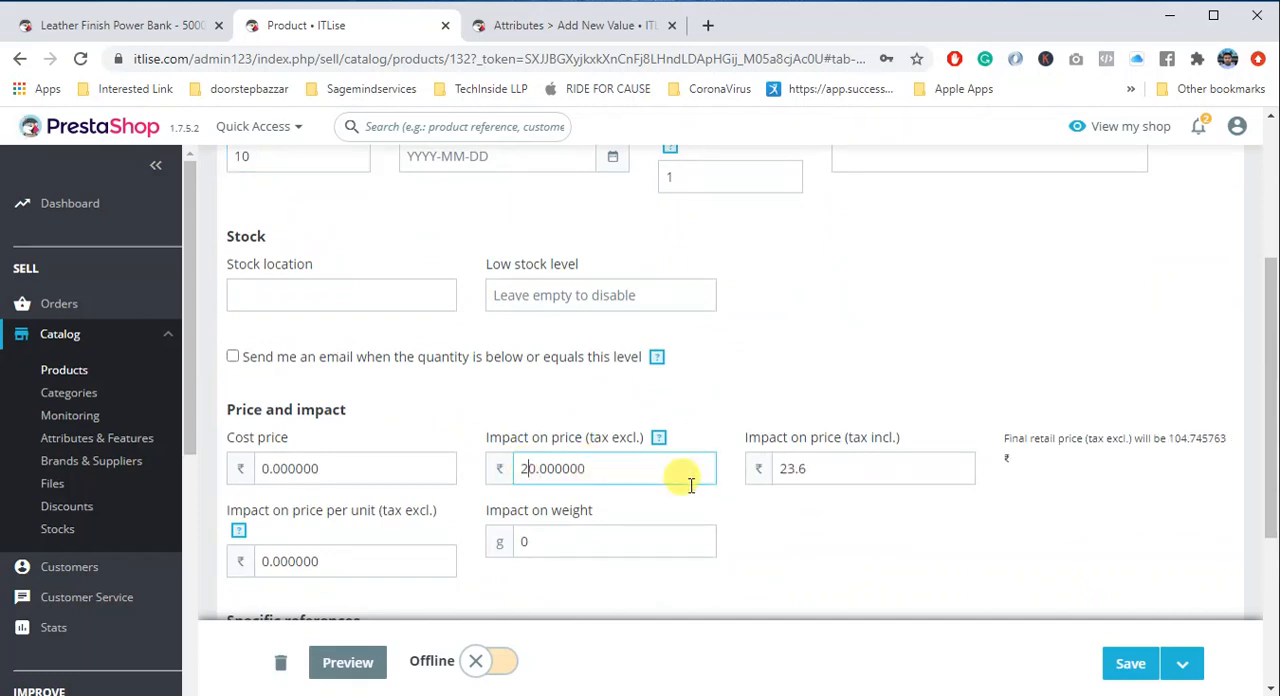
- Set the Second Value combination's impact on price (tax incl.) to 20 and check the tax-excluded amount
{"action": "double_click", "coordinate": [833, 470]}
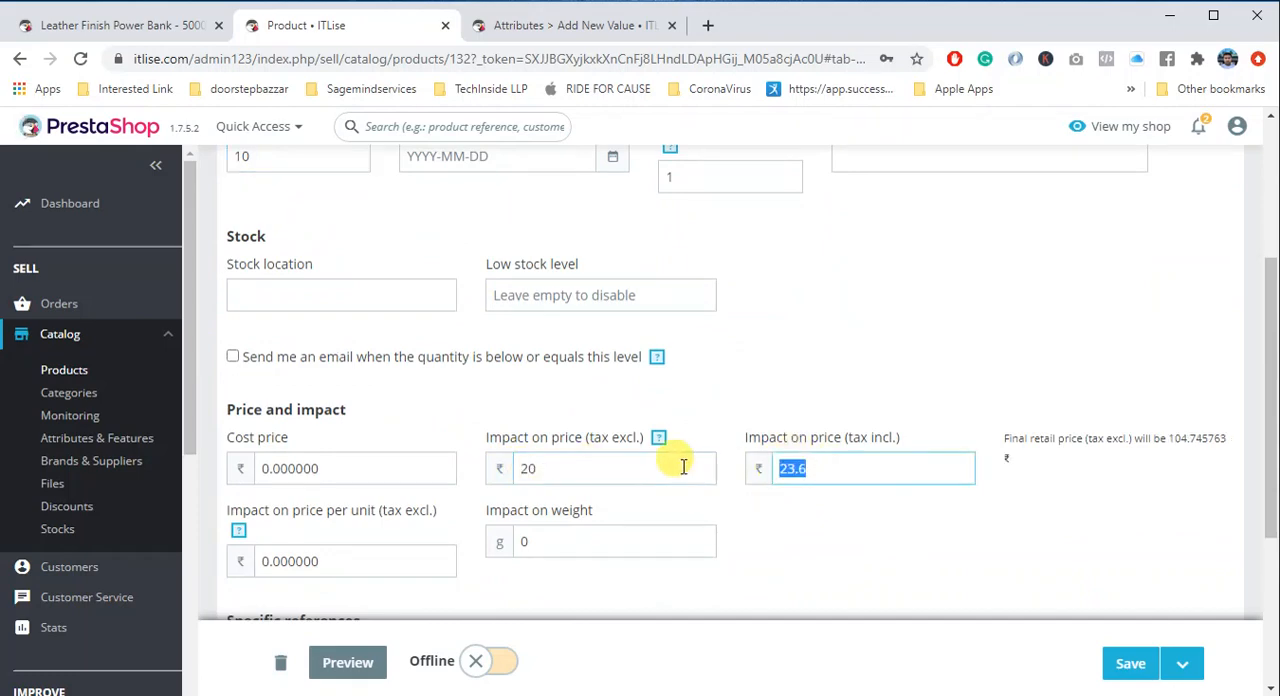
{"action": "type", "text": "20"}
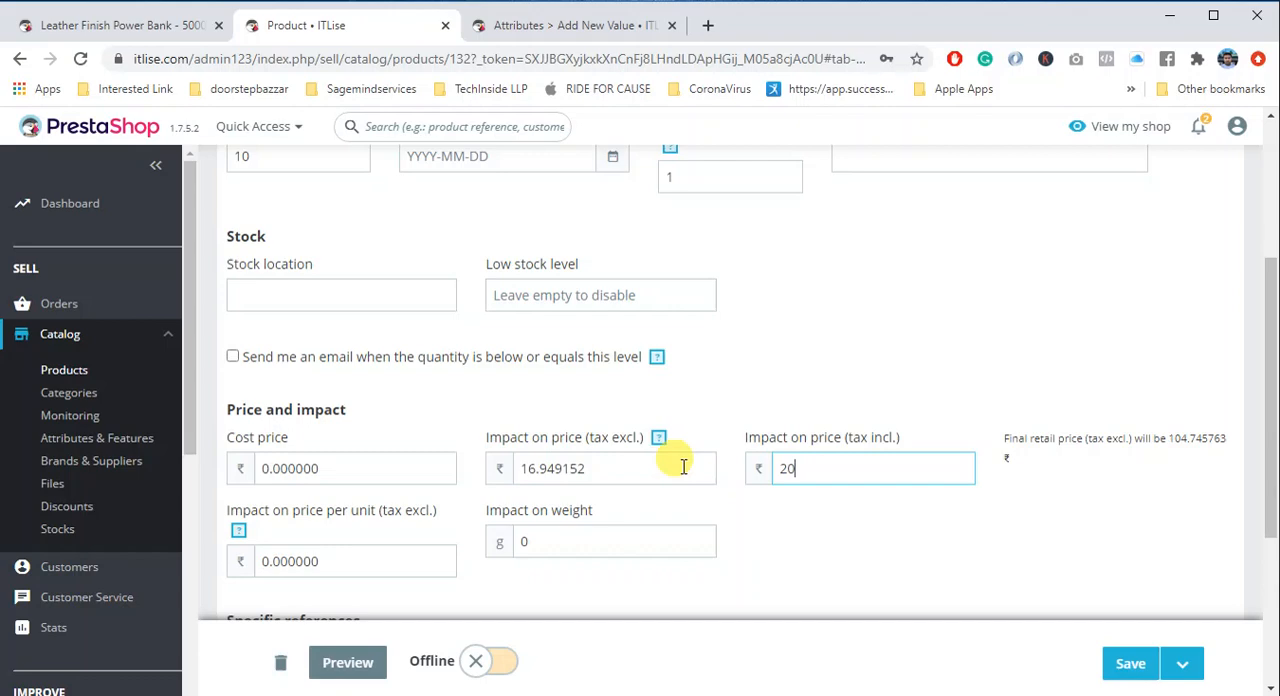
{"action": "left_click", "coordinate": [539, 468]}
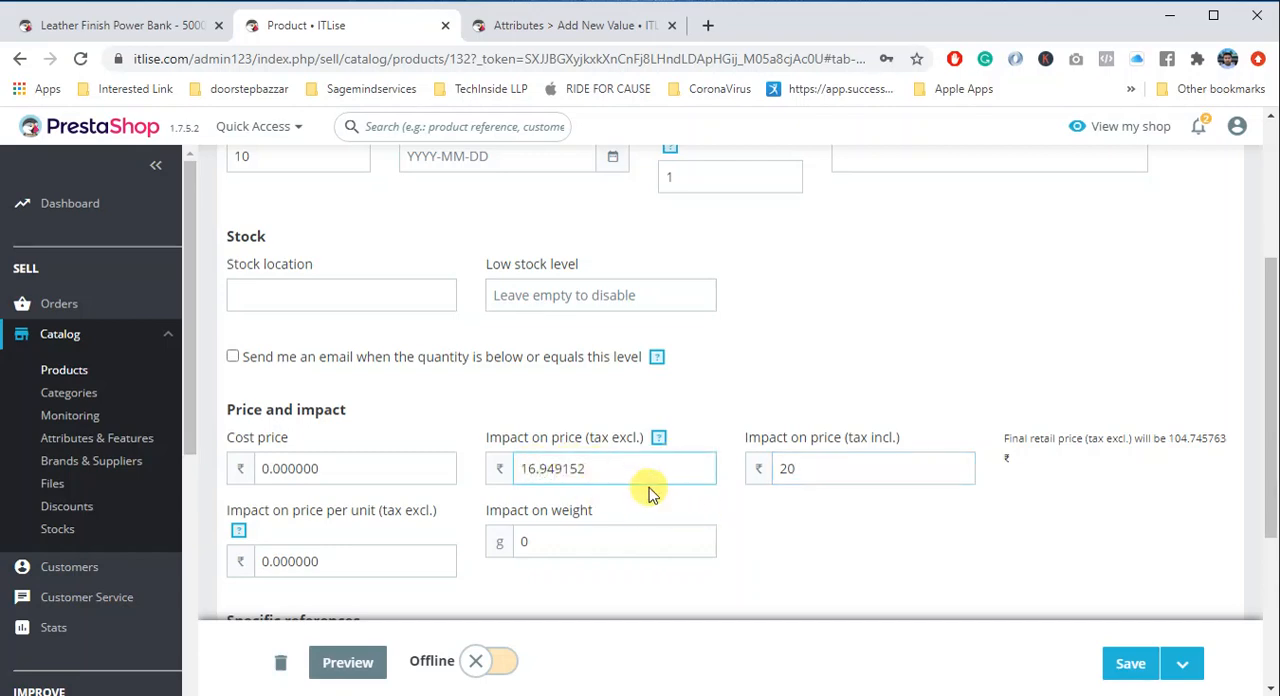
{"action": "double_click", "coordinate": [789, 468]}
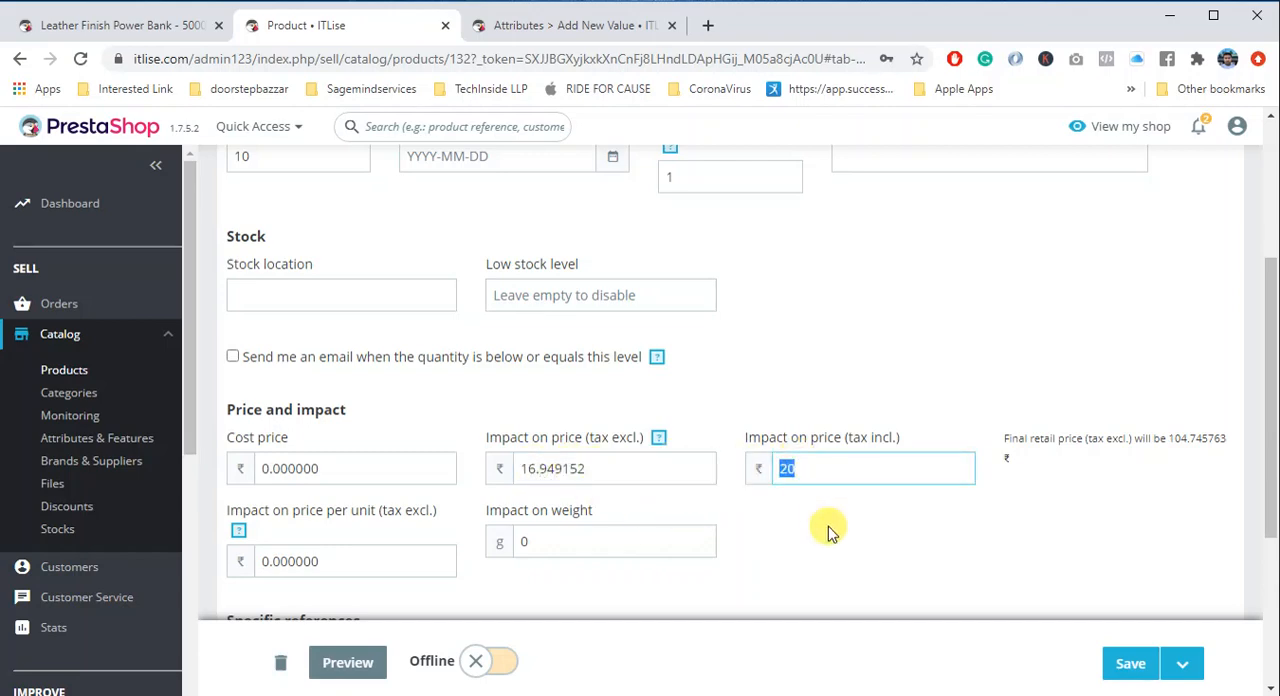
- Assign the first product image to the Second Value combination and return to the product's combinations
{"action": "scroll", "coordinate": [651, 506], "scroll_direction": "down", "scroll_amount": 3}
{"action": "scroll", "coordinate": [447, 511], "scroll_direction": "down", "scroll_amount": 2}
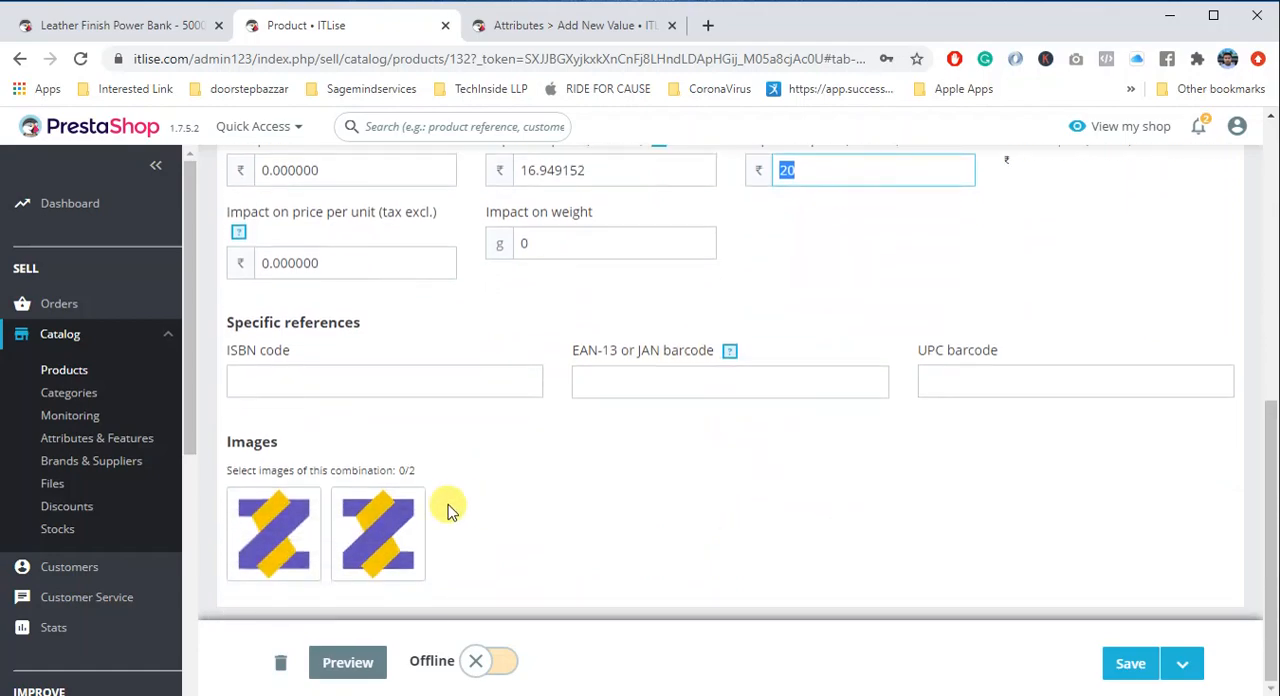
{"action": "left_click", "coordinate": [268, 520]}
{"action": "scroll", "coordinate": [450, 370], "scroll_direction": "up", "scroll_amount": 10}
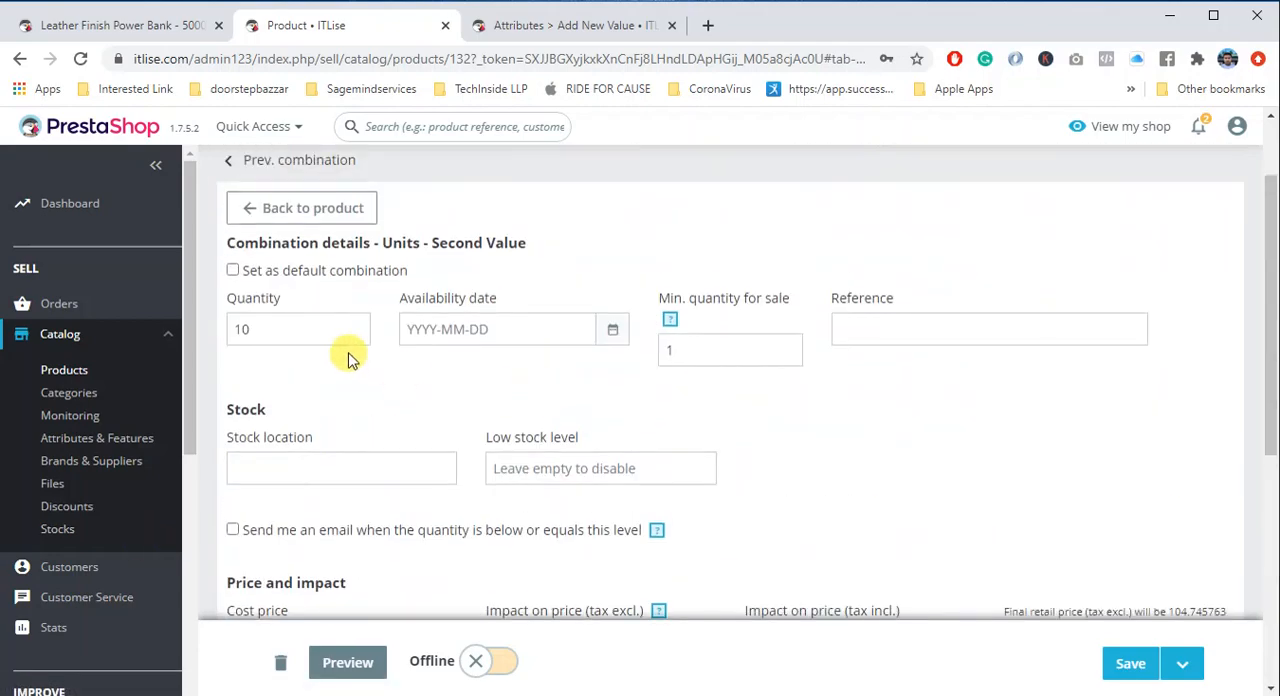
{"action": "left_click", "coordinate": [278, 212]}
- Set the Demo Combination product online, go back to its basic settings and save it
{"action": "scroll", "coordinate": [500, 386], "scroll_direction": "down", "scroll_amount": 3}
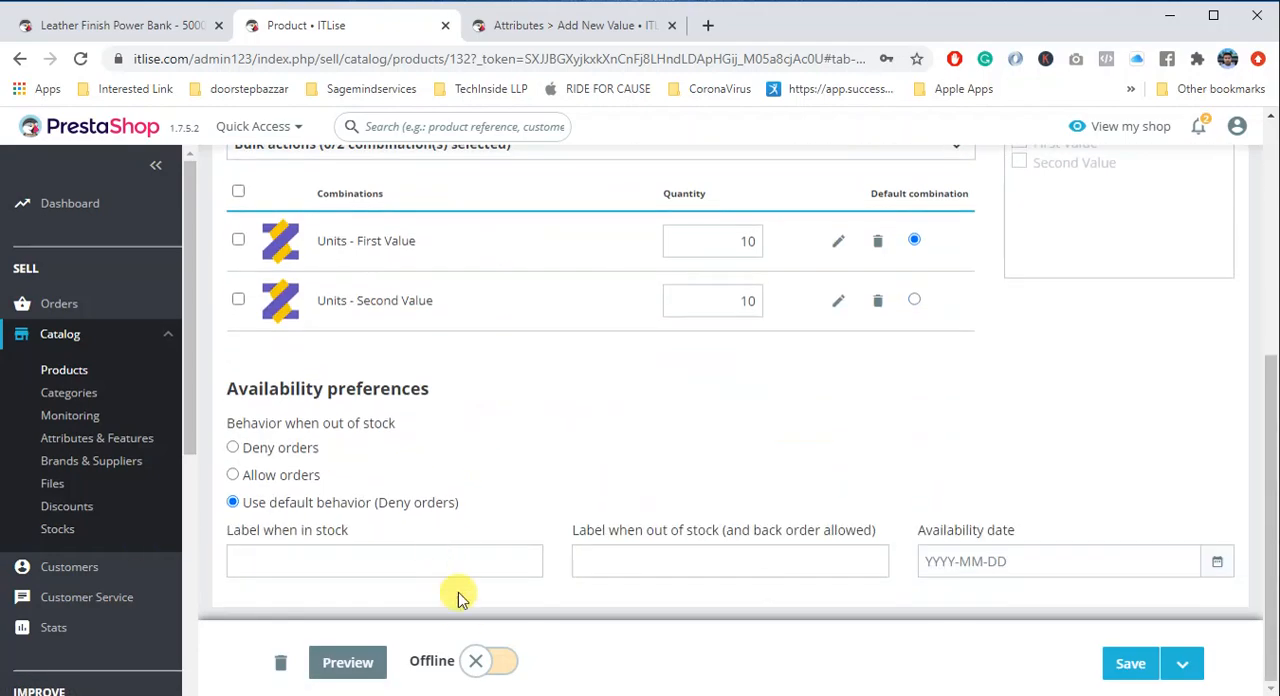
{"action": "scroll", "coordinate": [677, 327], "scroll_direction": "up", "scroll_amount": 4}
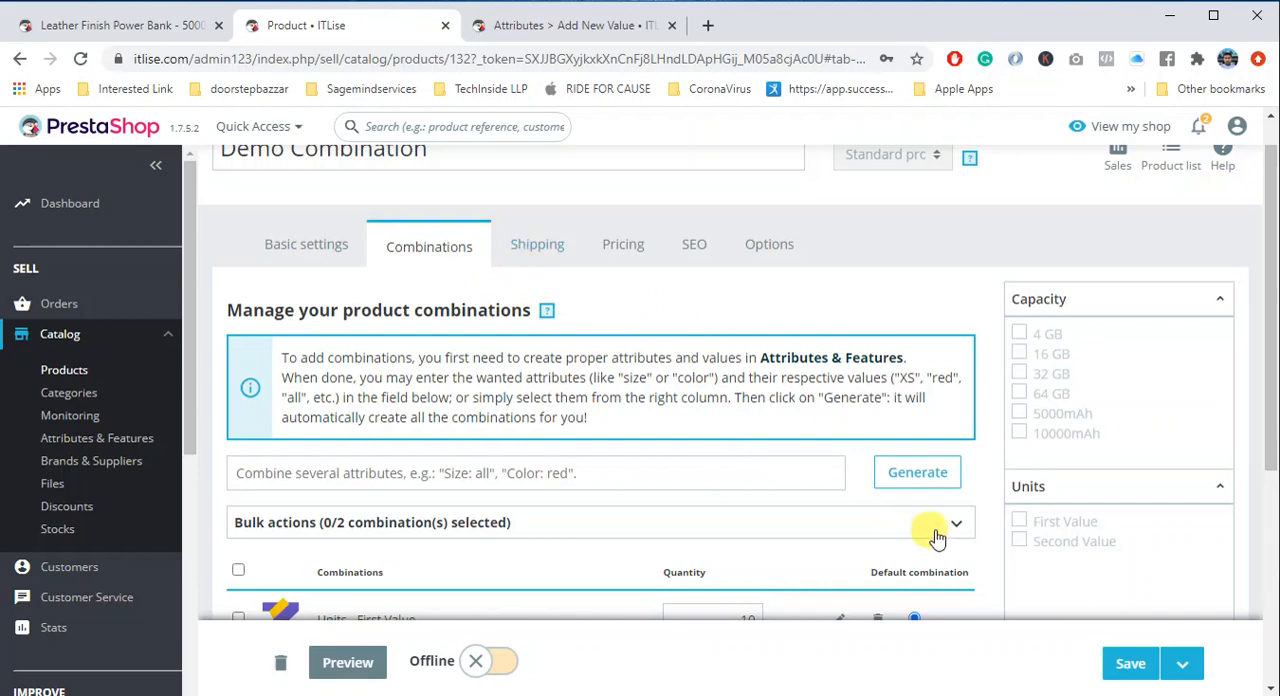
{"action": "left_click", "coordinate": [487, 658]}
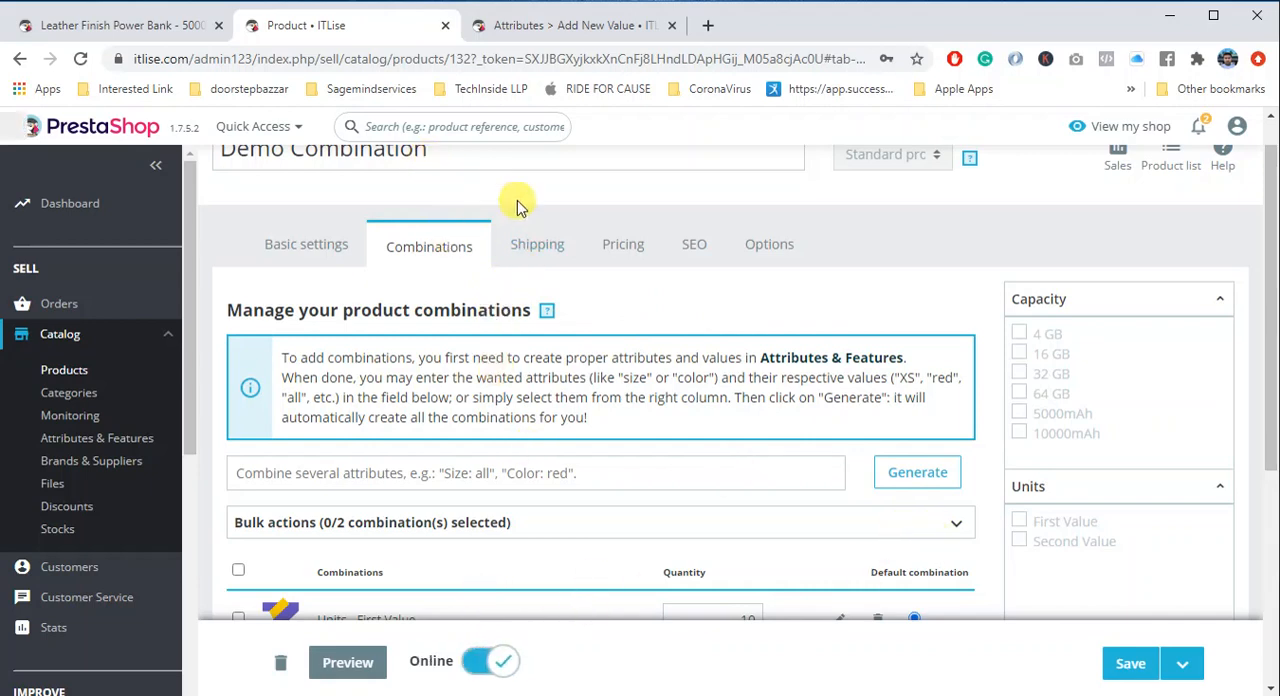
{"action": "left_click", "coordinate": [308, 244]}
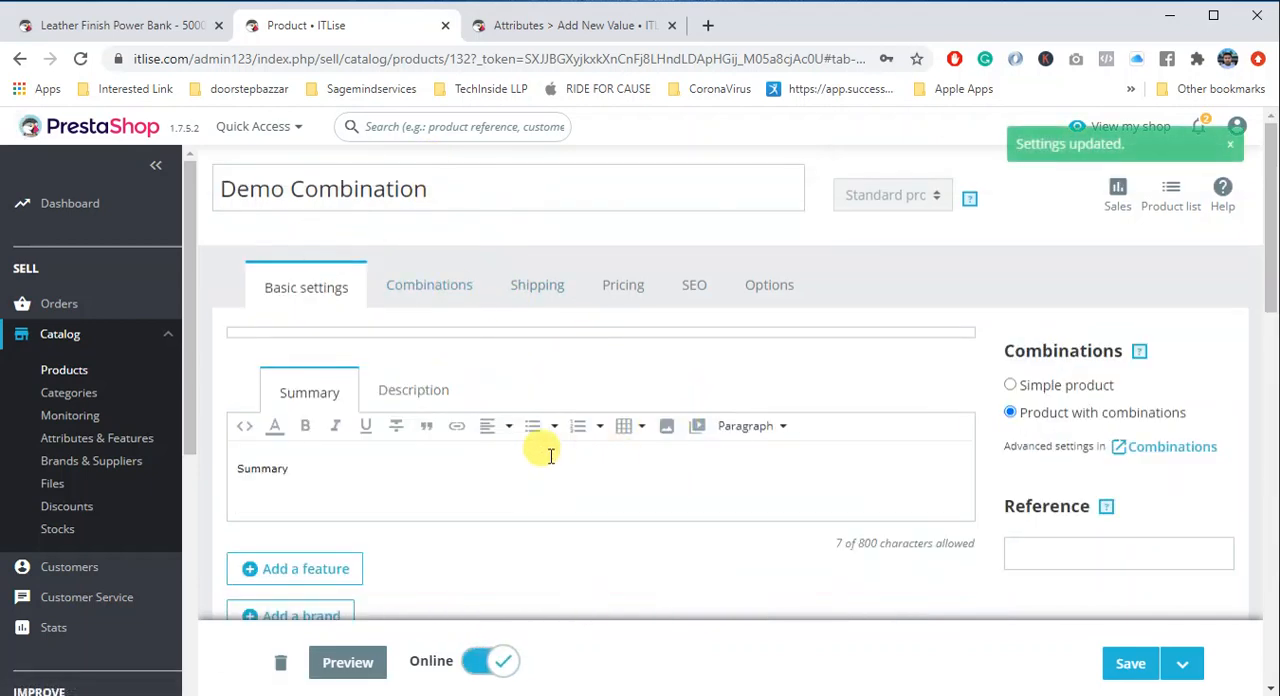
{"action": "left_click", "coordinate": [1110, 662]}
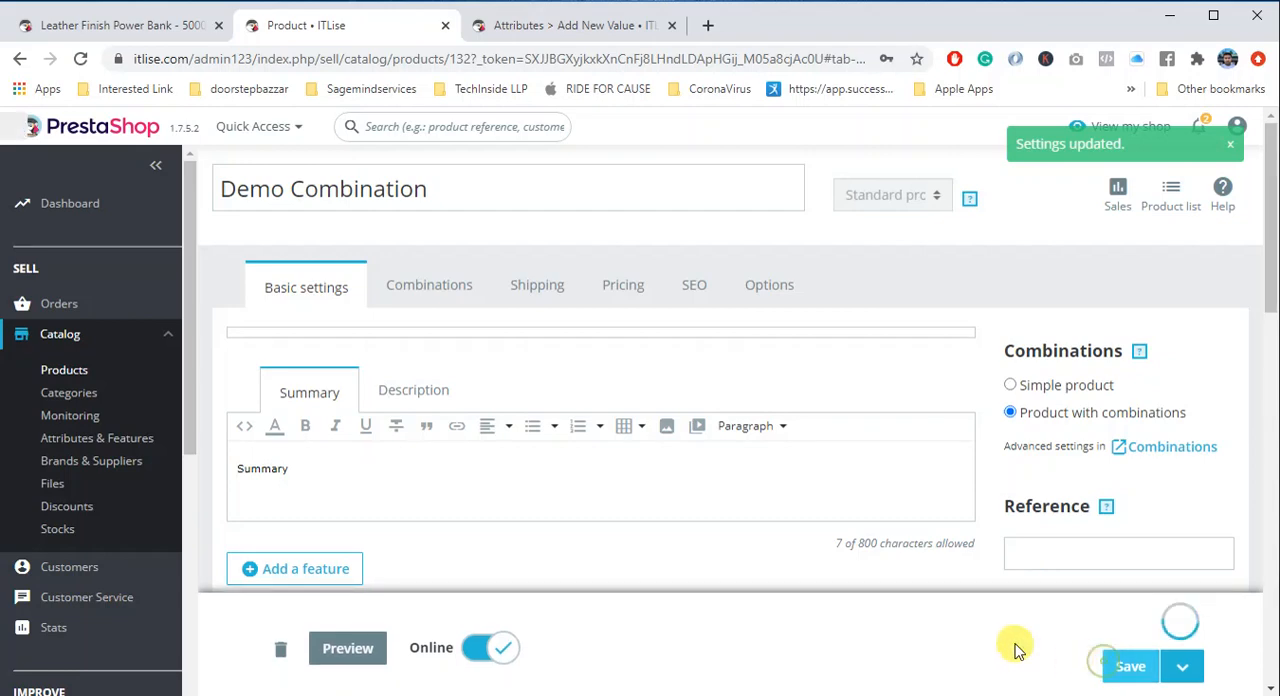
- Preview the Demo Combination product in the shop and compare the price and image of the First Value and Second Value units
{"action": "left_click", "coordinate": [352, 663]}
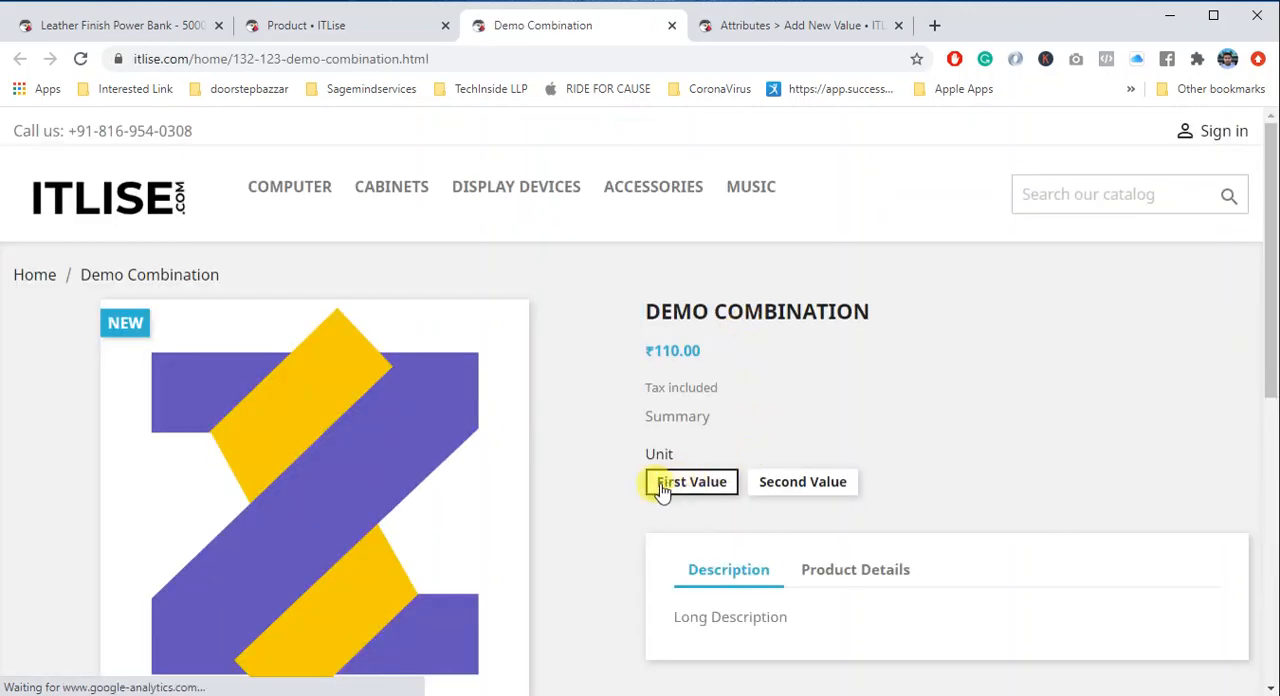
{"action": "left_click", "coordinate": [771, 485]}
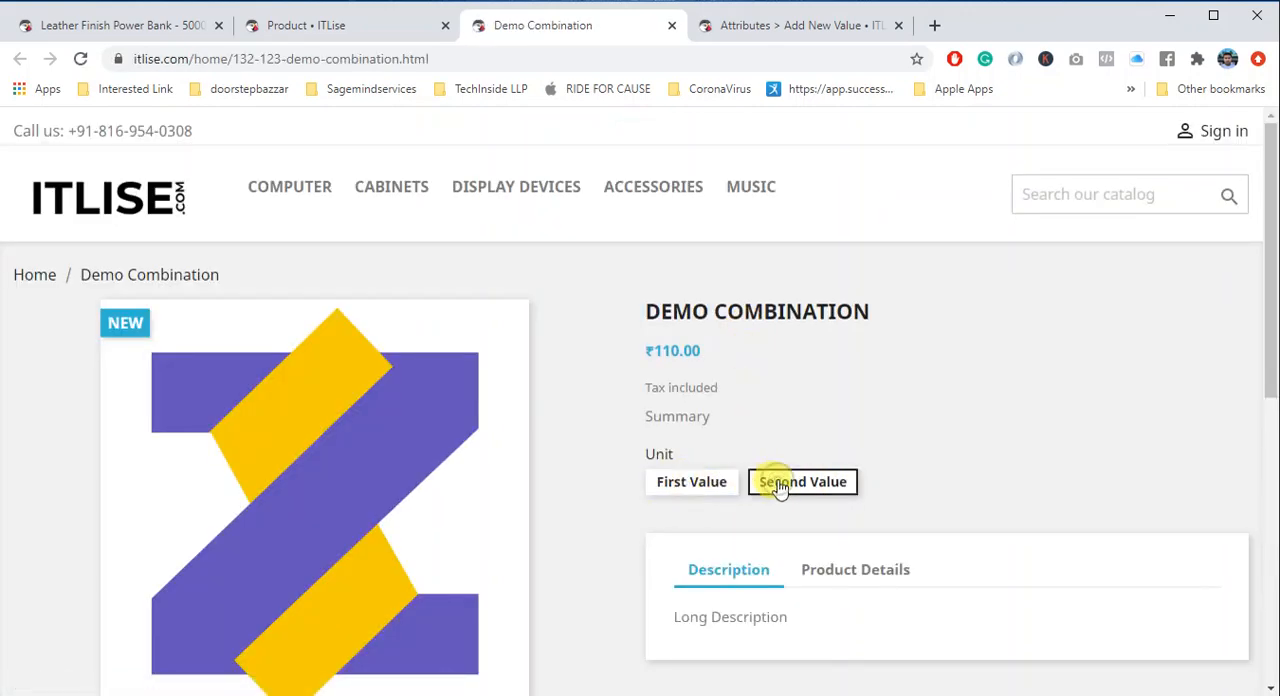
{"action": "left_click", "coordinate": [675, 480]}
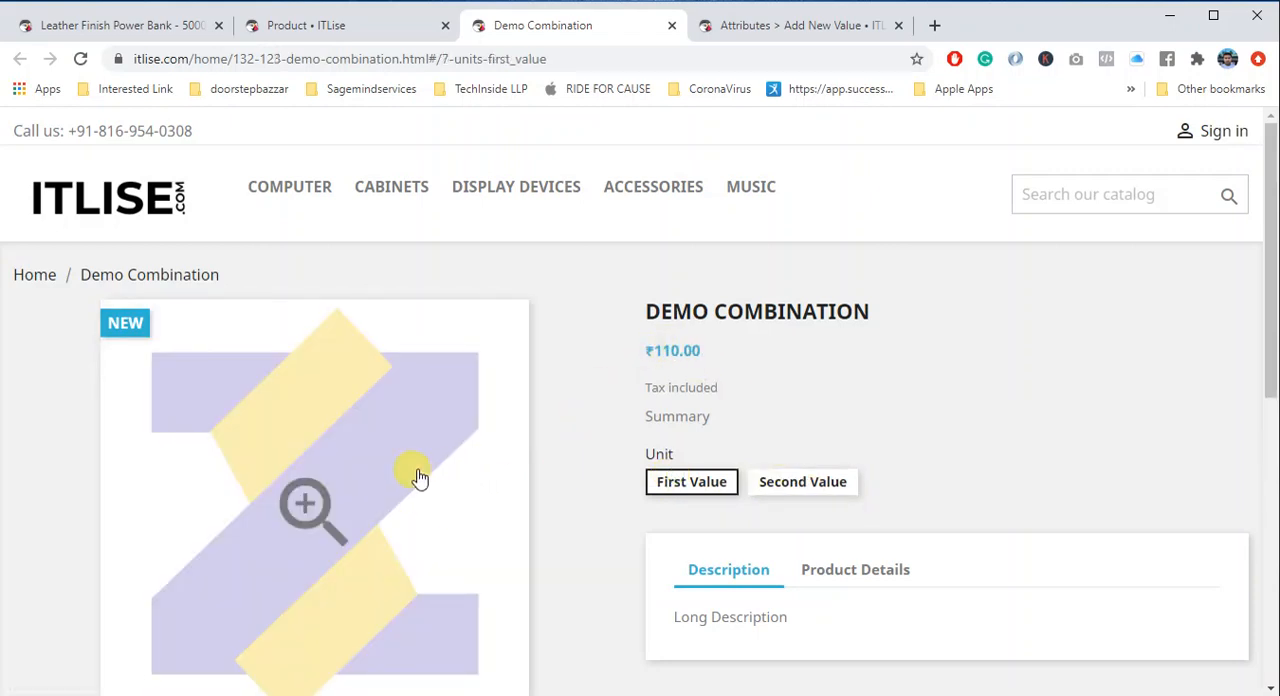
{"action": "left_click", "coordinate": [812, 485]}
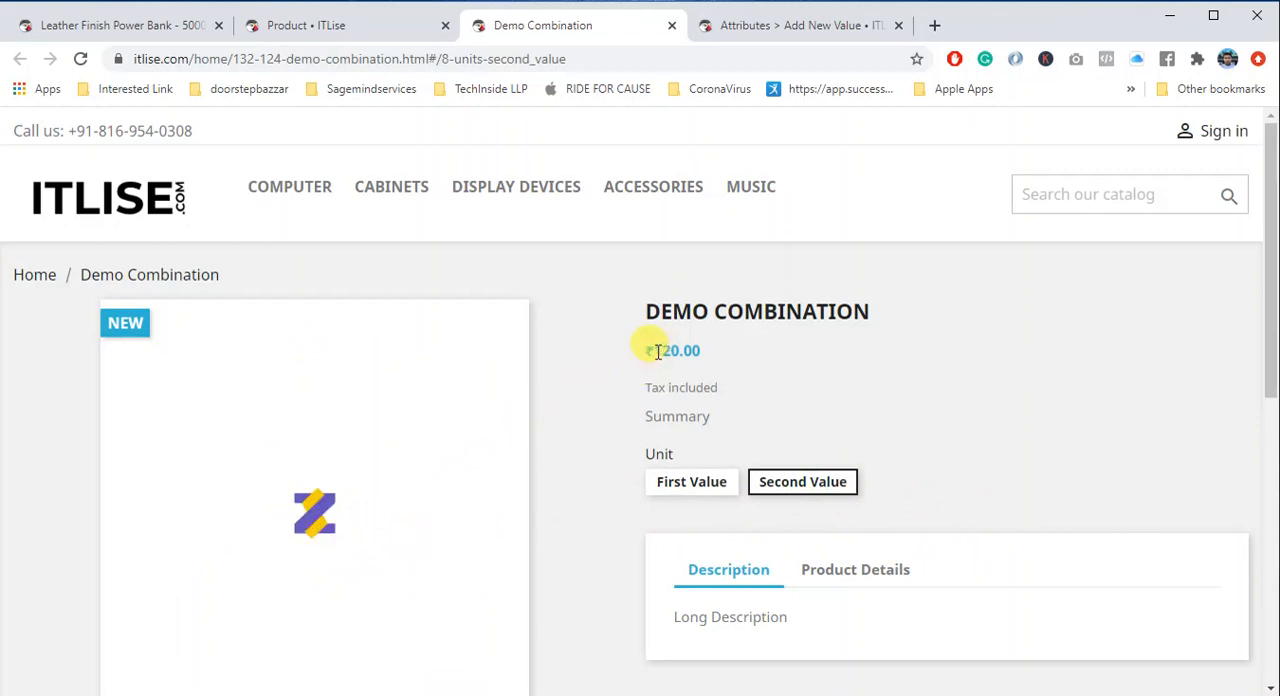
{"action": "left_click_drag", "start_coordinate": [656, 354], "coordinate": [703, 351]}
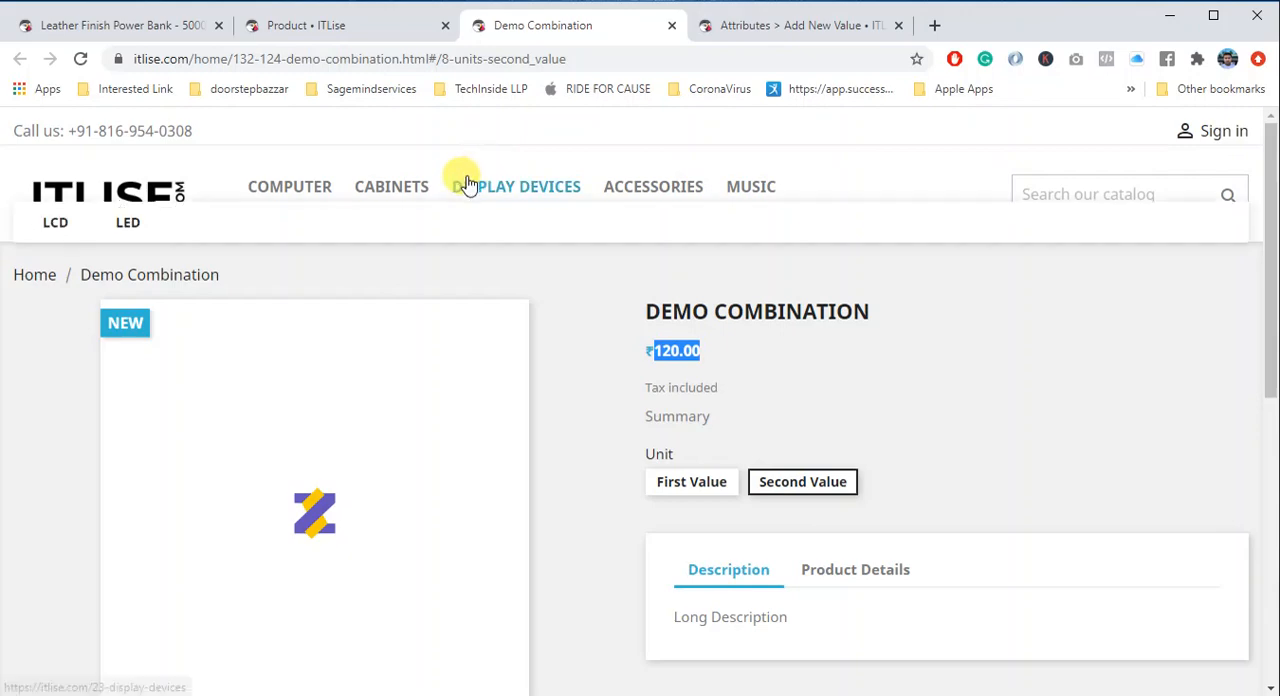
- Return to the back office and open the Leather Finish Power Bank product from the catalog's product list for editing
{"action": "left_click", "coordinate": [292, 30]}
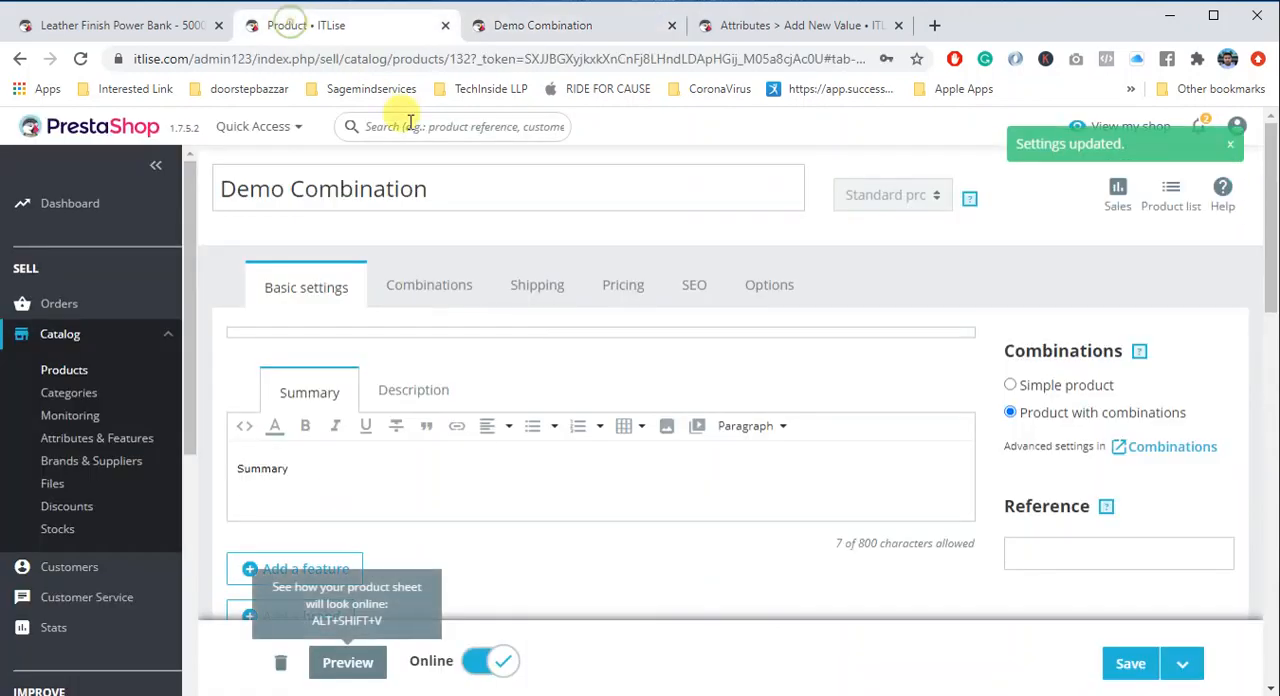
{"action": "left_click", "coordinate": [62, 372]}
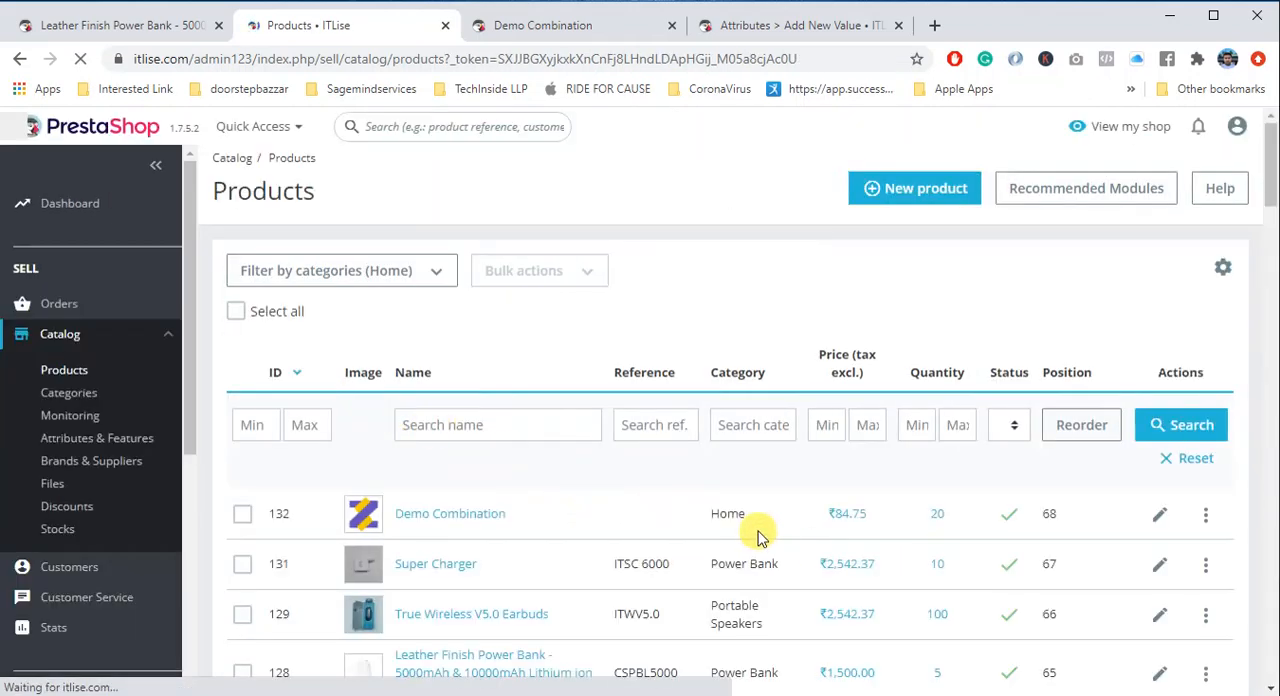
{"action": "scroll", "coordinate": [650, 505], "scroll_direction": "down", "scroll_amount": 2}
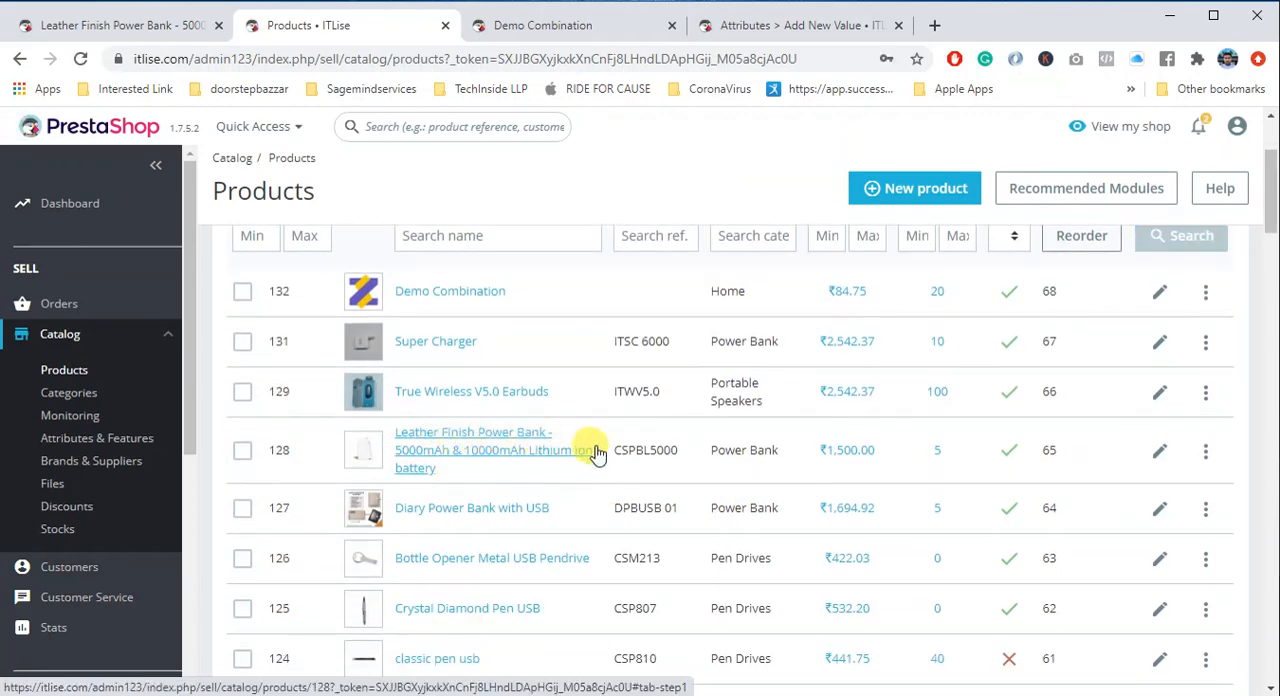
{"action": "left_click", "coordinate": [1160, 450]}
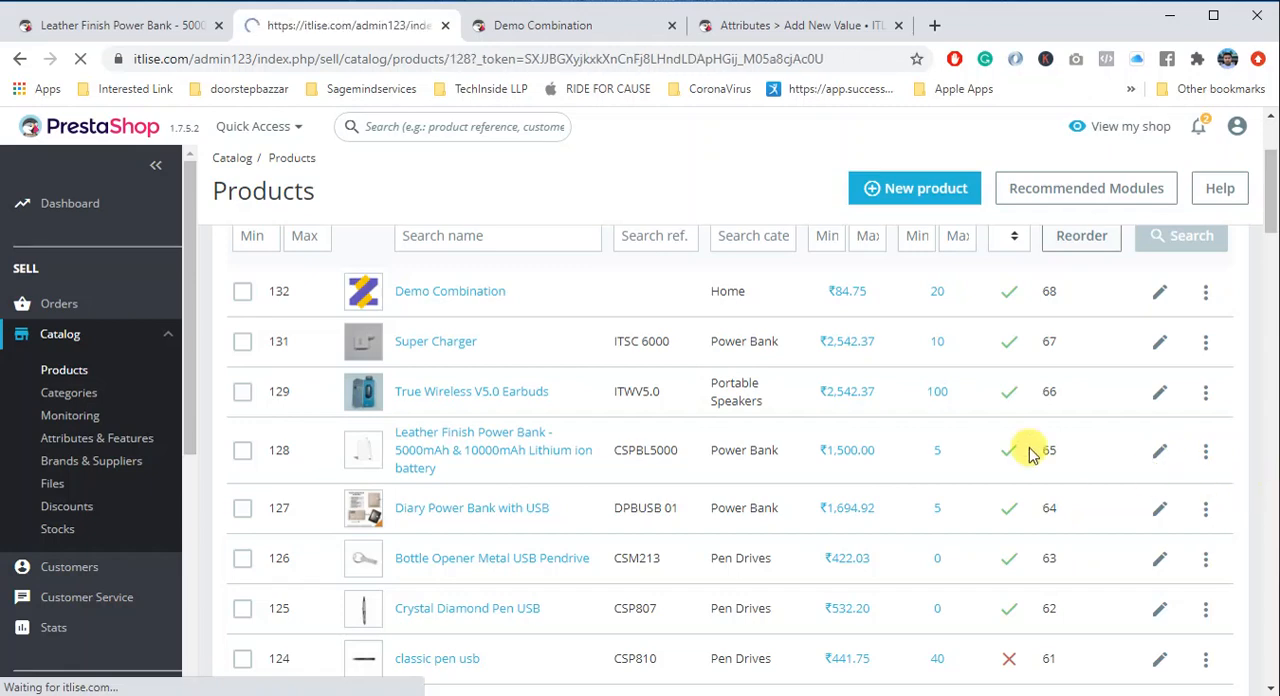
- Examine the power bank's reference and its tax-excluded and tax-included prices in the basic settings
{"action": "scroll", "coordinate": [1098, 525], "scroll_direction": "down", "scroll_amount": 1}
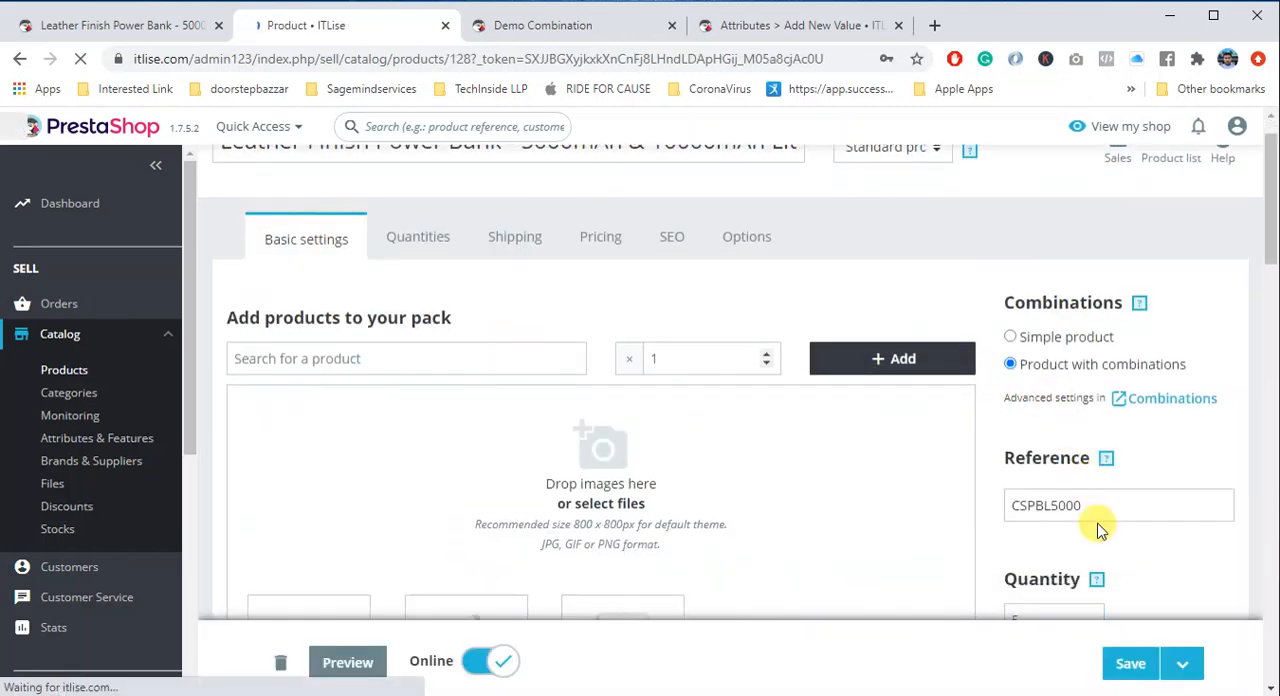
{"action": "left_click", "coordinate": [1088, 455]}
{"action": "left_click_drag", "start_coordinate": [1088, 455], "coordinate": [1006, 456]}
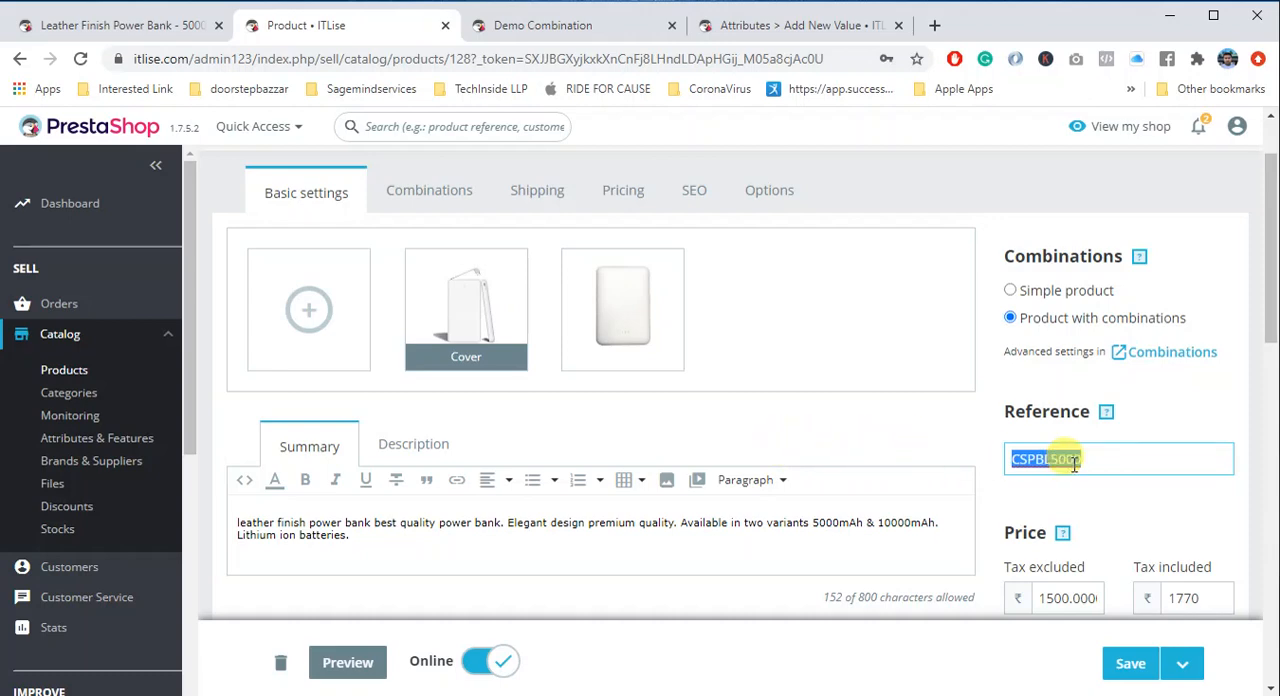
{"action": "scroll", "coordinate": [1180, 560], "scroll_direction": "down", "scroll_amount": 1}
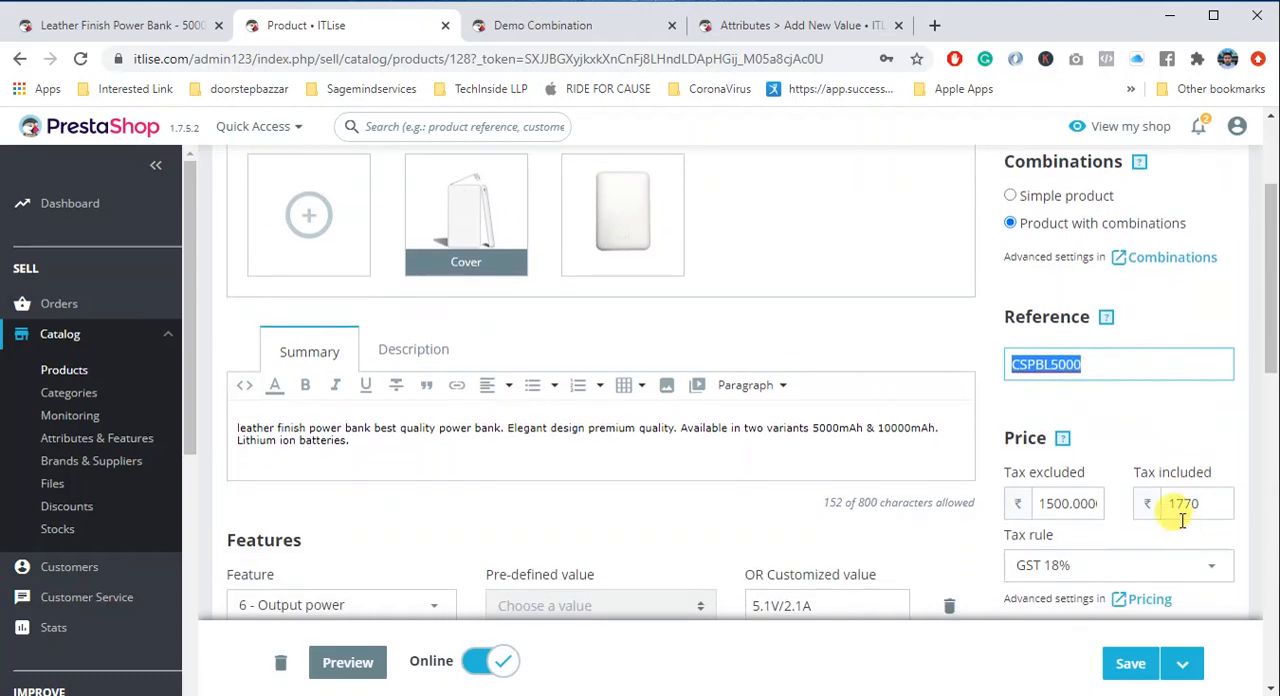
{"action": "left_click_drag", "start_coordinate": [1204, 508], "coordinate": [1143, 505]}
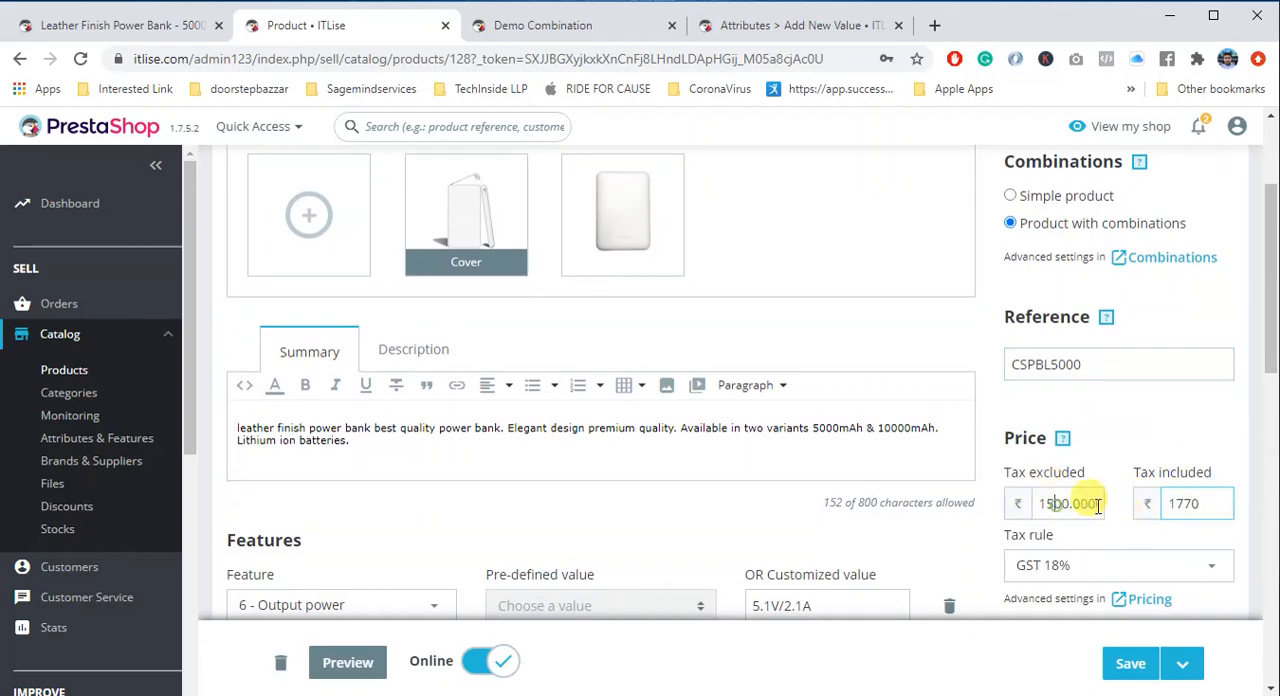
{"action": "double_click", "coordinate": [1058, 505]}
{"action": "double_click", "coordinate": [1185, 505]}
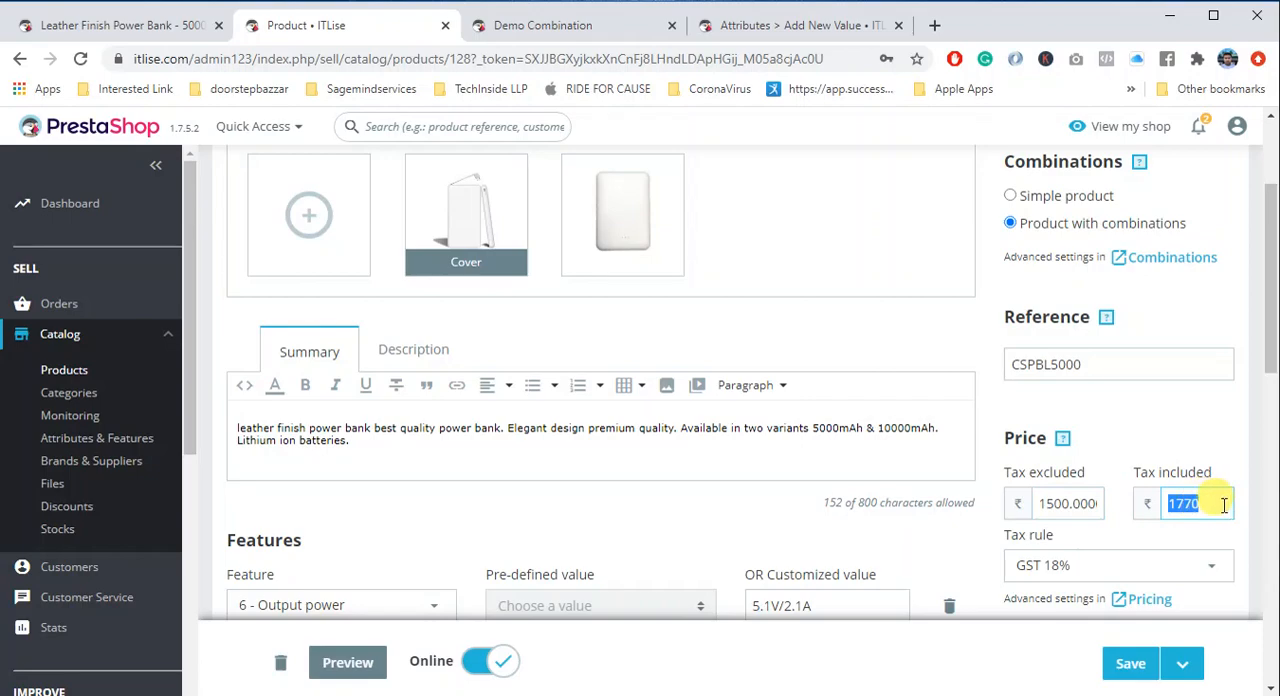
{"action": "scroll", "coordinate": [528, 456], "scroll_direction": "down", "scroll_amount": 3}
{"action": "scroll", "coordinate": [528, 536], "scroll_direction": "up", "scroll_amount": 5}
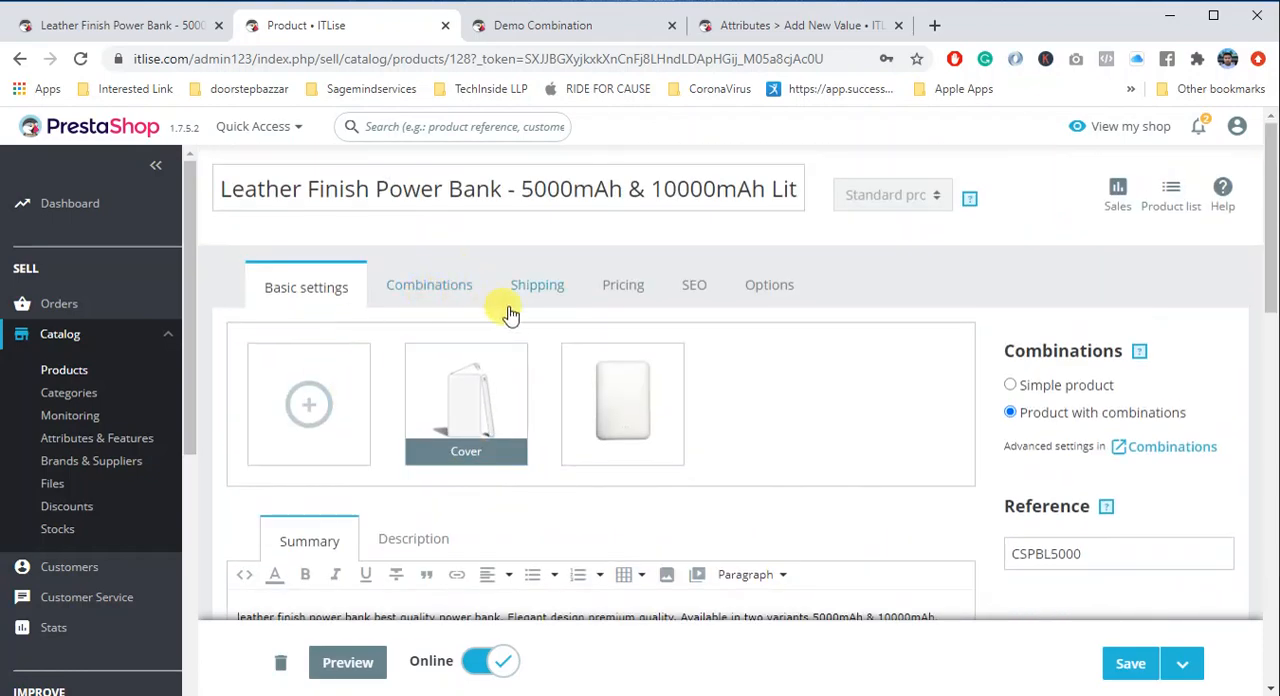
- Review the power bank's 5000mAh and 10000mAh combinations with their quantities, and examine the 5000mAh combination's price impact
{"action": "left_click", "coordinate": [1163, 450]}
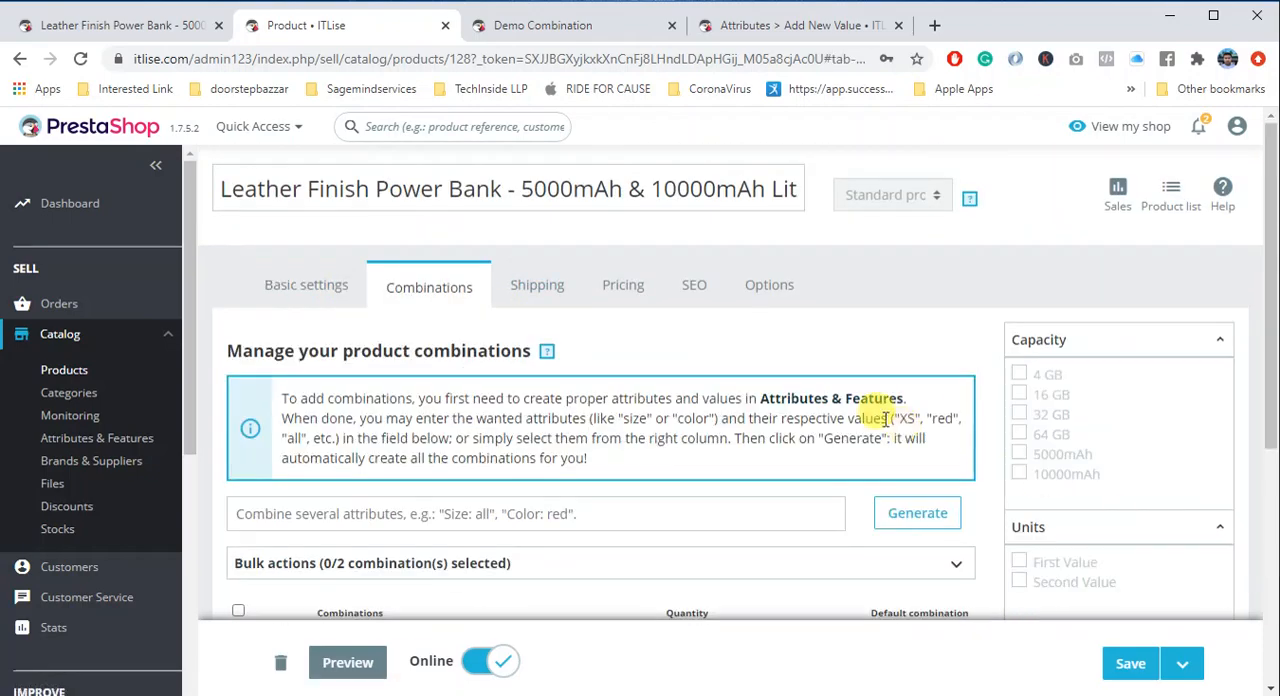
{"action": "scroll", "coordinate": [885, 418], "scroll_direction": "down", "scroll_amount": 2}
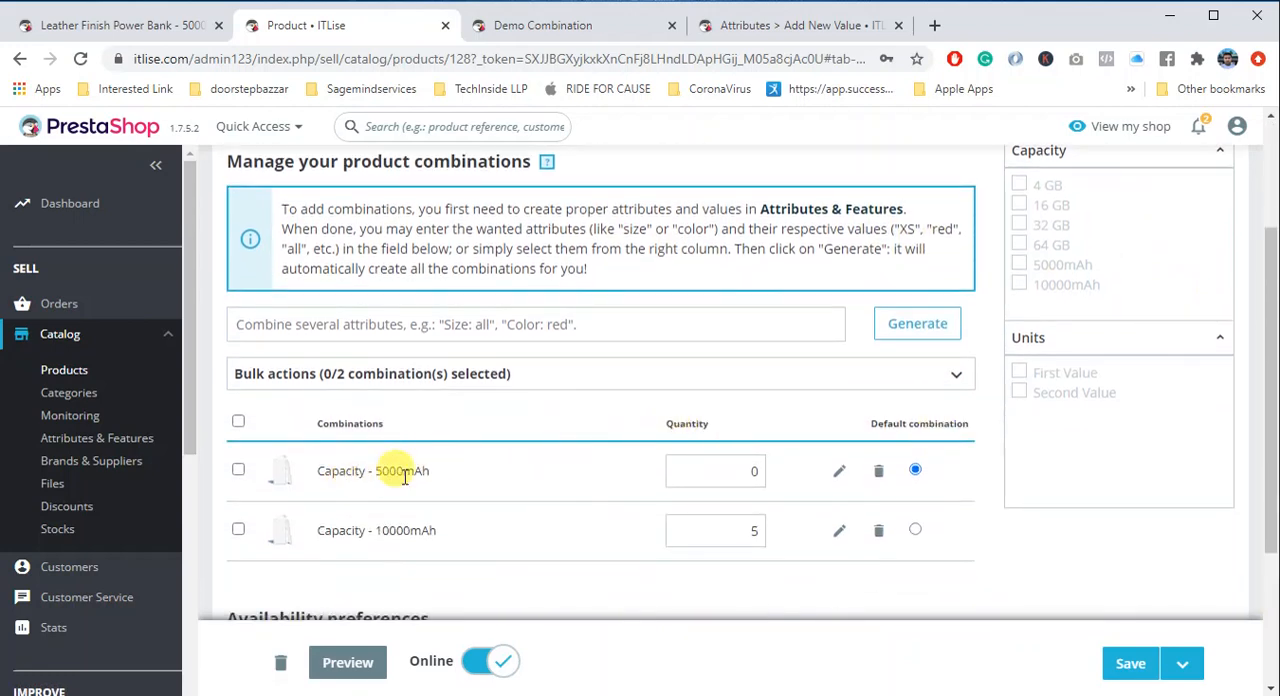
{"action": "left_click_drag", "start_coordinate": [375, 470], "coordinate": [432, 471]}
{"action": "left_click_drag", "start_coordinate": [378, 526], "coordinate": [431, 525]}
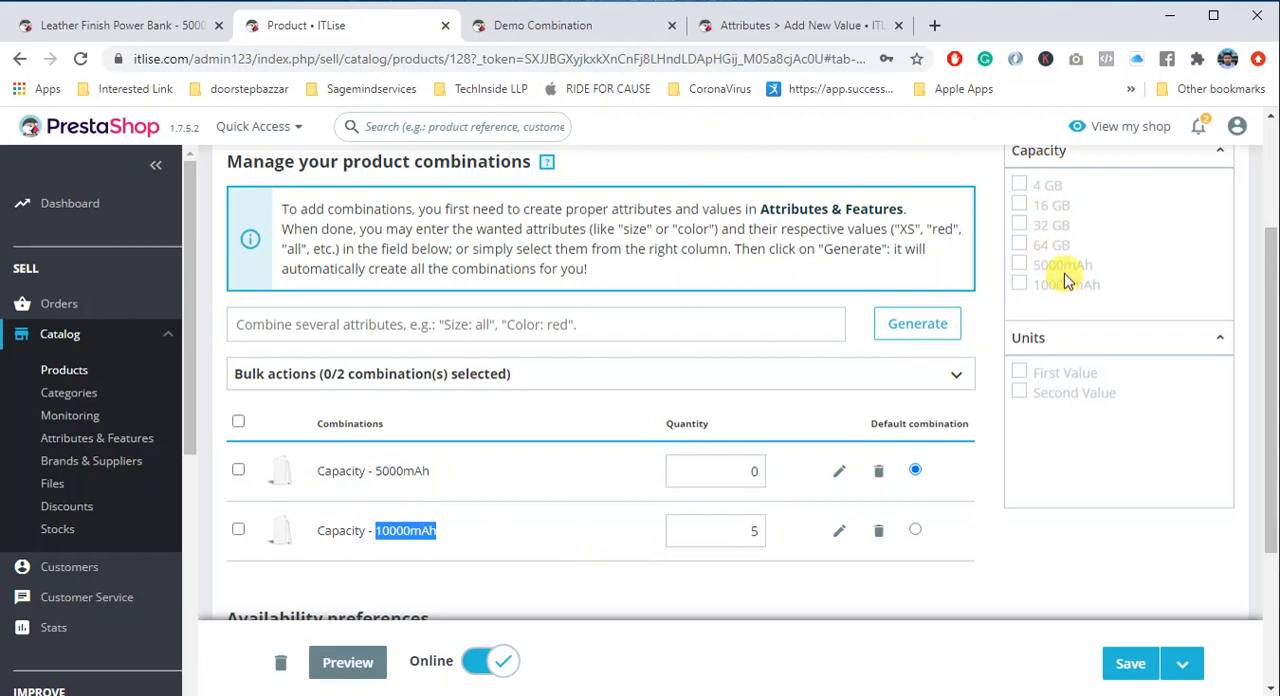
{"action": "left_click", "coordinate": [745, 472]}
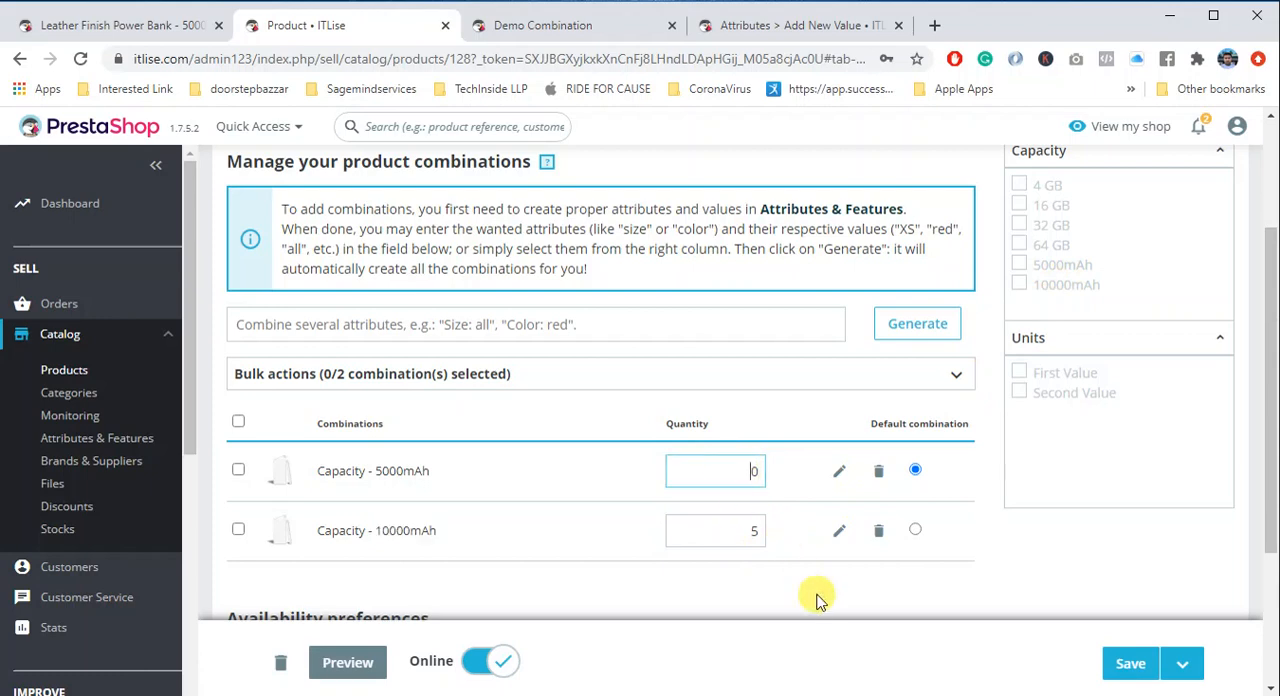
{"action": "left_click", "coordinate": [832, 480]}
{"action": "scroll", "coordinate": [766, 491], "scroll_direction": "down", "scroll_amount": 2}
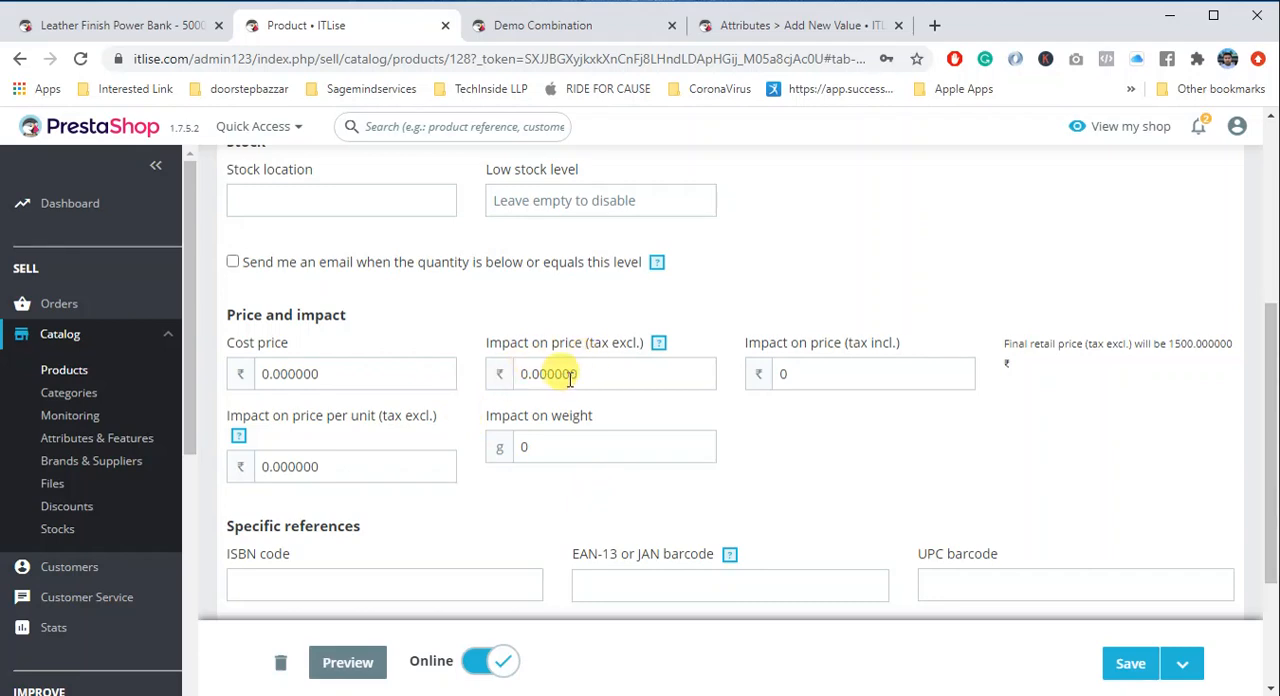
- Switch to the Demo Combination shop page and check how the price changes between First Value and Second Value
{"action": "left_click", "coordinate": [571, 26]}
{"action": "left_click", "coordinate": [712, 484]}
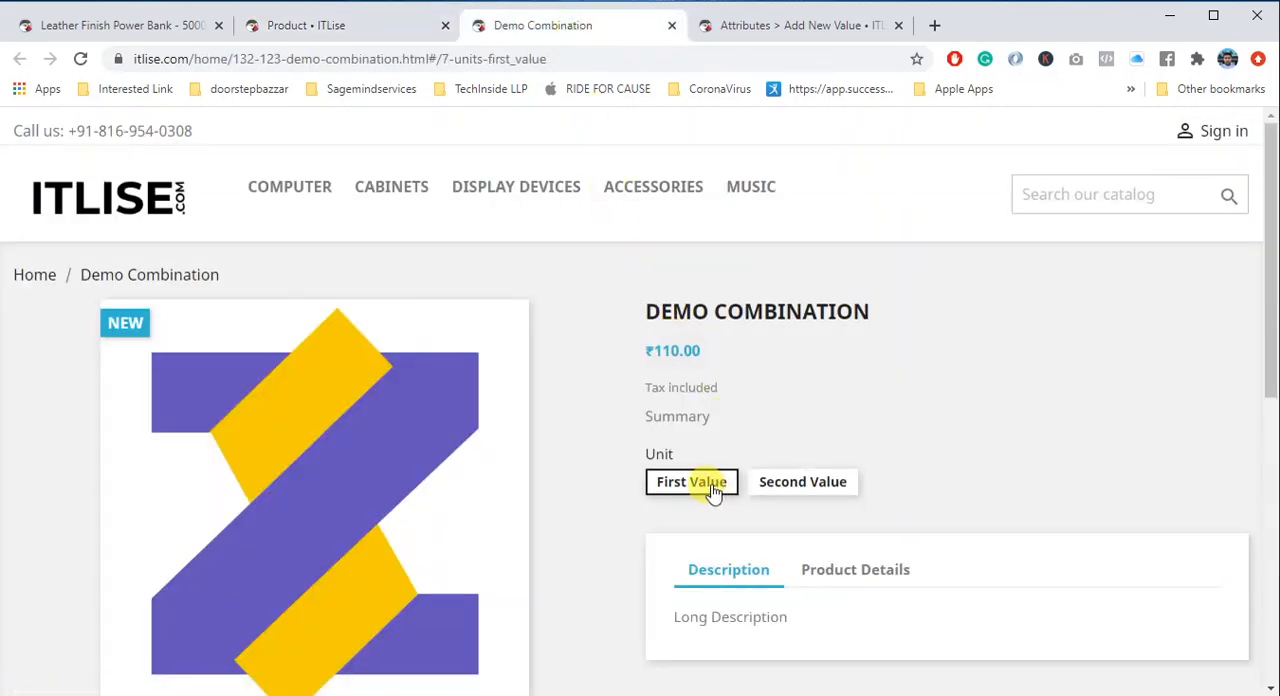
{"action": "left_click_drag", "start_coordinate": [663, 345], "coordinate": [665, 348]}
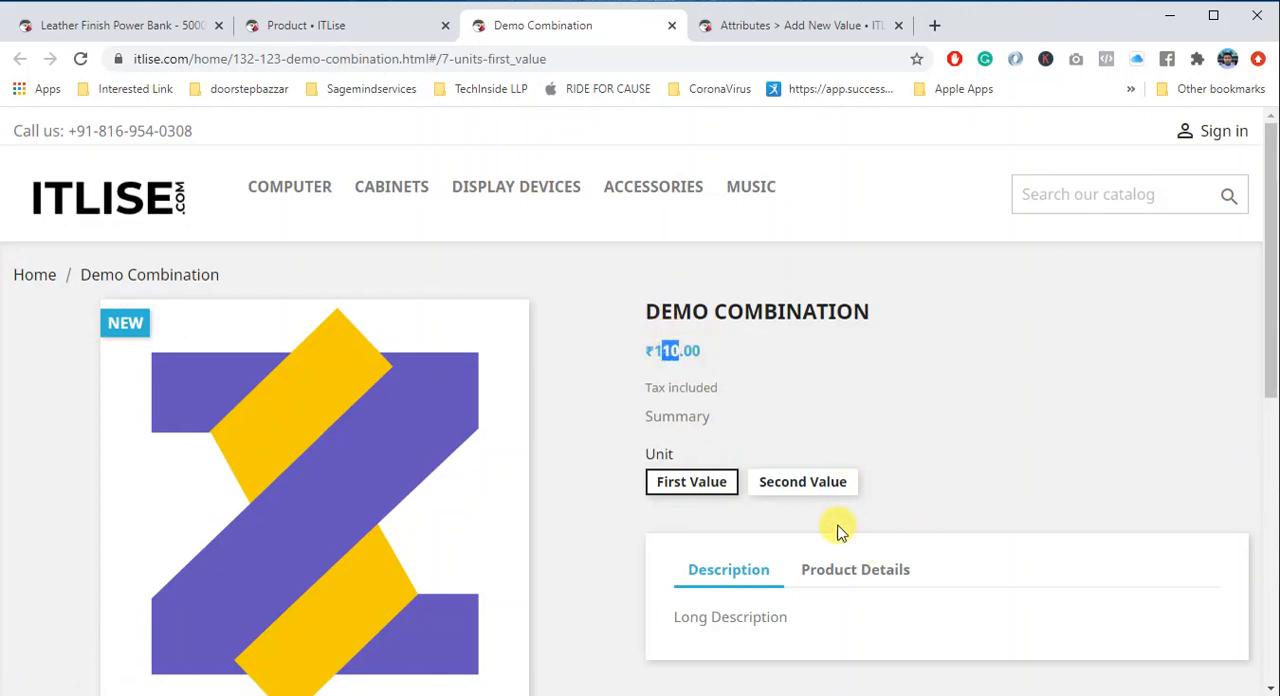
{"action": "left_click", "coordinate": [813, 490]}
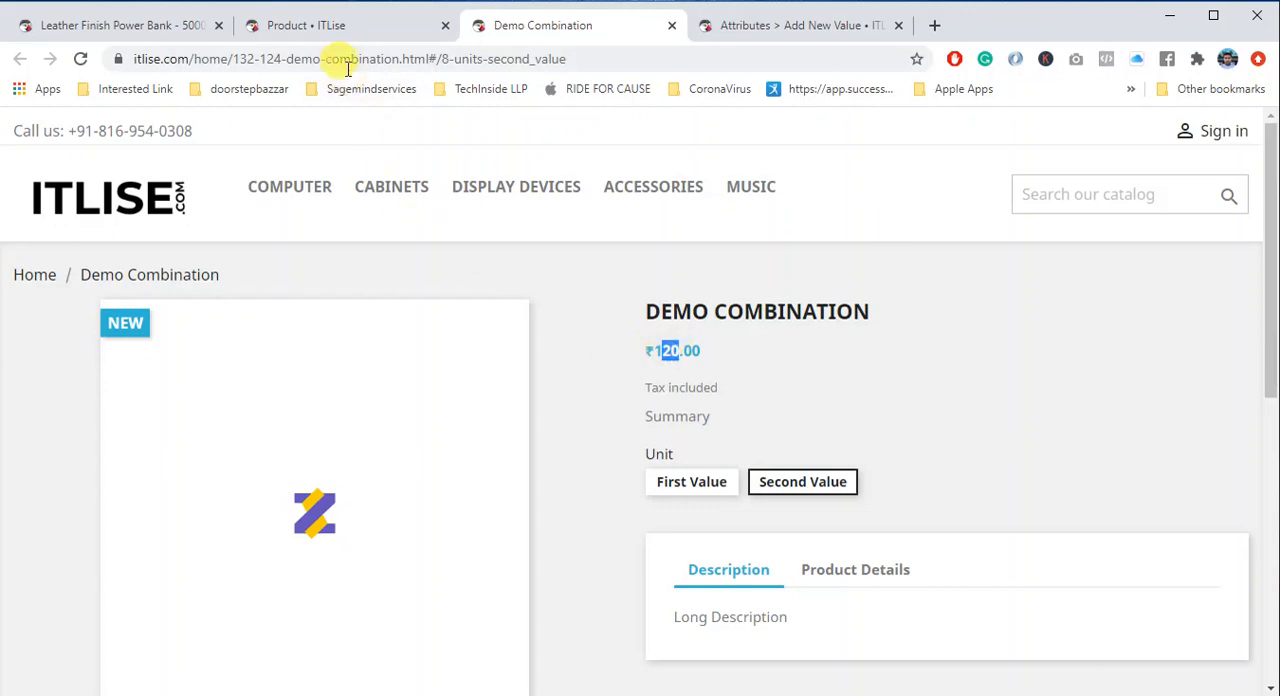
- Go back to the power bank in the back office and leave the 5000mAh combination details for the combinations list
{"action": "left_click", "coordinate": [357, 33]}
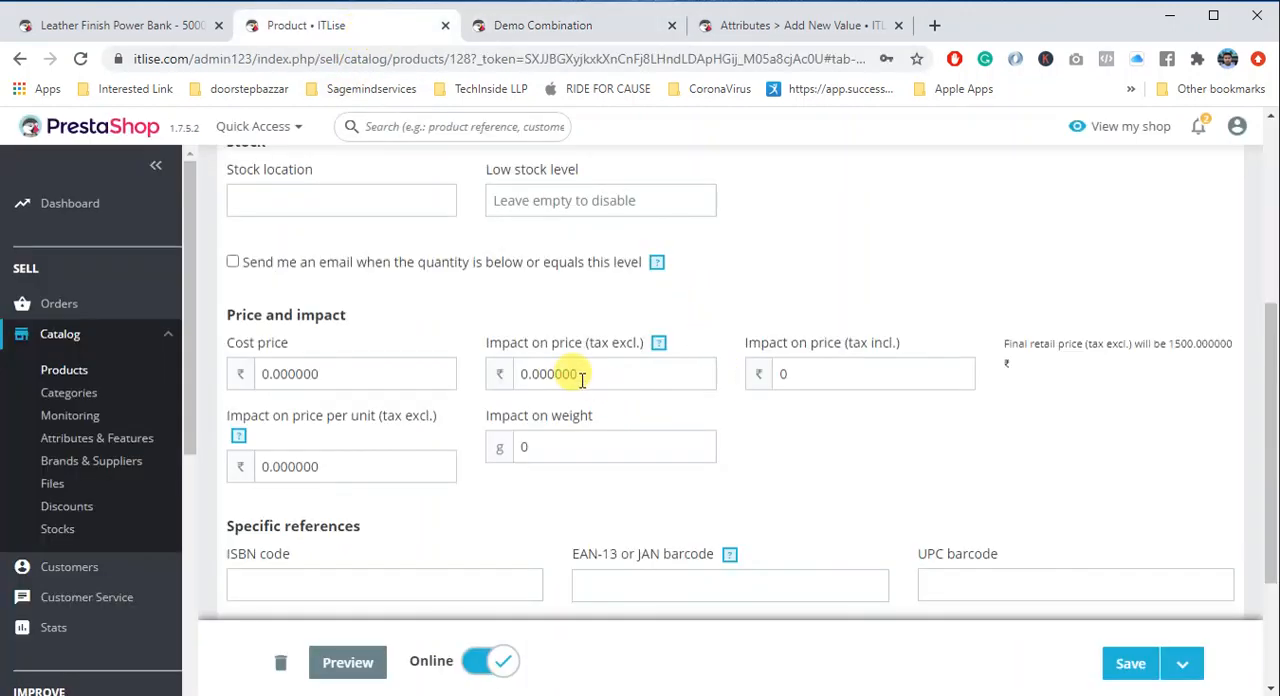
{"action": "scroll", "coordinate": [558, 362], "scroll_direction": "up", "scroll_amount": 1}
{"action": "scroll", "coordinate": [558, 362], "scroll_direction": "up", "scroll_amount": 3}
{"action": "left_click", "coordinate": [305, 318]}
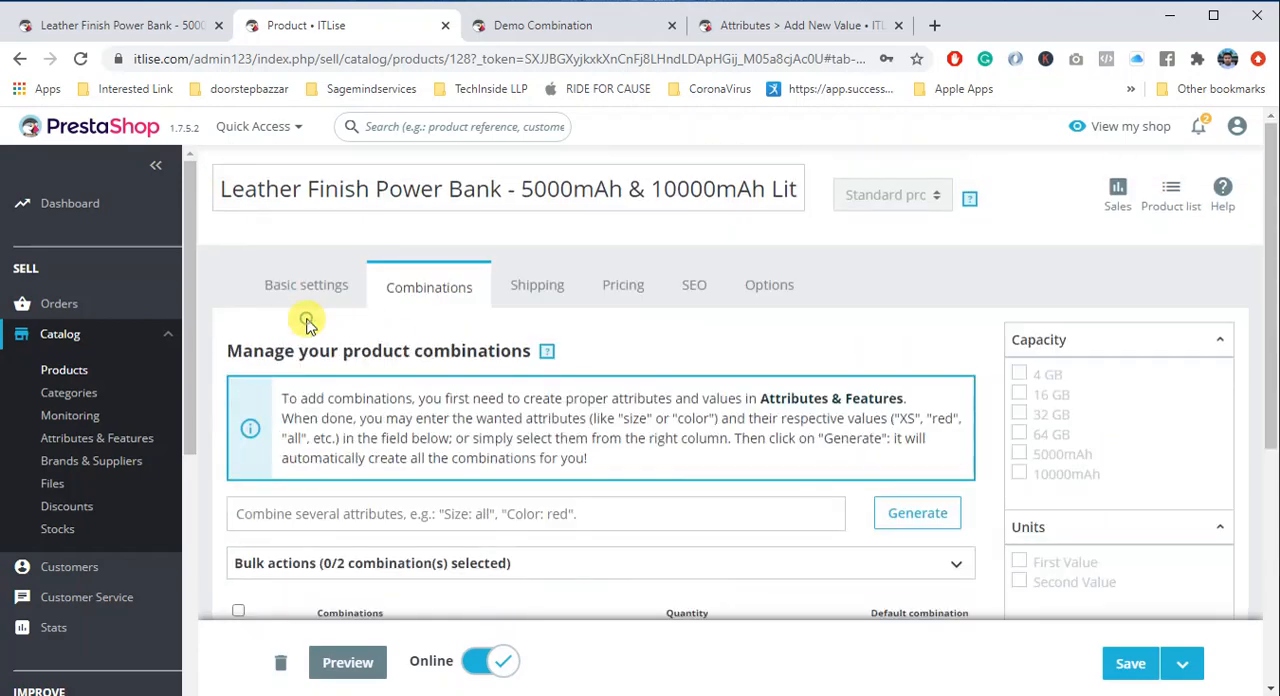
{"action": "scroll", "coordinate": [797, 455], "scroll_direction": "down", "scroll_amount": 2}
{"action": "scroll", "coordinate": [797, 455], "scroll_direction": "down", "scroll_amount": 1}
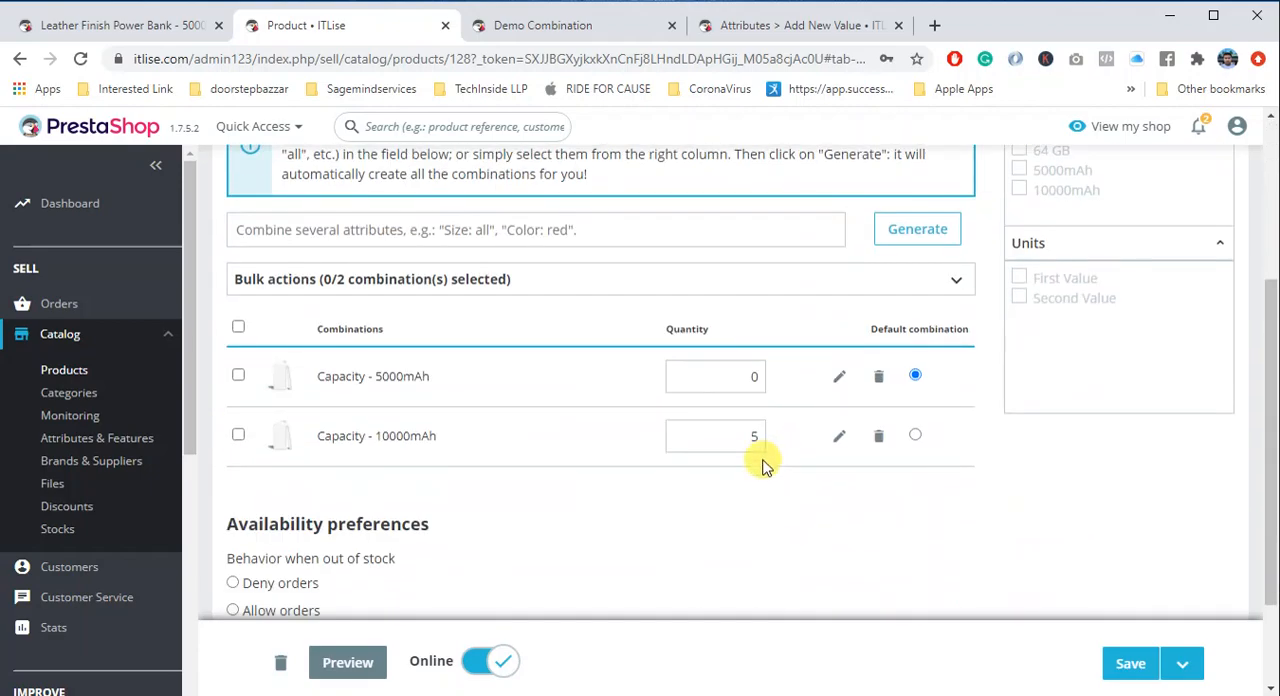
- Open the 10000mAh combination's details and examine its tax-included price impact and its reference
{"action": "left_click", "coordinate": [839, 435]}
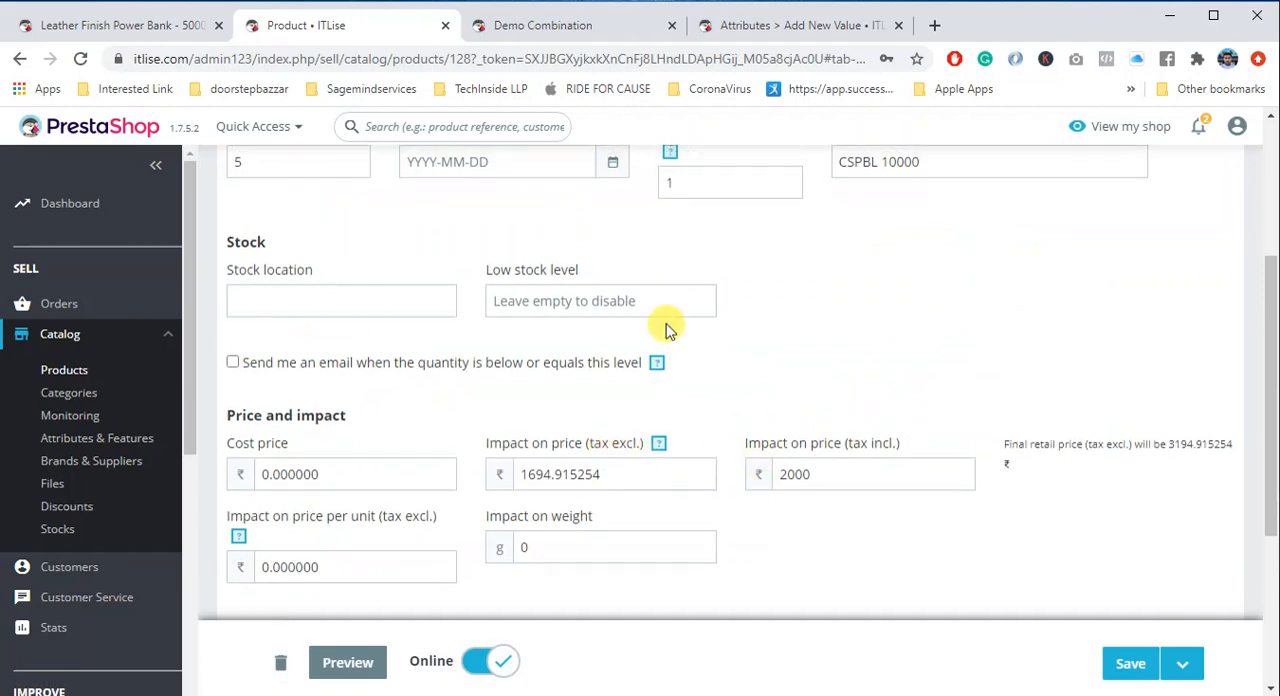
{"action": "scroll", "coordinate": [308, 337], "scroll_direction": "up", "scroll_amount": 1}
{"action": "scroll", "coordinate": [737, 456], "scroll_direction": "down", "scroll_amount": 2}
{"action": "left_click_drag", "start_coordinate": [820, 372], "coordinate": [727, 380]}
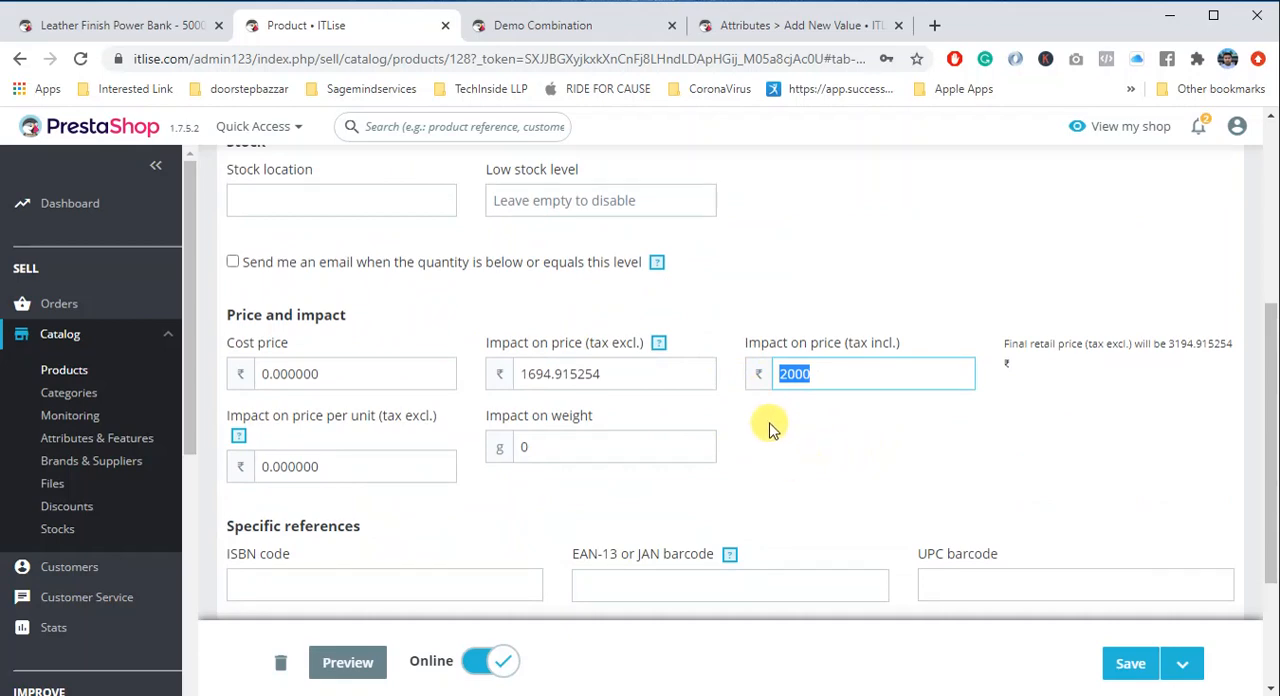
{"action": "scroll", "coordinate": [770, 428], "scroll_direction": "up", "scroll_amount": 3}
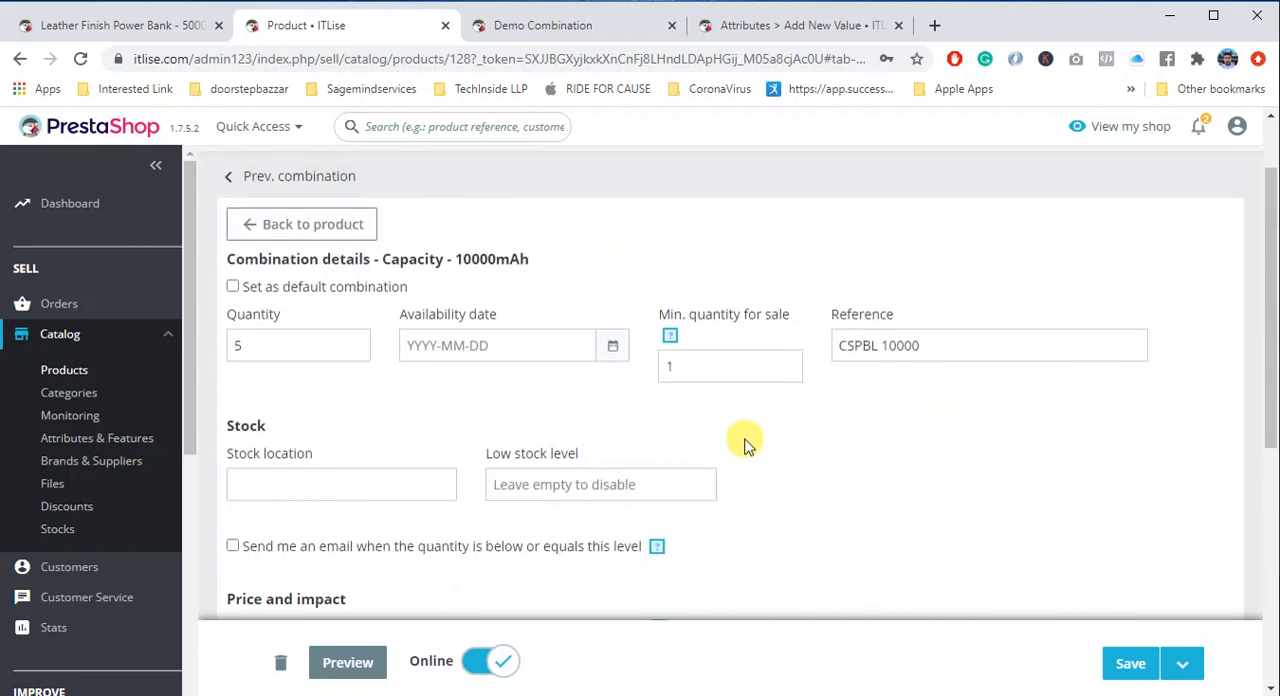
{"action": "left_click", "coordinate": [885, 346]}
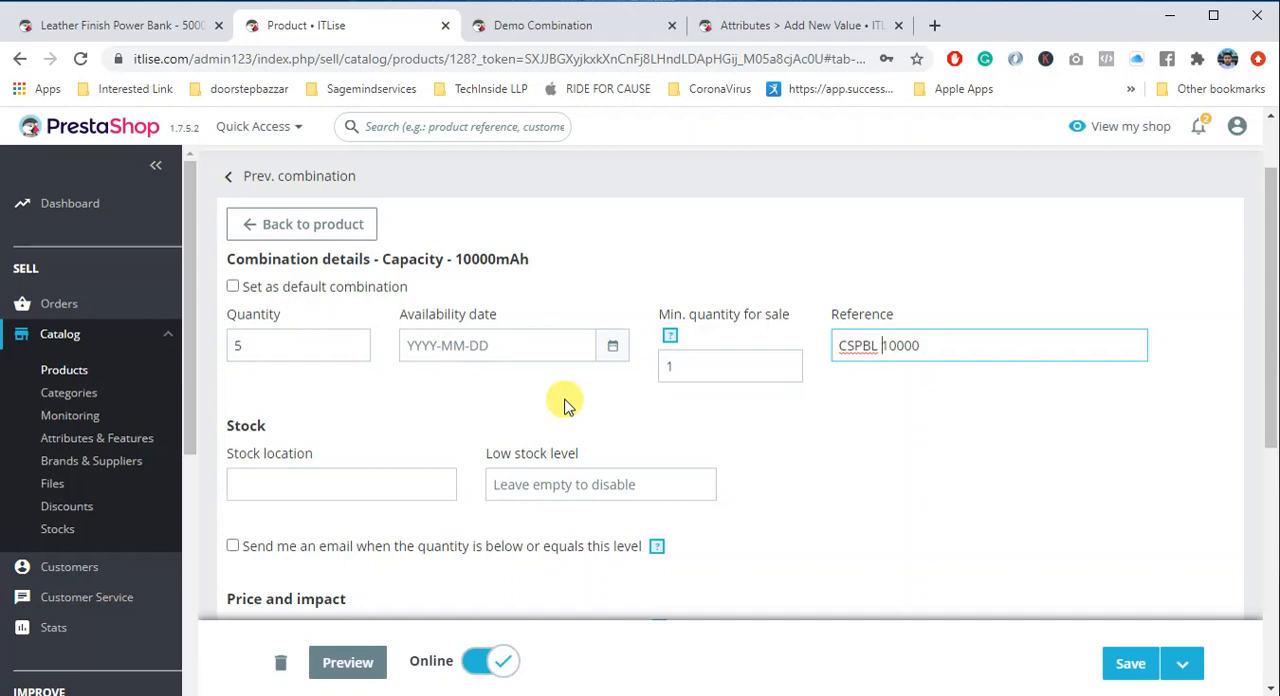
- Preview the power bank in the shop, compare the 5000mAh and 10000mAh prices, and return to the back office
{"action": "left_click", "coordinate": [349, 660]}
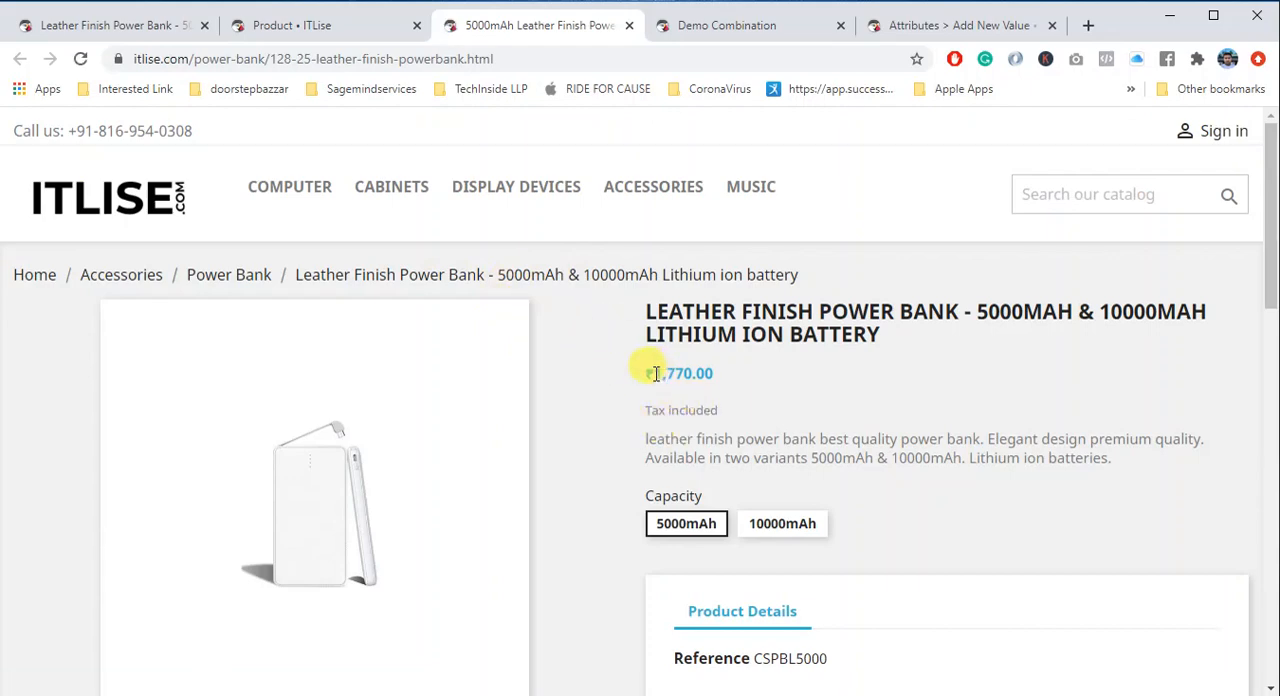
{"action": "left_click_drag", "start_coordinate": [656, 374], "coordinate": [695, 374]}
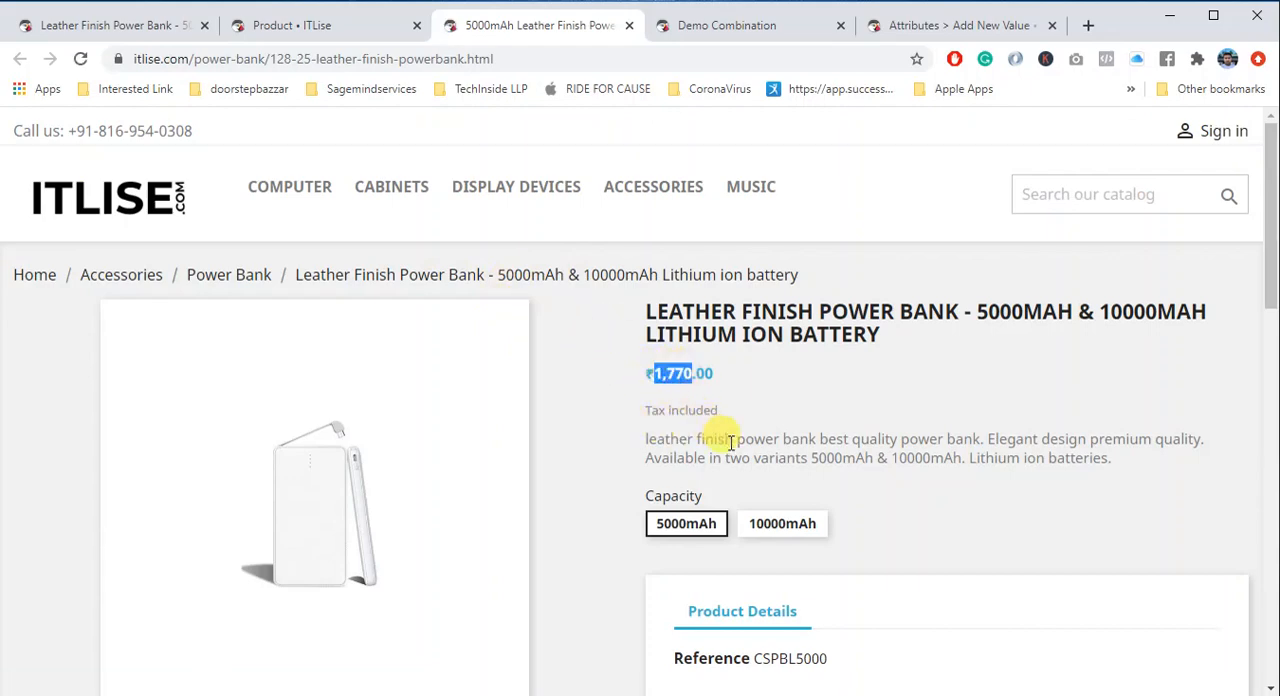
{"action": "left_click", "coordinate": [755, 530]}
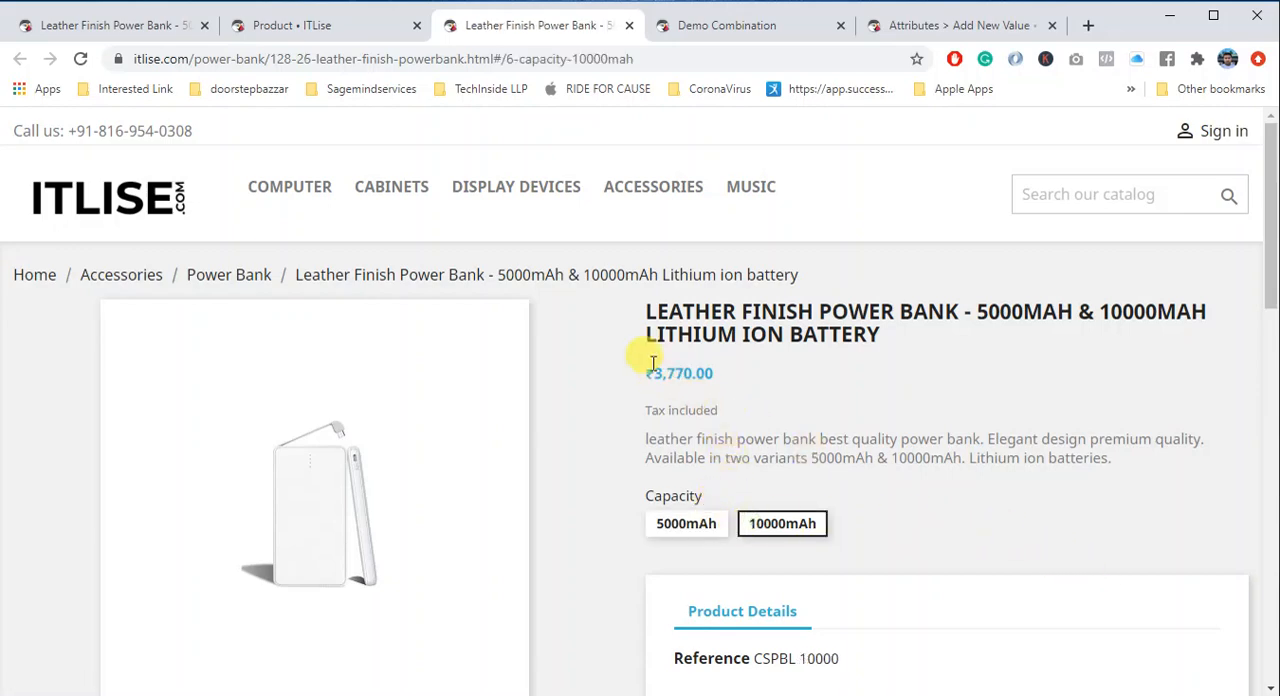
{"action": "left_click_drag", "start_coordinate": [652, 373], "coordinate": [673, 374]}
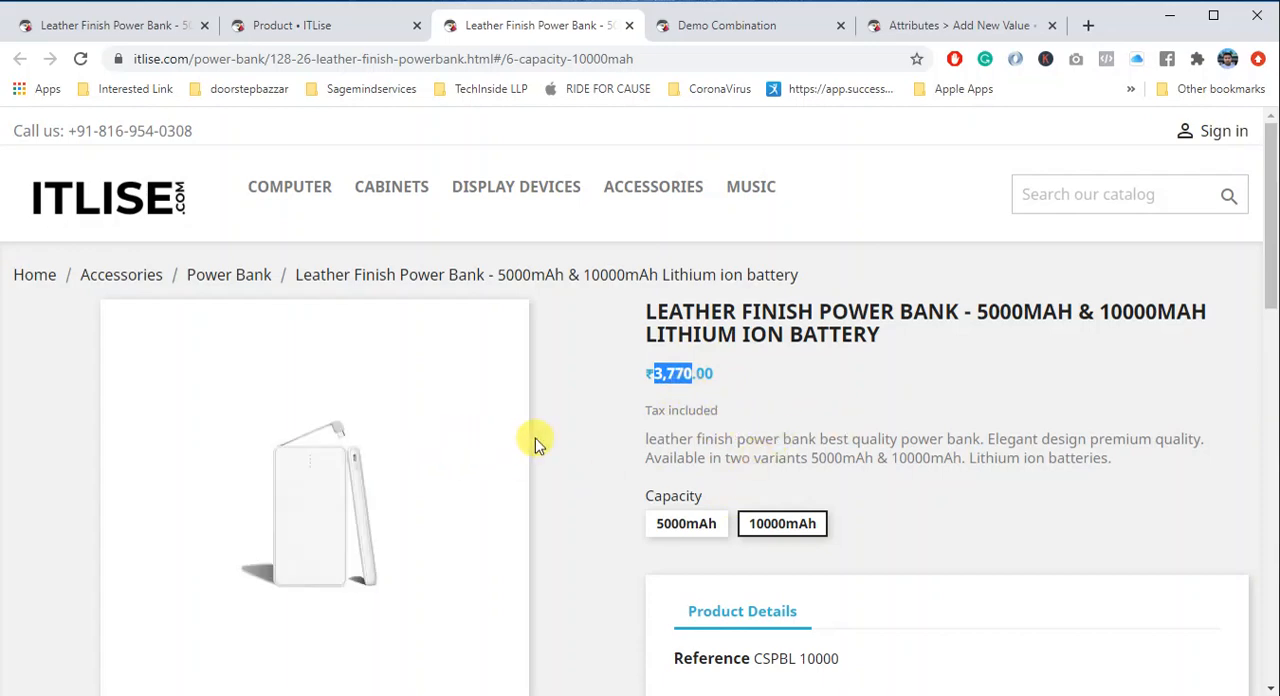
{"action": "left_click", "coordinate": [305, 27]}
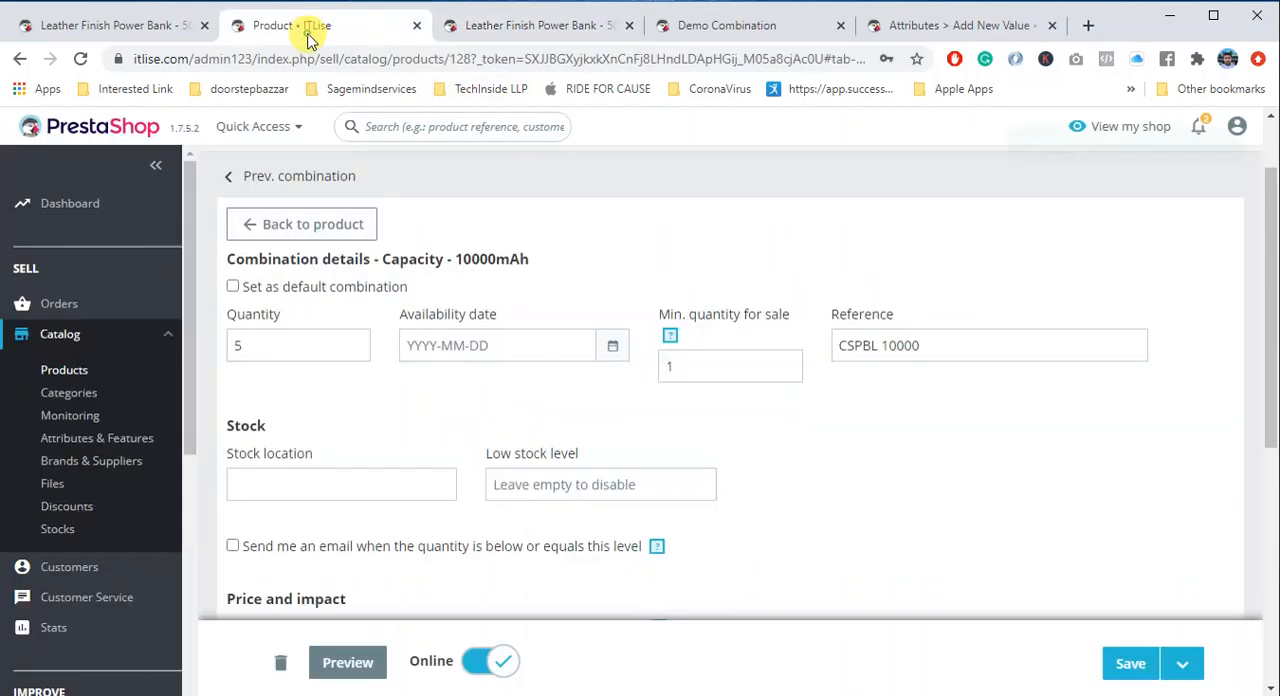